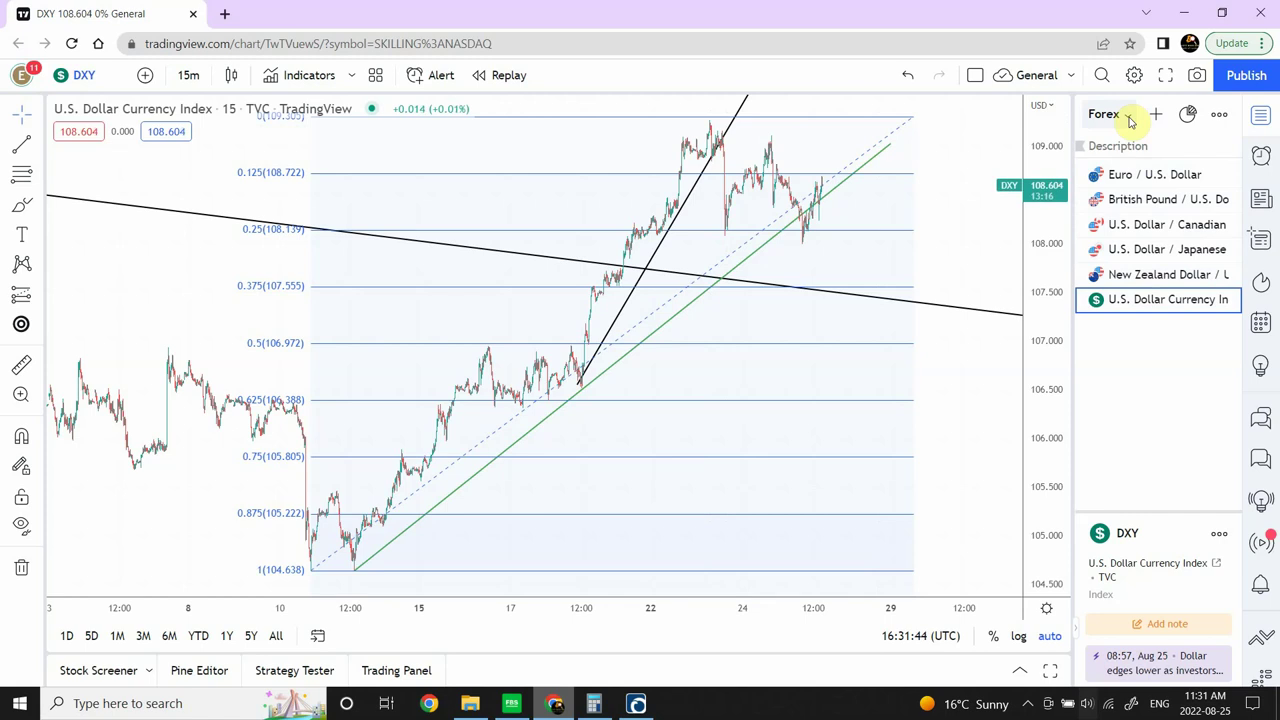
# Open the Euro / U.S. Dollar chart from the Forex watchlist and inspect its recent price action.
pyautogui.click(1122, 176)
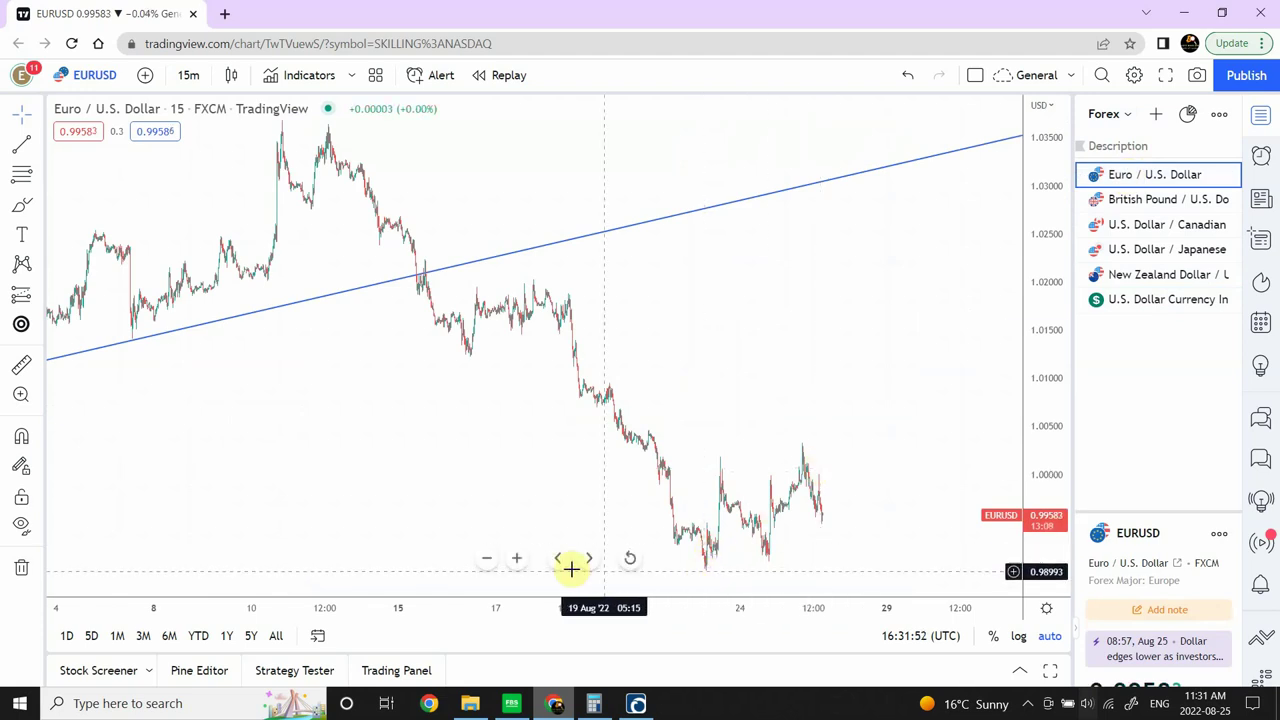
pyautogui.click(517, 560)
pyautogui.click(517, 560)
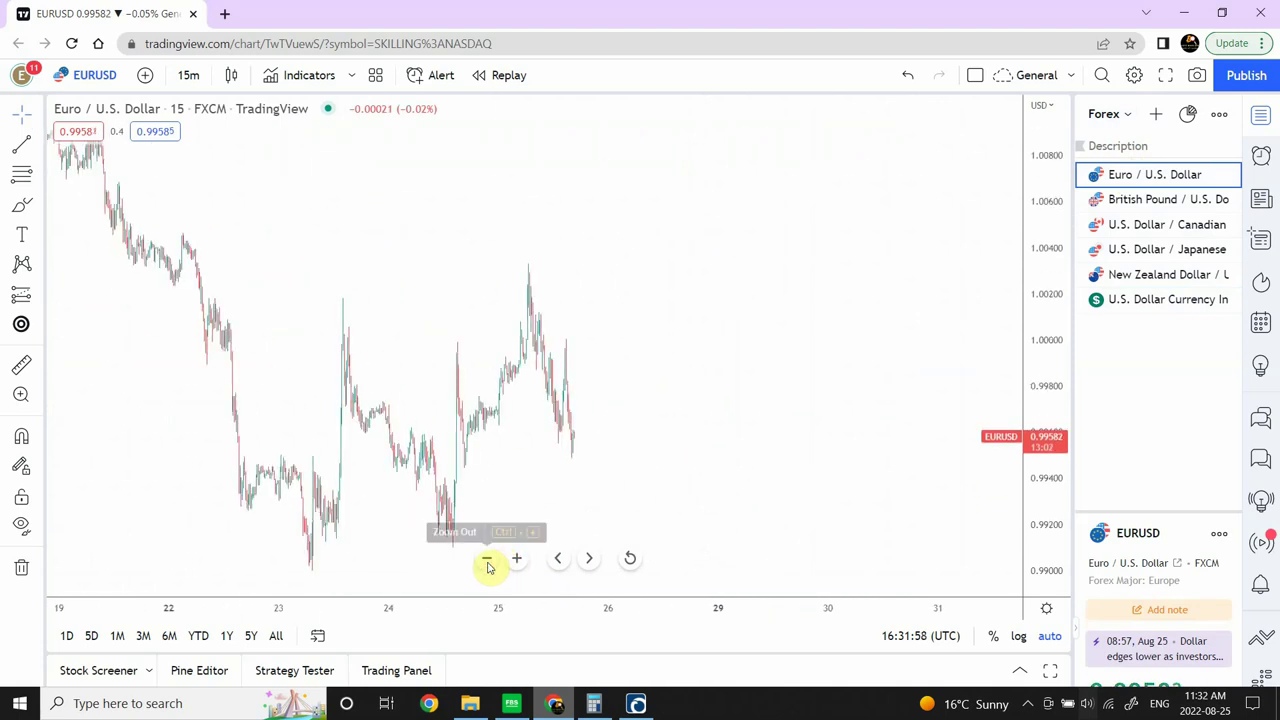
pyautogui.click(488, 562)
pyautogui.click(488, 562)
pyautogui.click(488, 562)
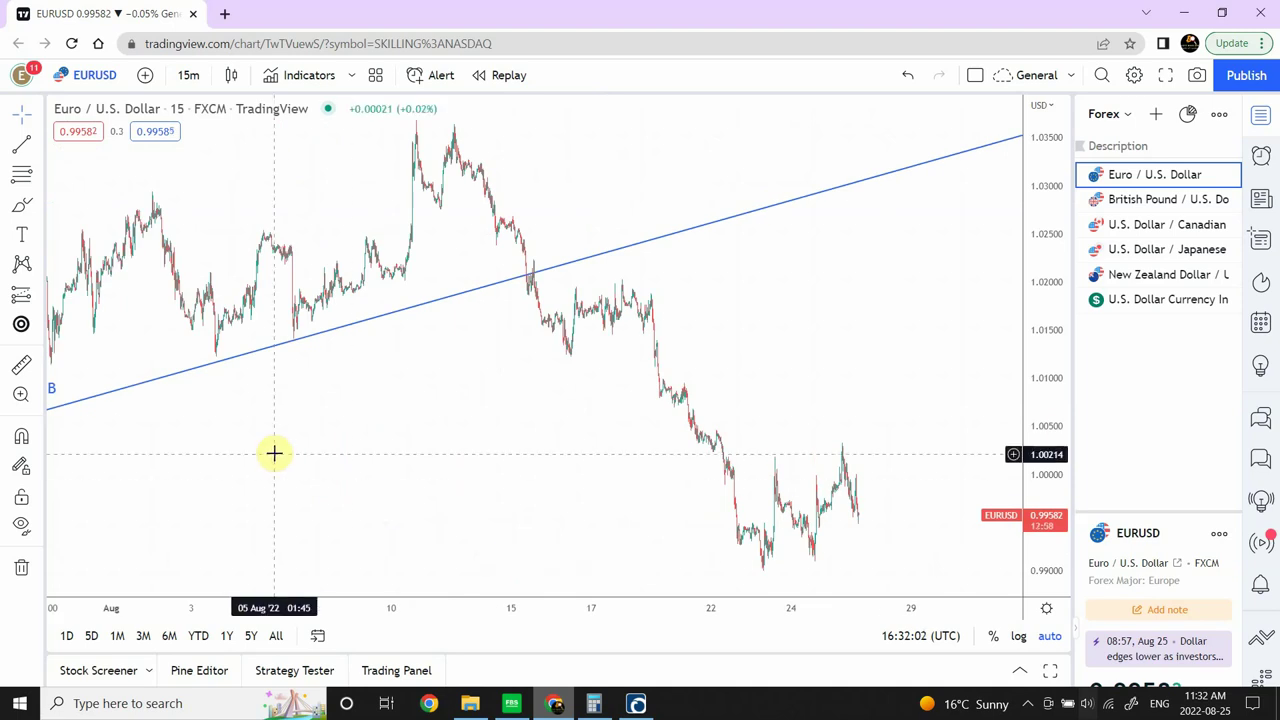
# Hide all drawings on the Euro / U.S. Dollar chart and show them again.
pyautogui.click(23, 528)
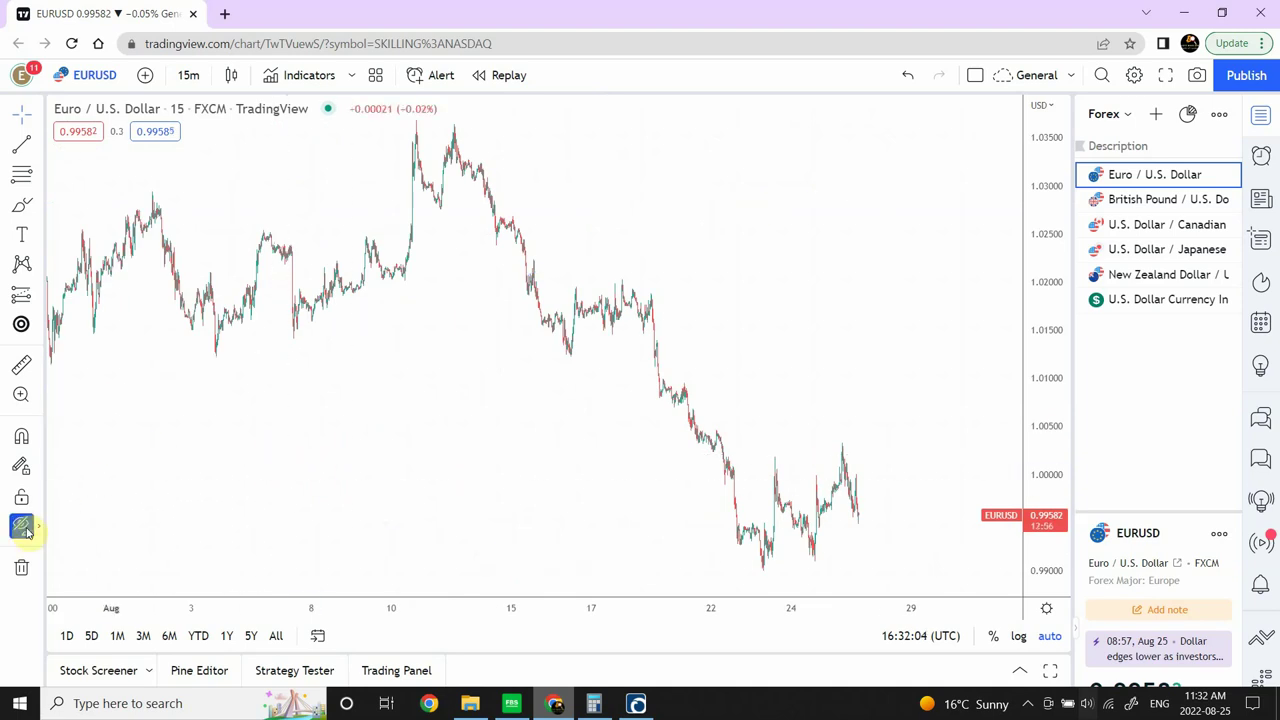
pyautogui.click(23, 528)
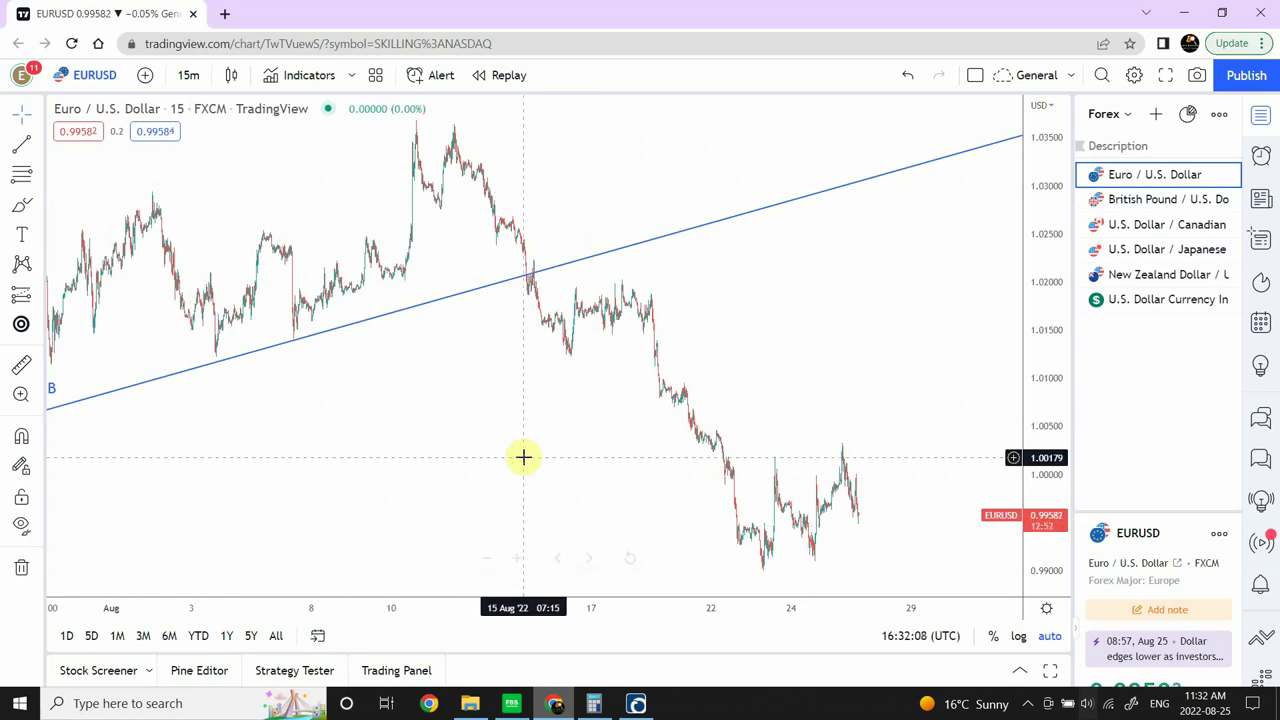
pyautogui.moveTo(514, 457); pyautogui.dragTo(393, 451)
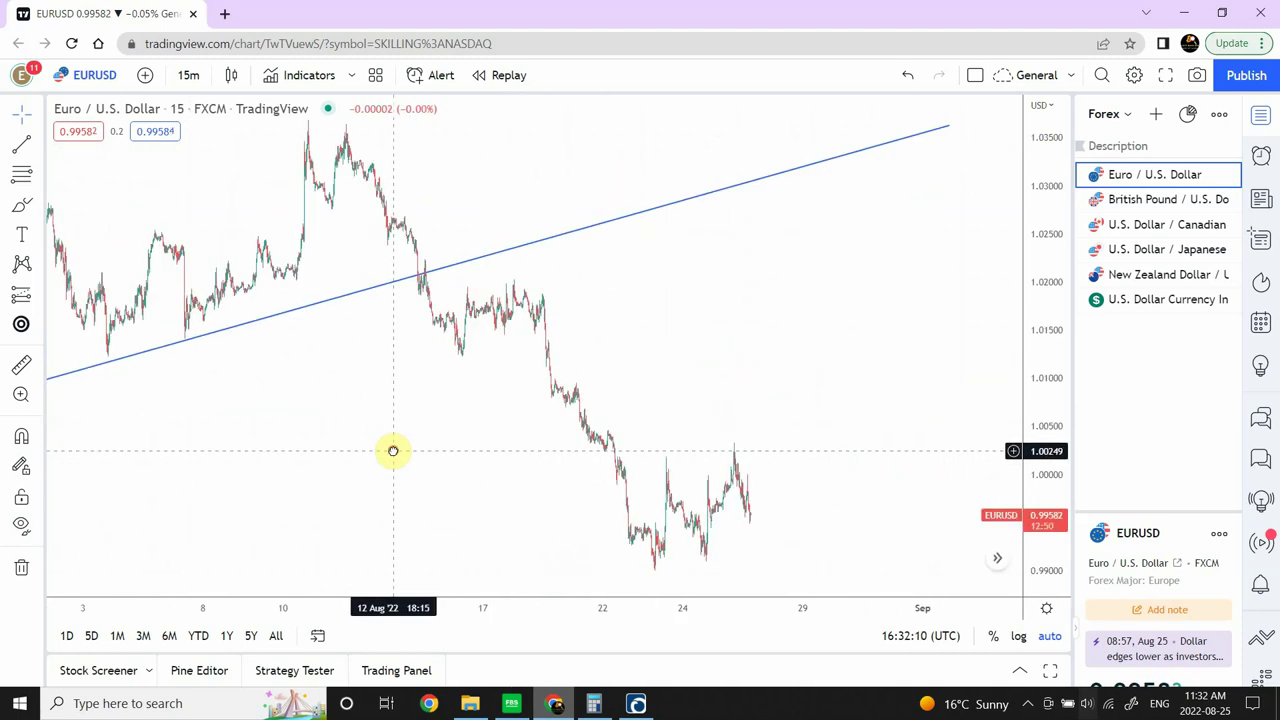
# Review the GBPUSD, USDCAD, USDJPY and NZDUSD charts one after another.
pyautogui.click(1158, 203)
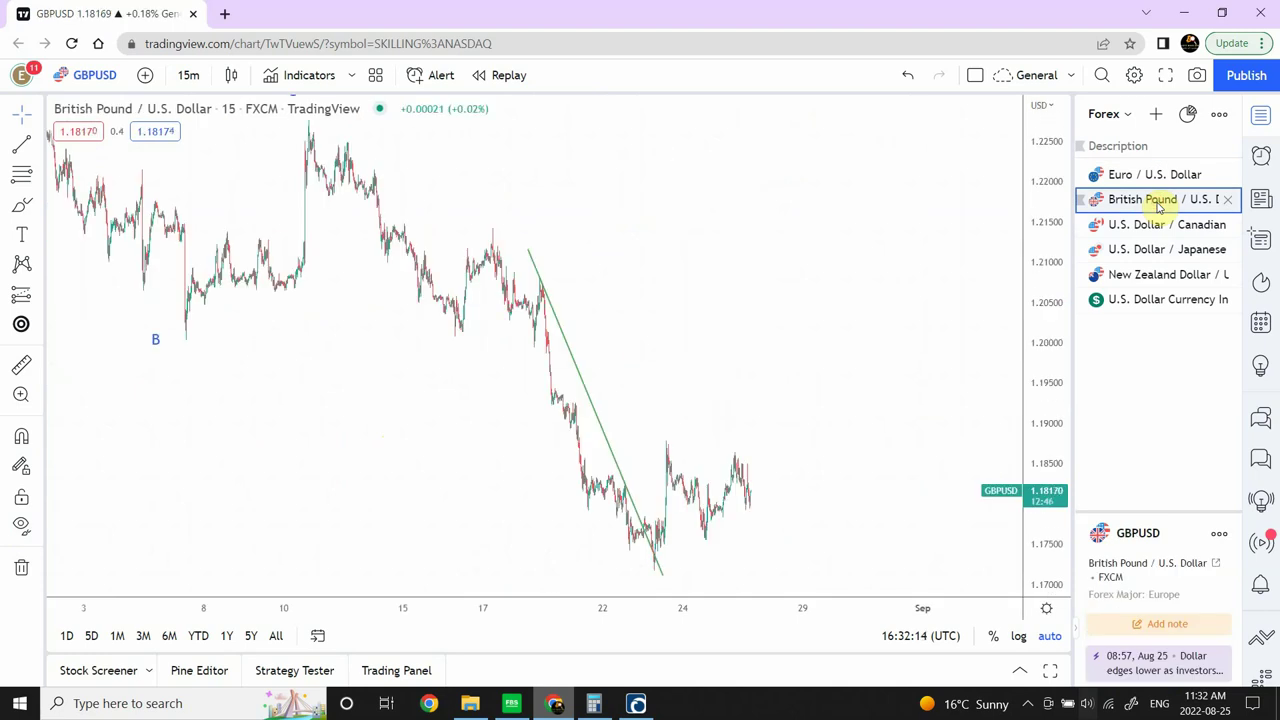
pyautogui.click(1155, 226)
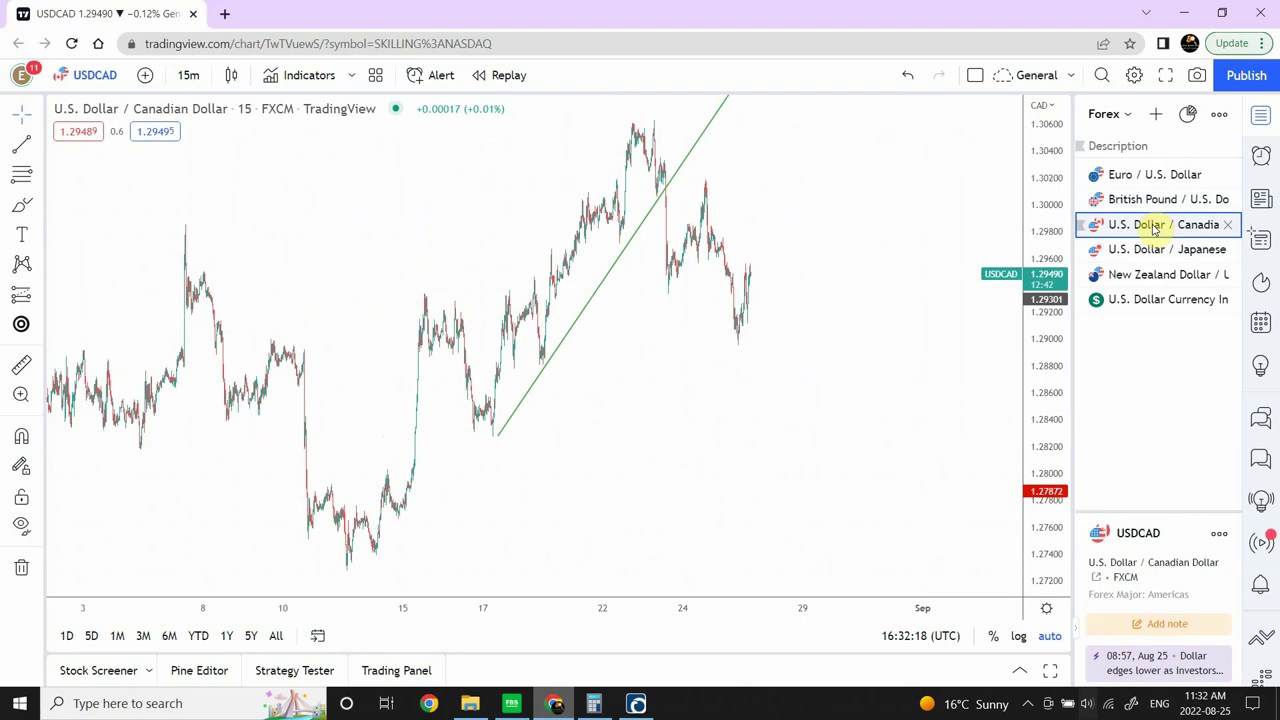
pyautogui.click(1150, 251)
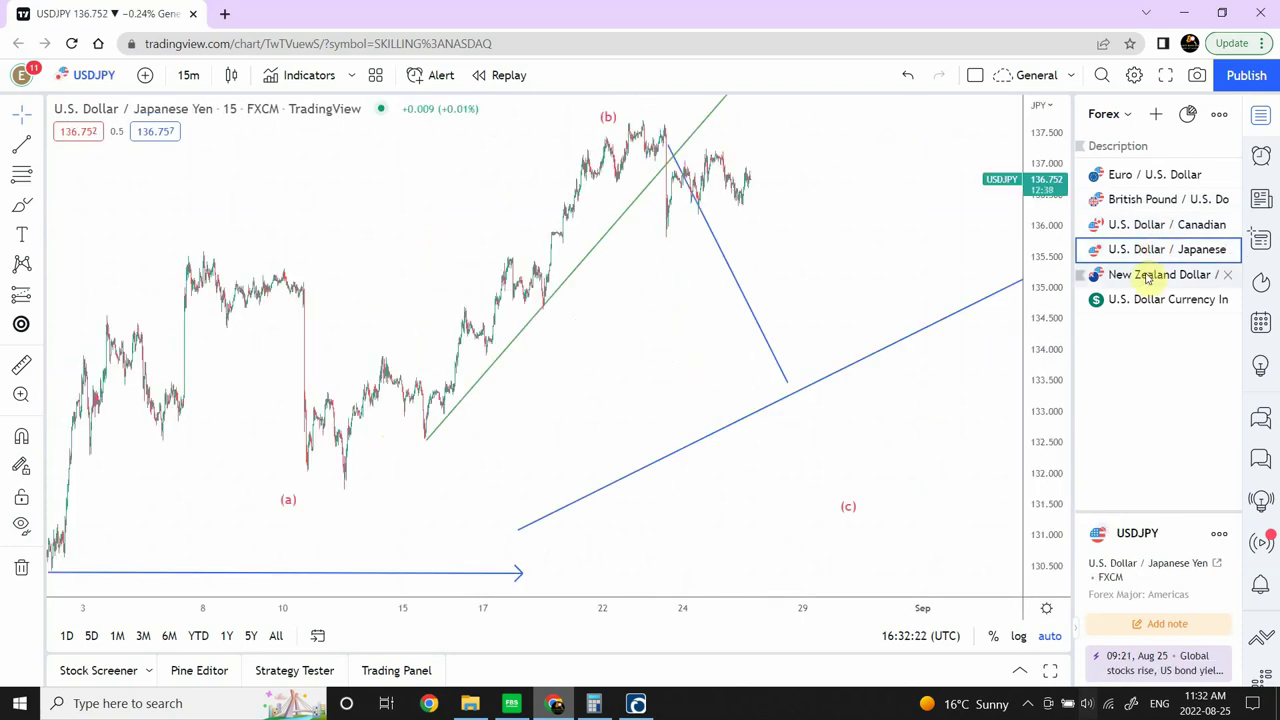
pyautogui.click(1146, 278)
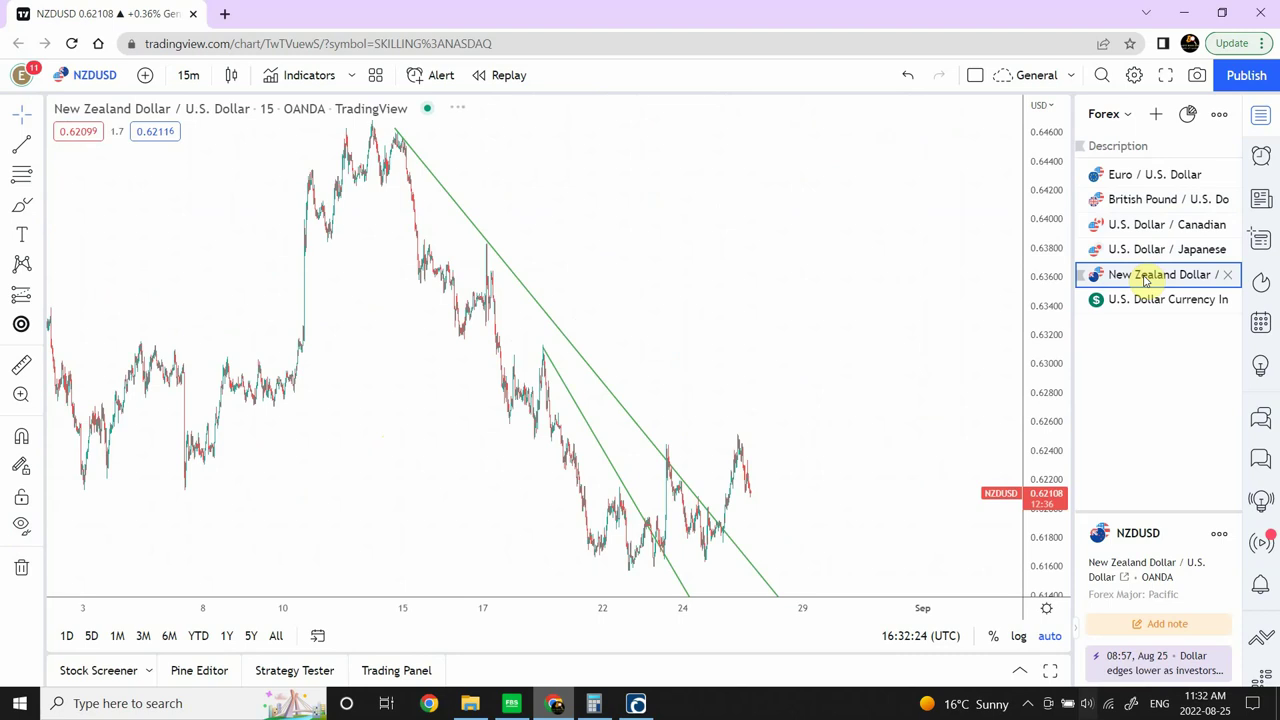
# Return to the Euro / U.S. Dollar chart and set its timeframe to 1 hour, framing the latest decline.
pyautogui.click(1124, 178)
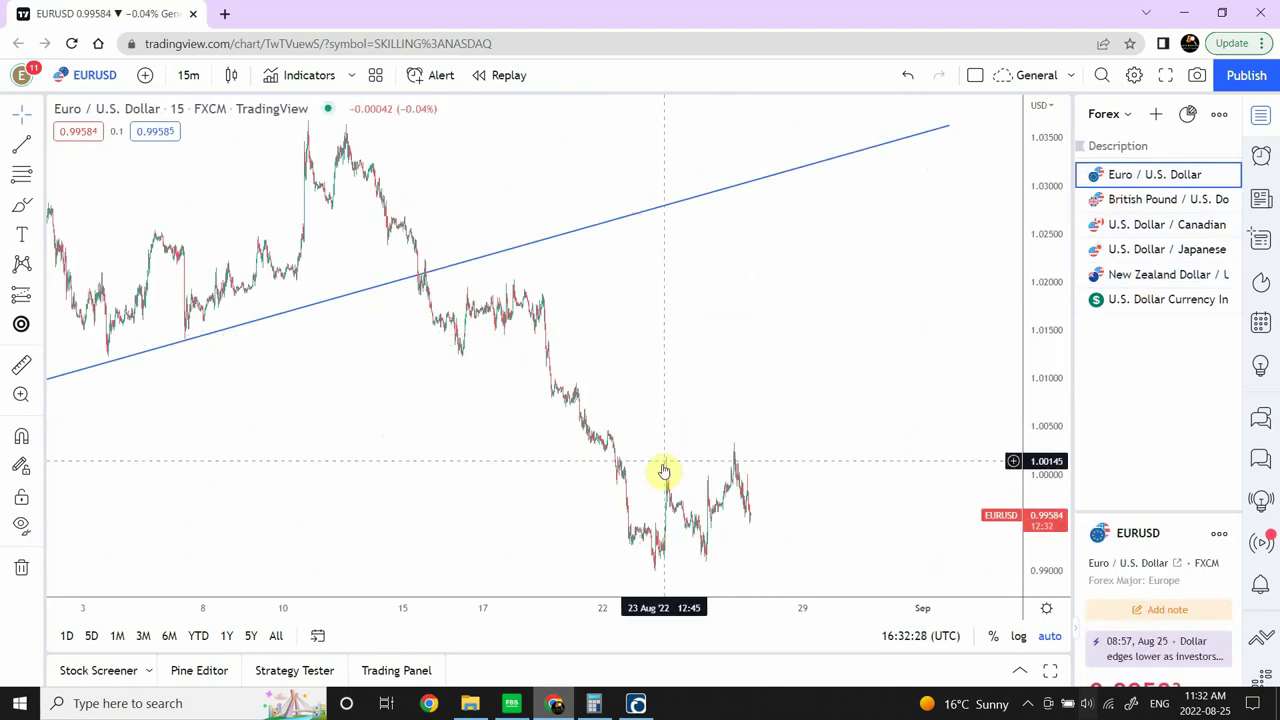
pyautogui.moveTo(519, 561)
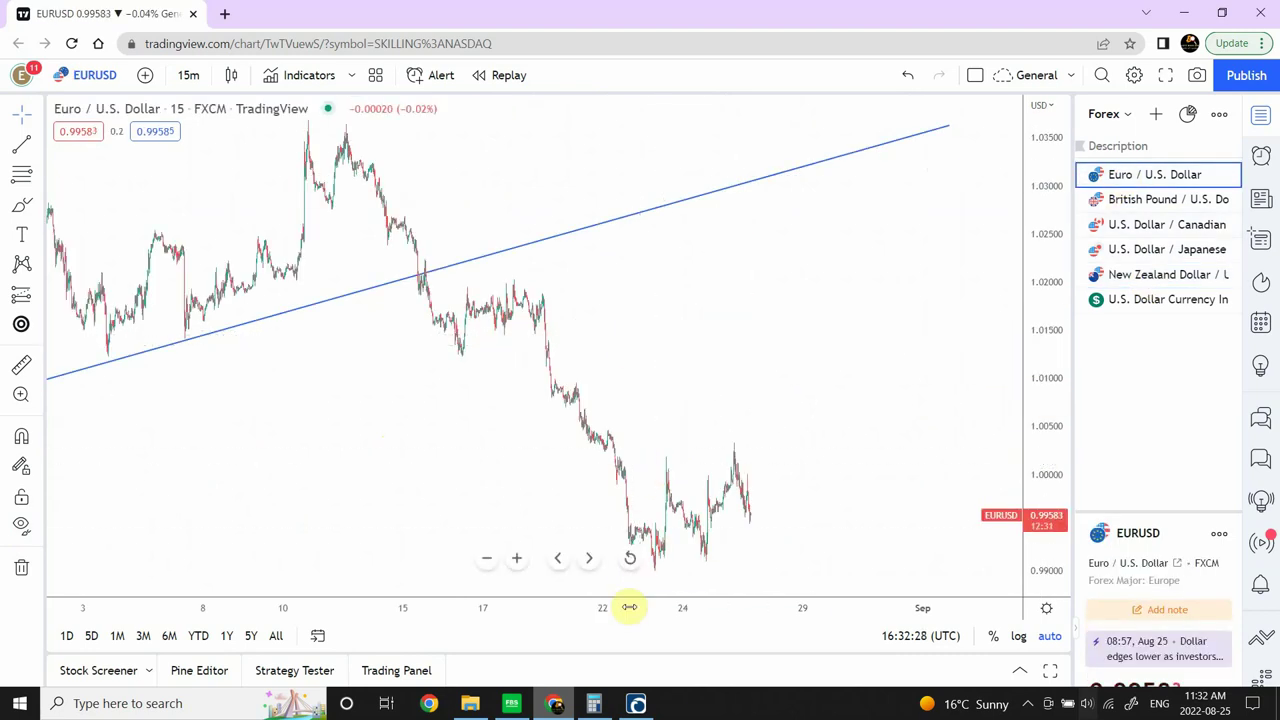
pyautogui.click(192, 76)
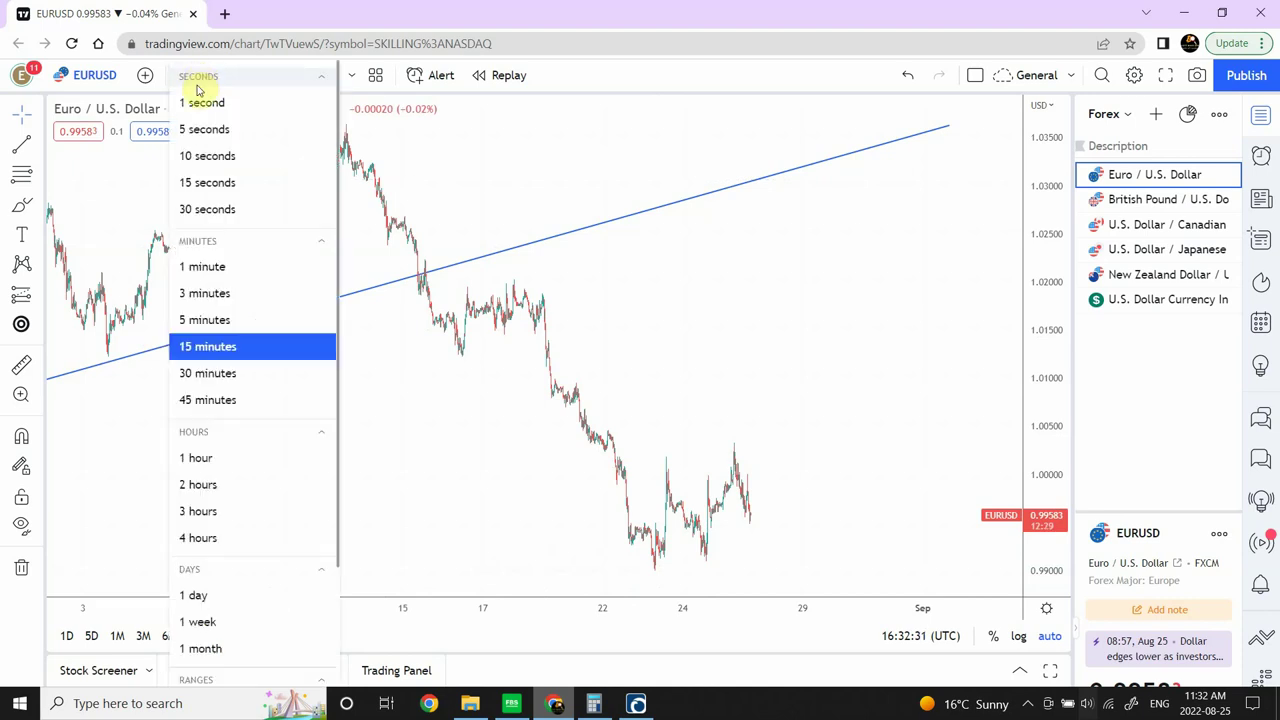
pyautogui.click(199, 459)
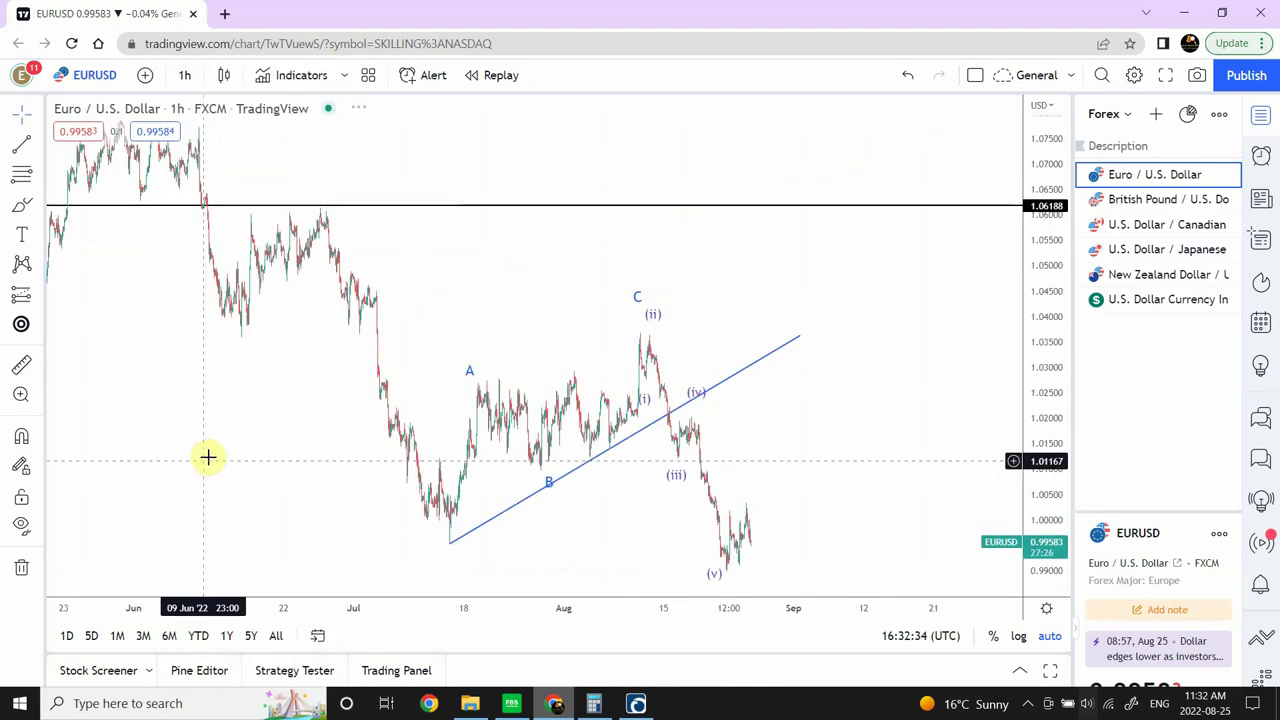
pyautogui.moveTo(607, 316); pyautogui.dragTo(471, 303)
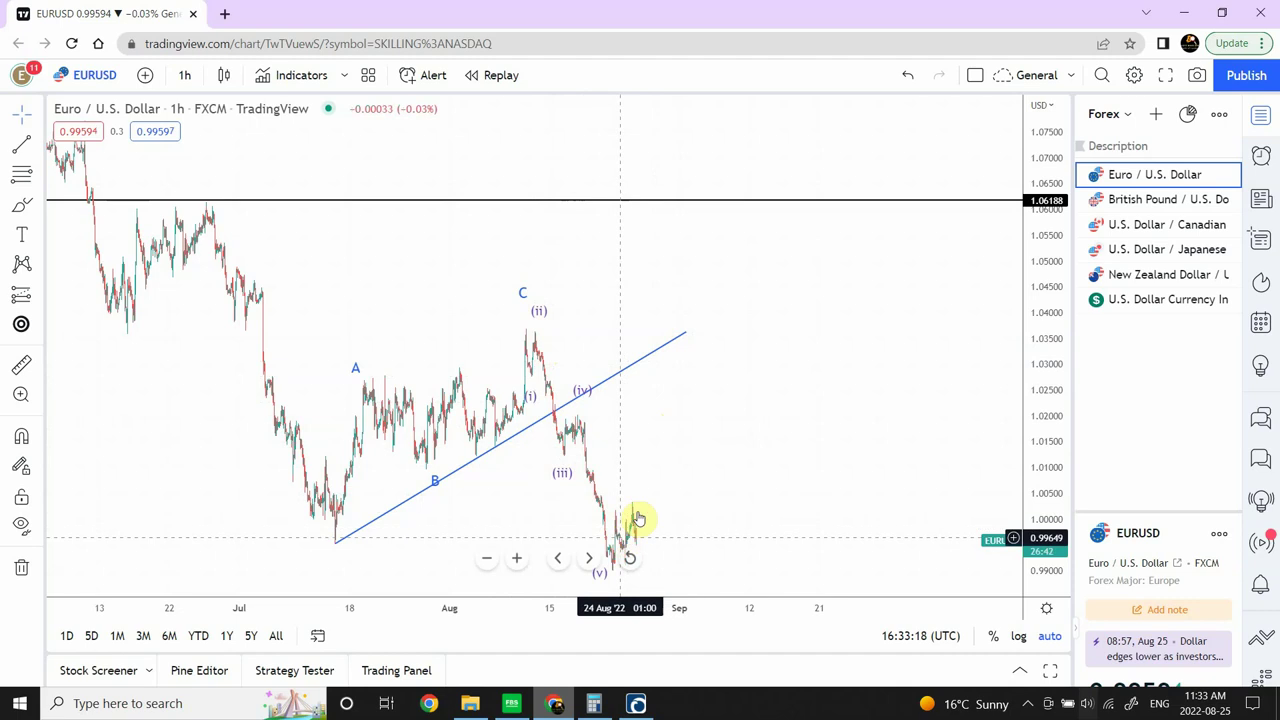
pyautogui.click(515, 561)
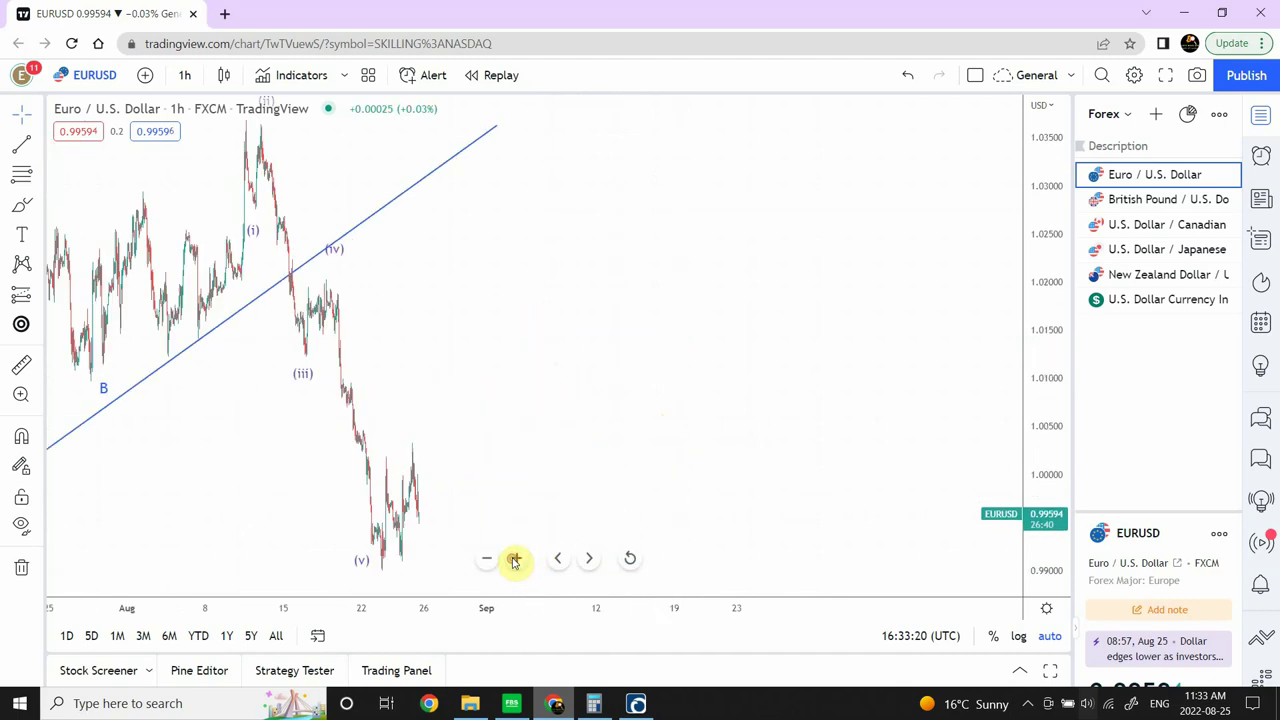
pyautogui.click(515, 561)
pyautogui.moveTo(531, 406); pyautogui.dragTo(983, 374)
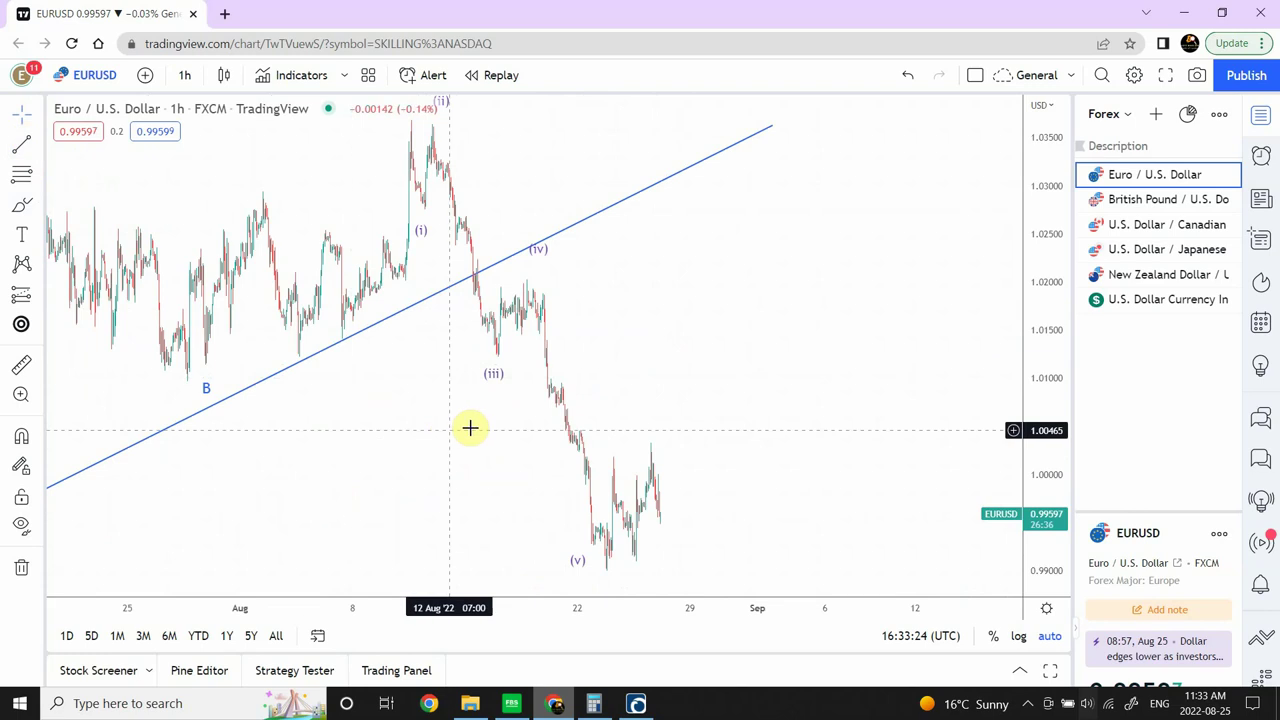
# Switch the EURUSD chart to the 1 day timeframe and examine the larger downtrend.
pyautogui.click(187, 80)
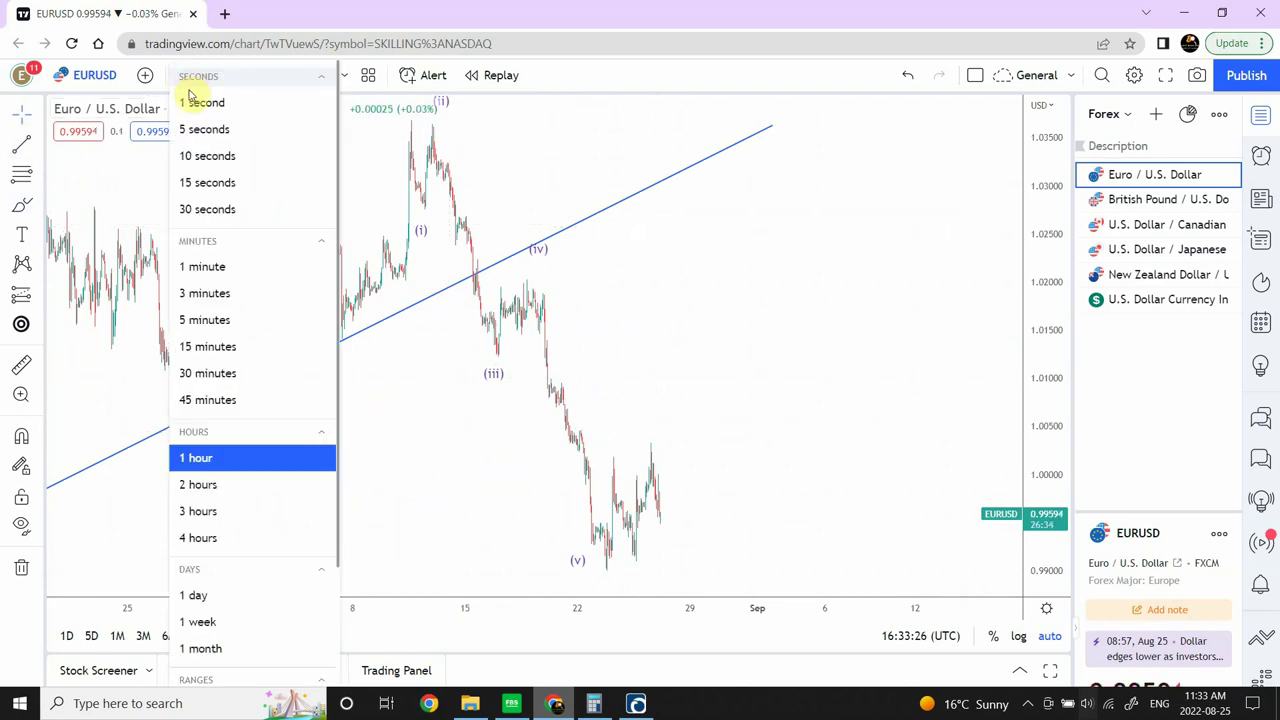
pyautogui.click(199, 596)
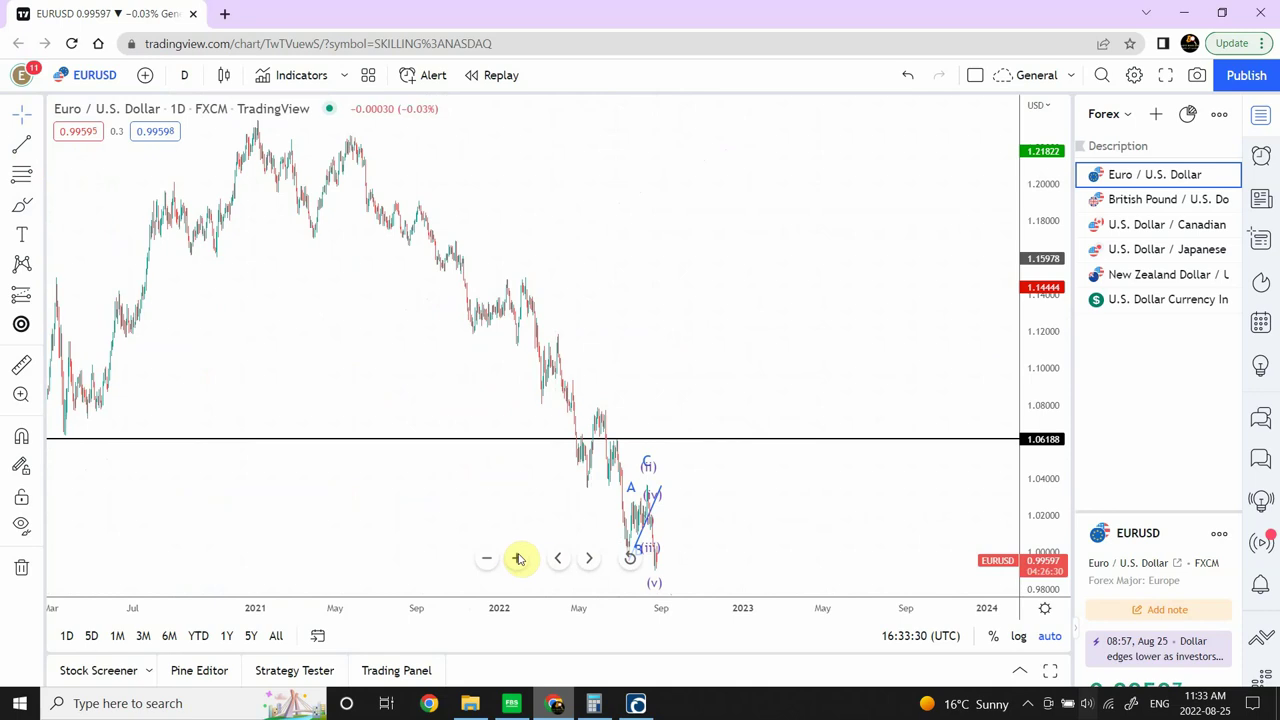
pyautogui.click(517, 554)
pyautogui.click(517, 554)
pyautogui.click(517, 554)
pyautogui.moveTo(338, 453); pyautogui.dragTo(874, 460)
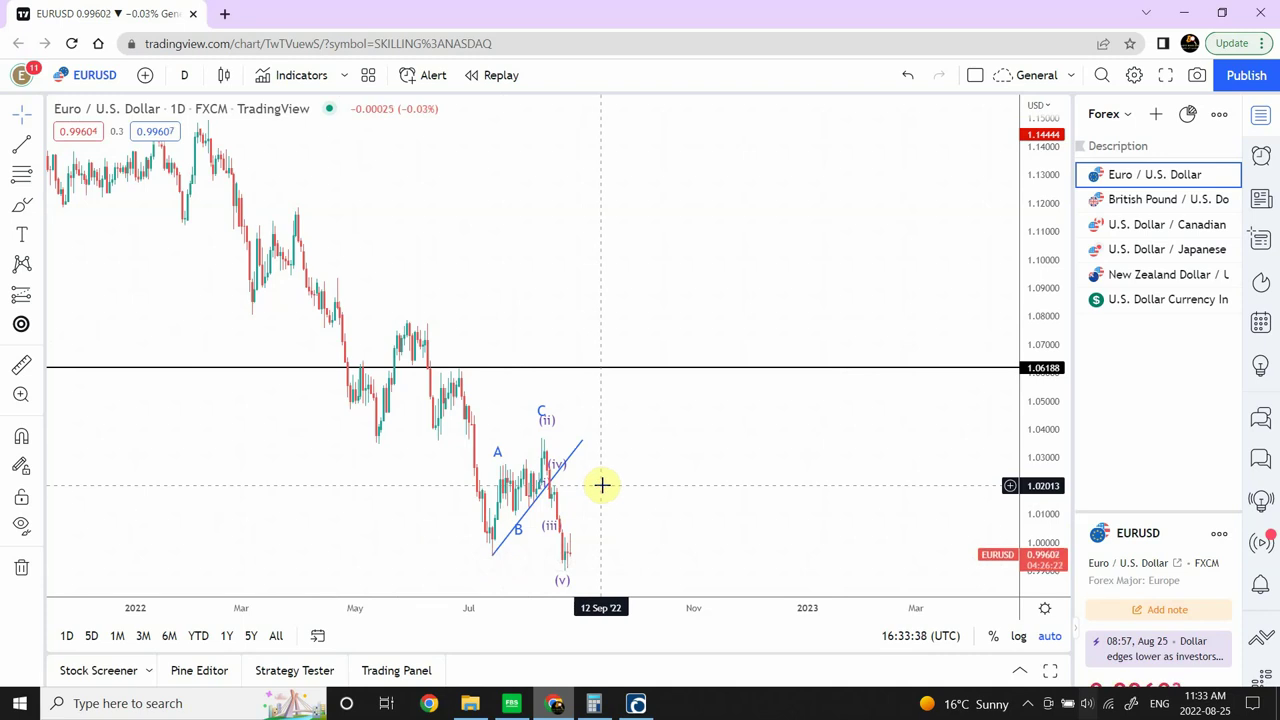
pyautogui.moveTo(509, 560)
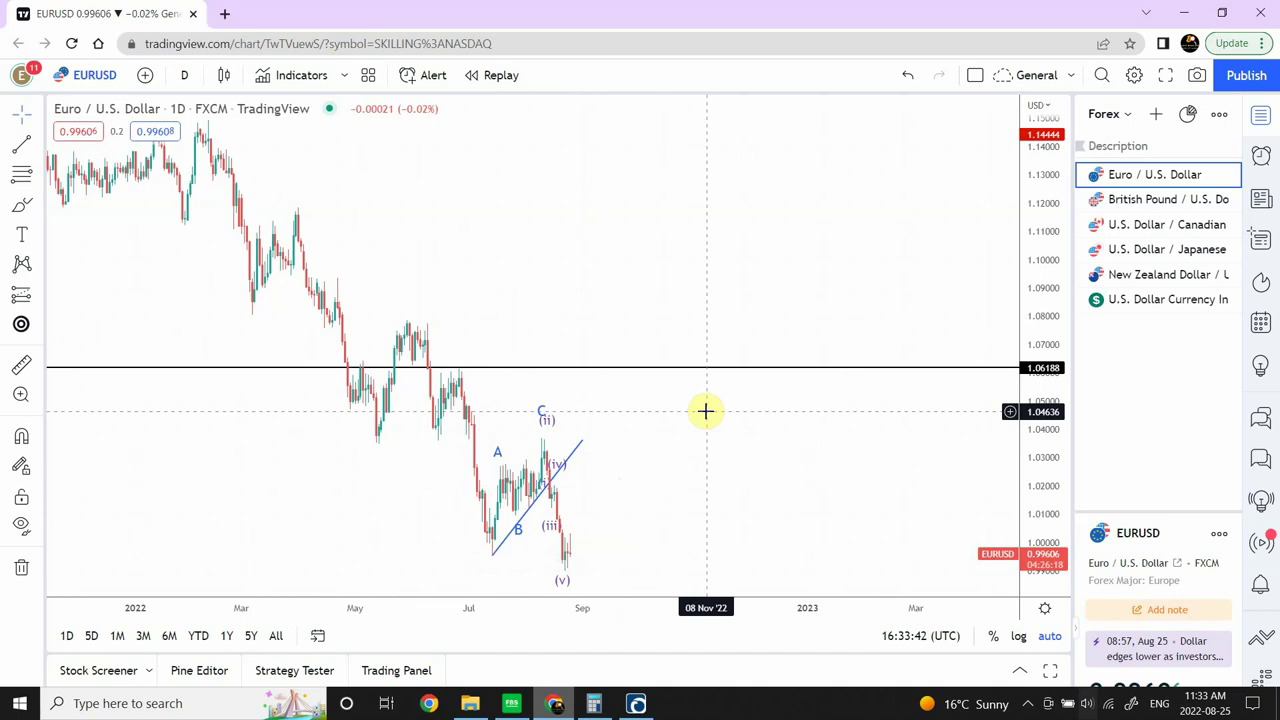
pyautogui.moveTo(580, 558)
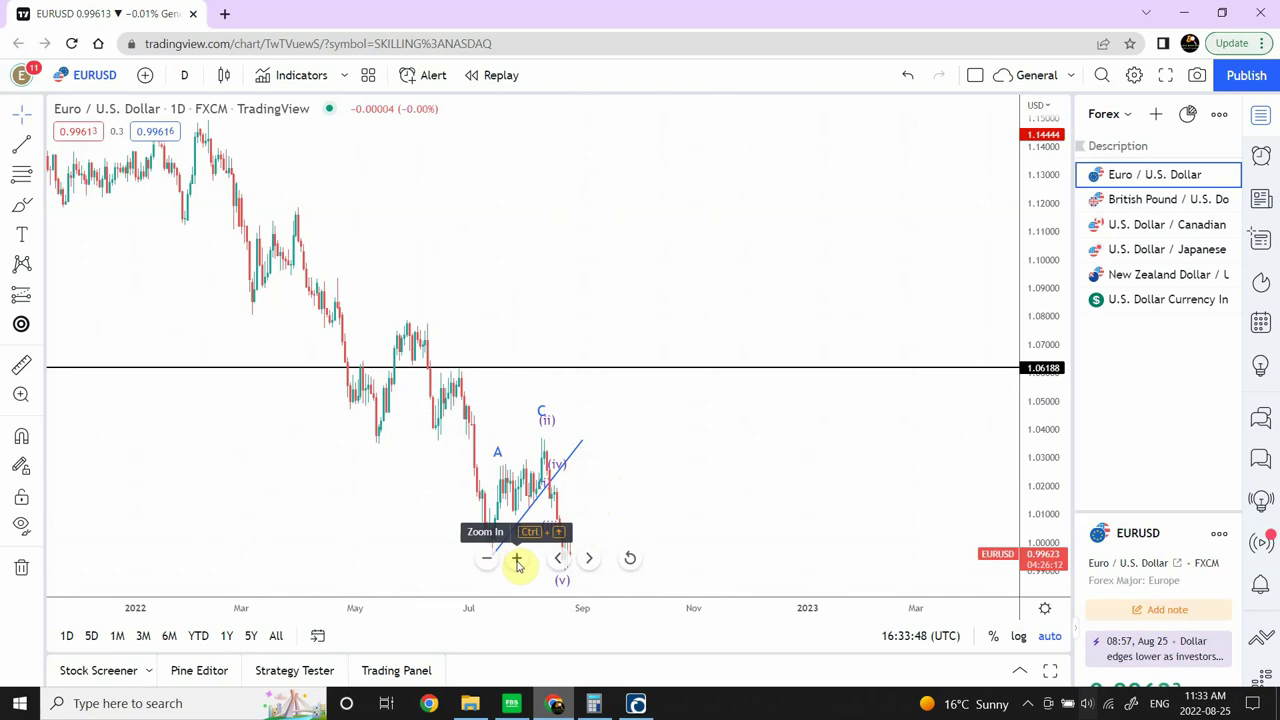
# Set the EURUSD chart's timeframe to 1 hour with the labelled waves (i) to (v) in view.
pyautogui.click(184, 75)
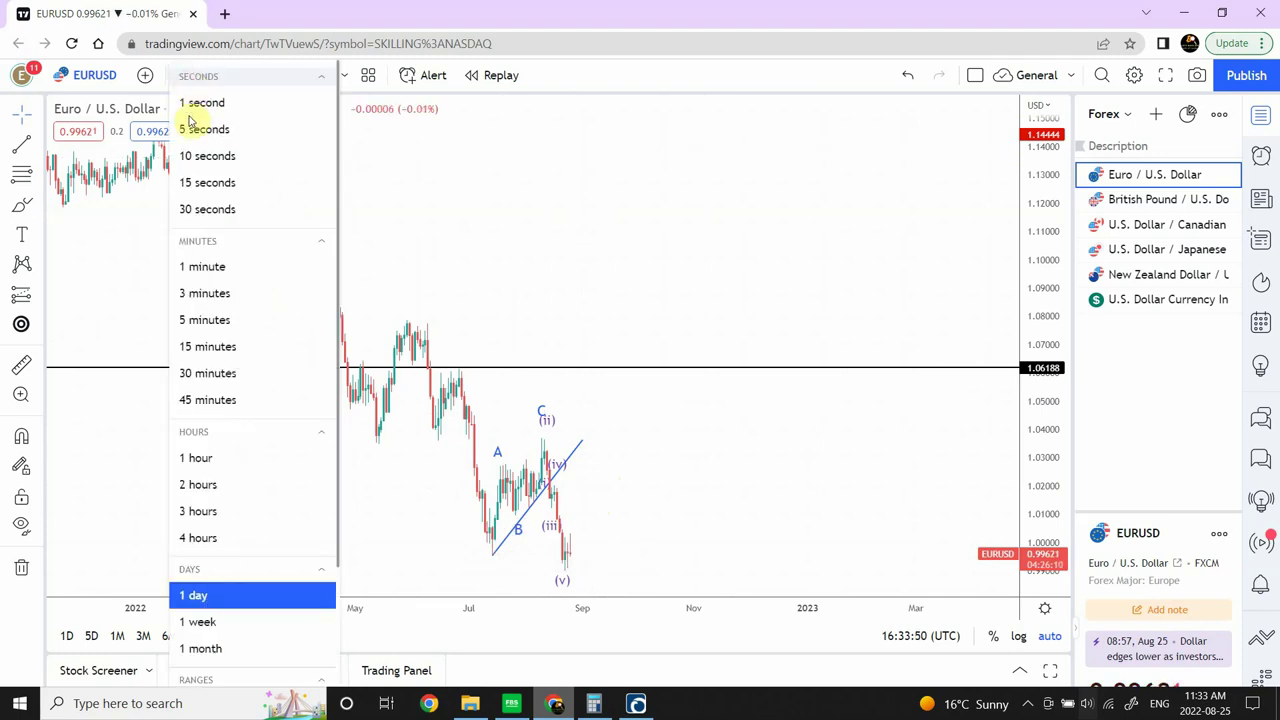
pyautogui.click(200, 458)
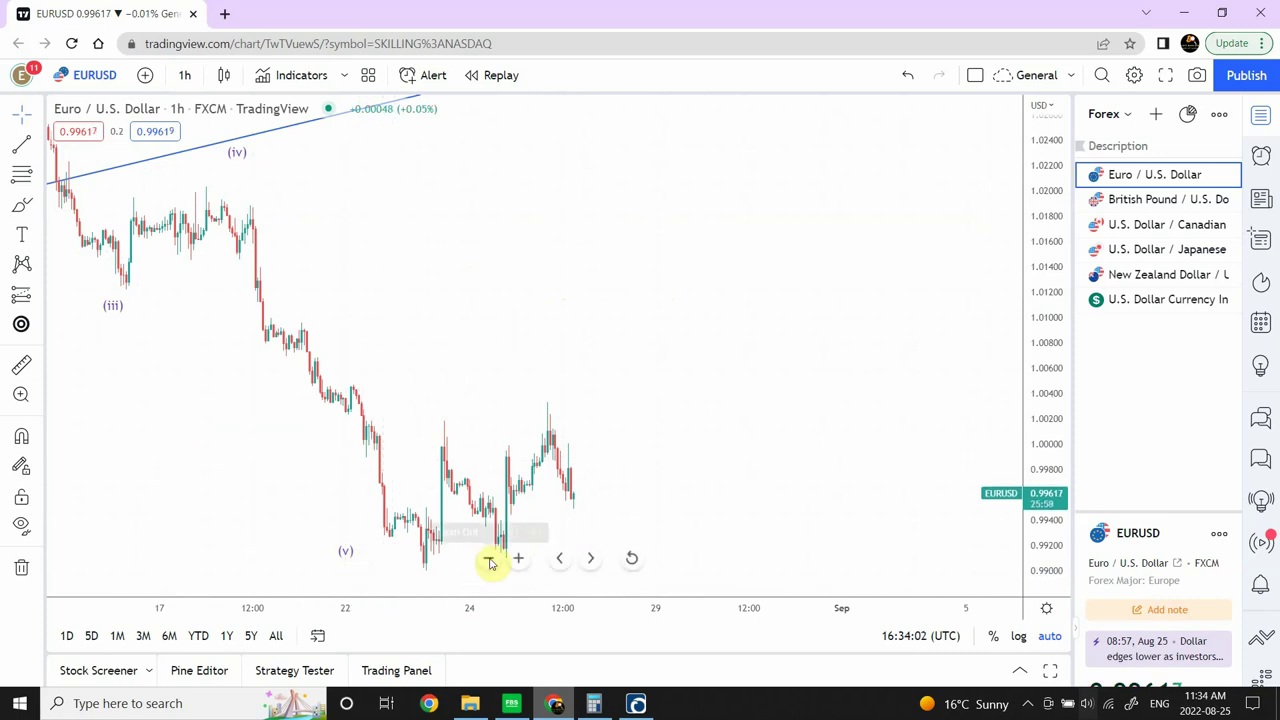
pyautogui.click(490, 562)
pyautogui.click(490, 562)
pyautogui.click(490, 562)
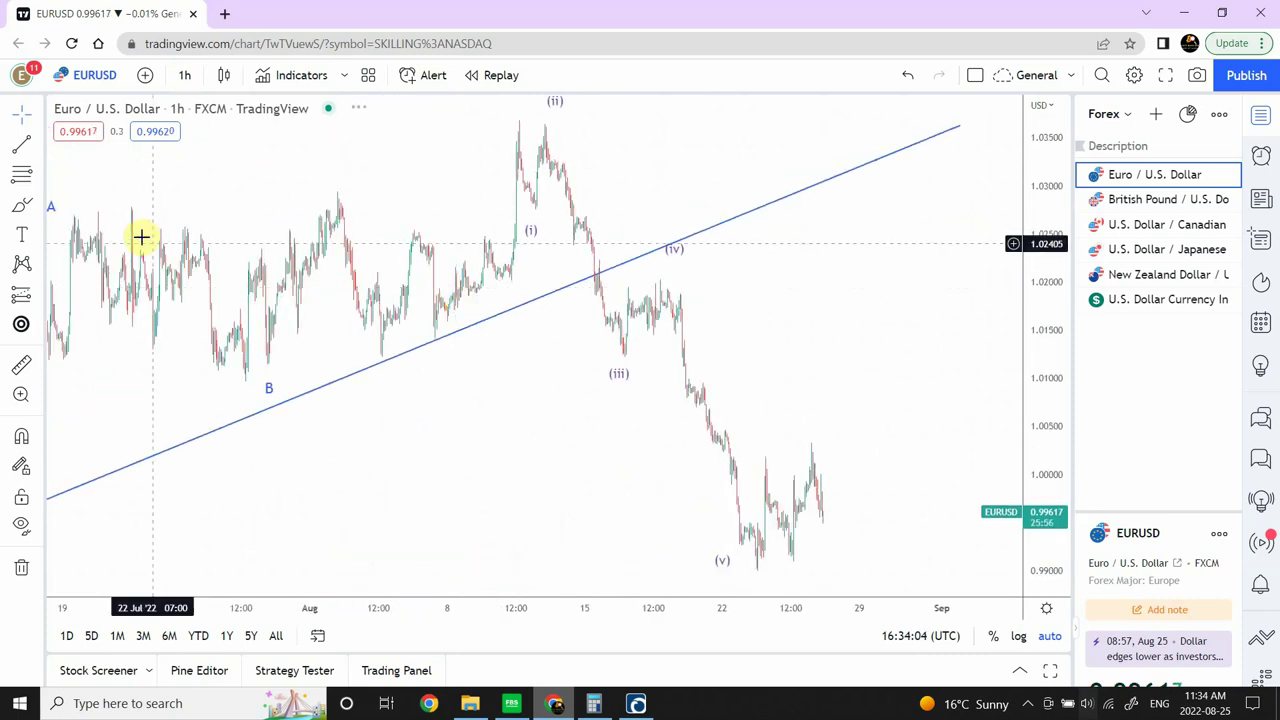
# Draw a Fibonacci retracement from the 10 Aug high at 1.03704 down to the 0.99010 low, extending it to 1 Sep.
pyautogui.click(22, 180)
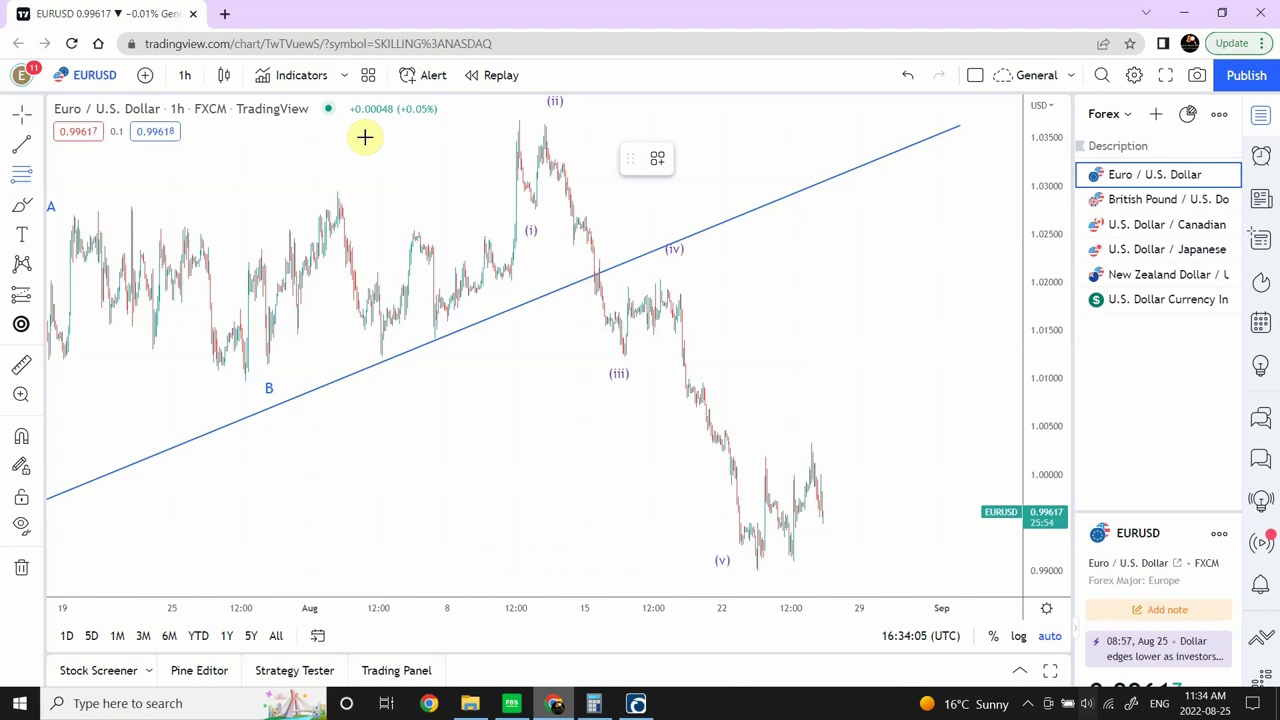
pyautogui.click(520, 118)
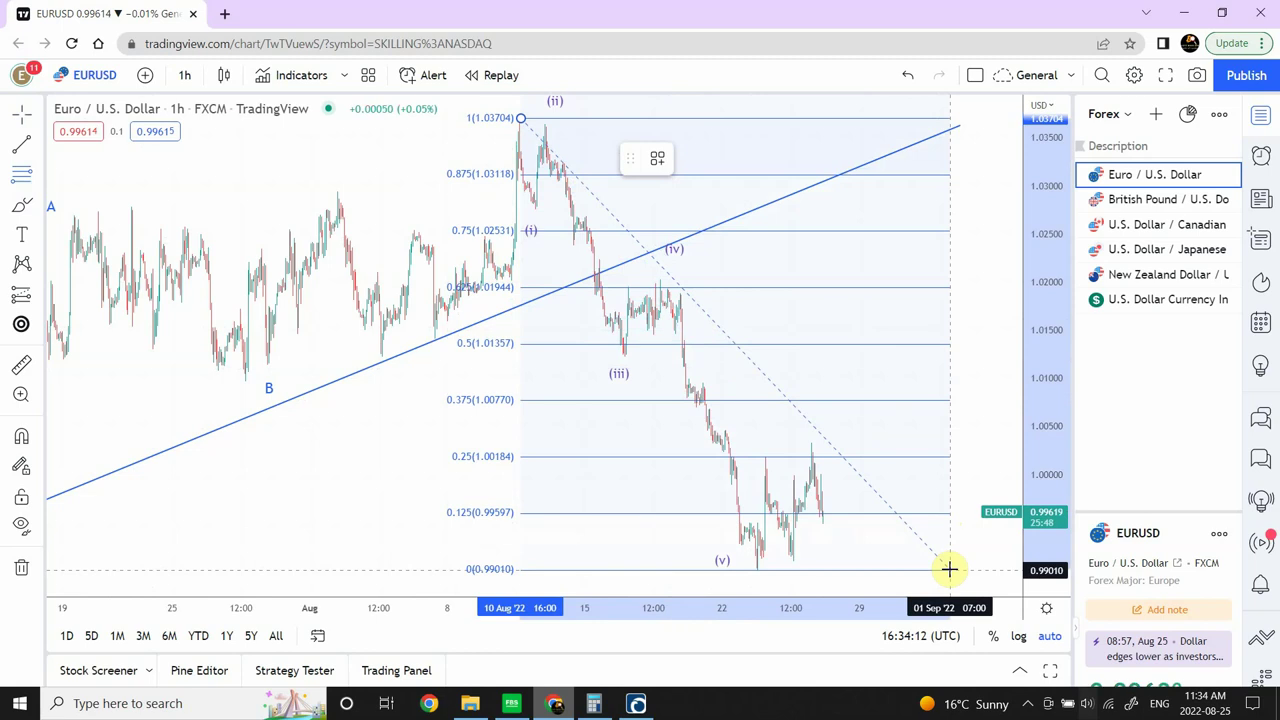
pyautogui.click(949, 570)
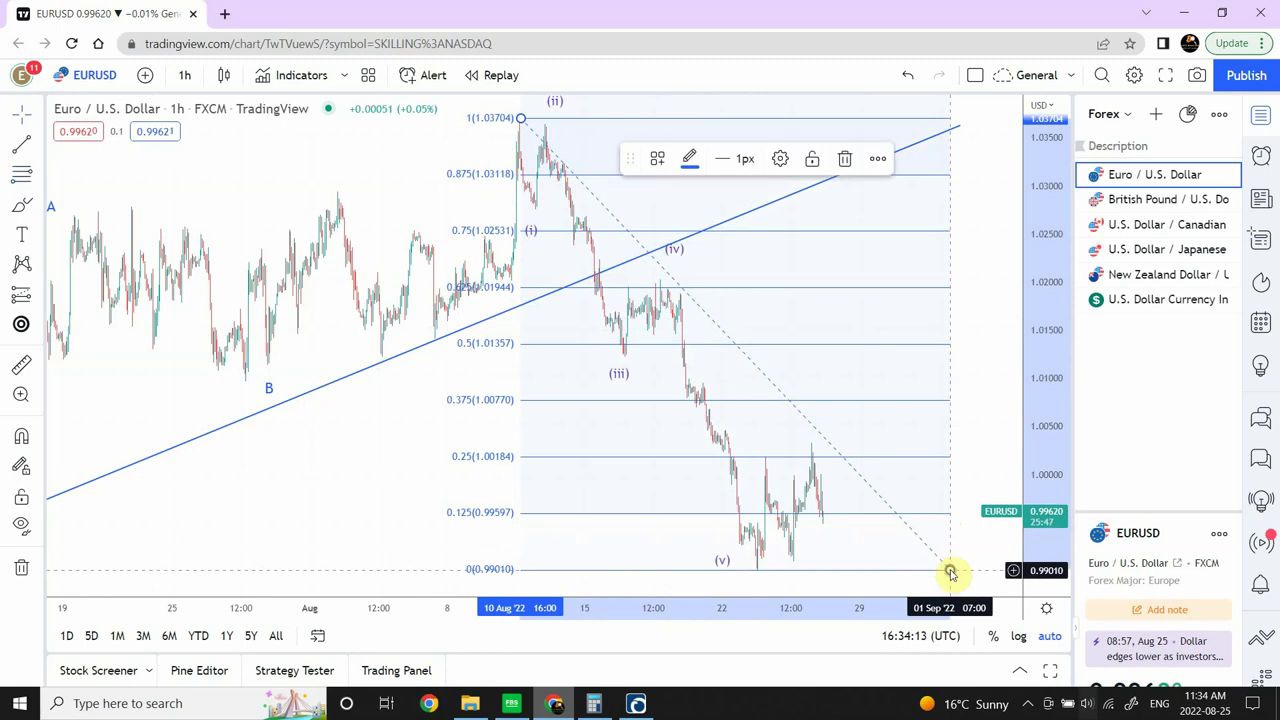
pyautogui.click(966, 468)
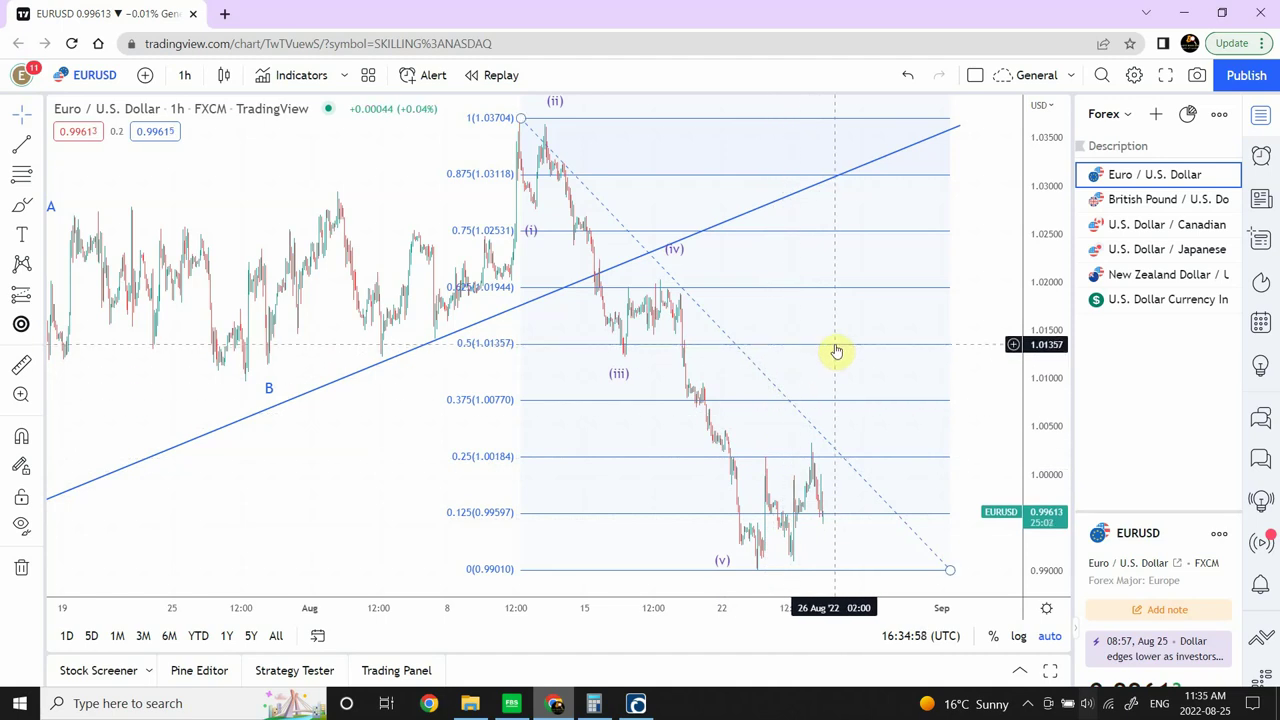
# Draw a horizontal arrow along the 0.5 retracement level at 1.01357, from 23 Aug to 29 Aug.
pyautogui.click(37, 145)
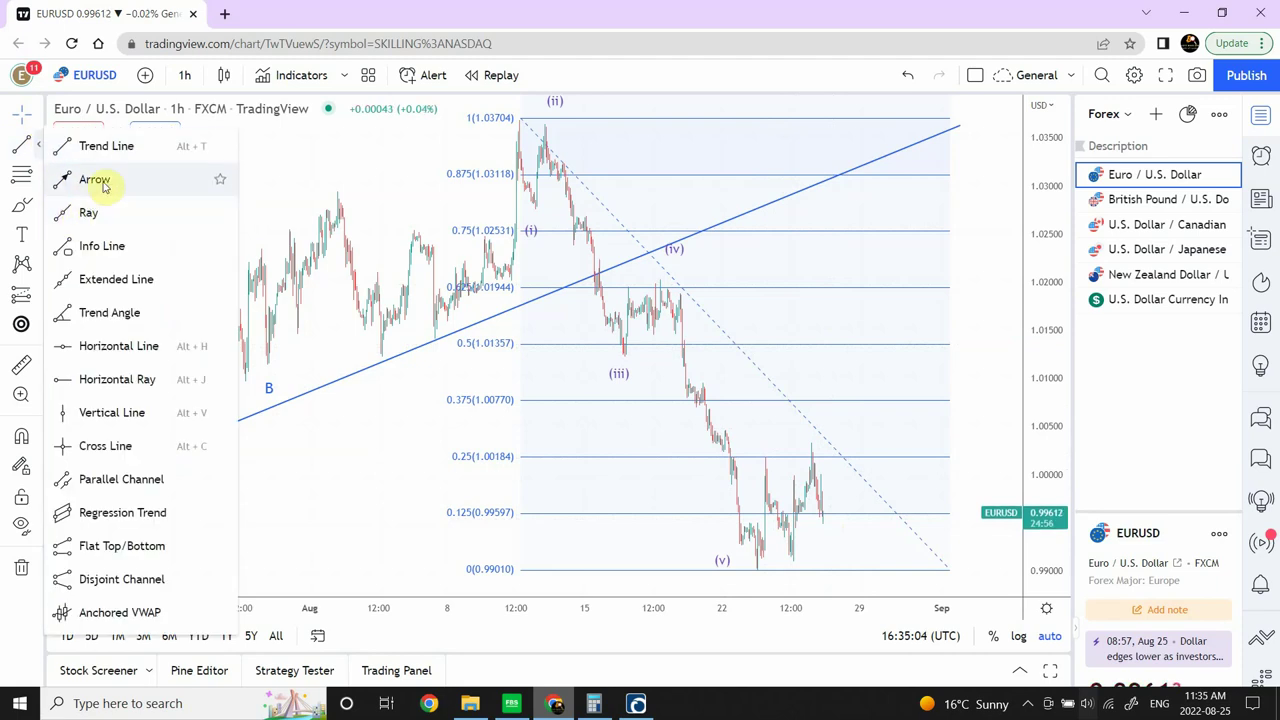
pyautogui.click(101, 183)
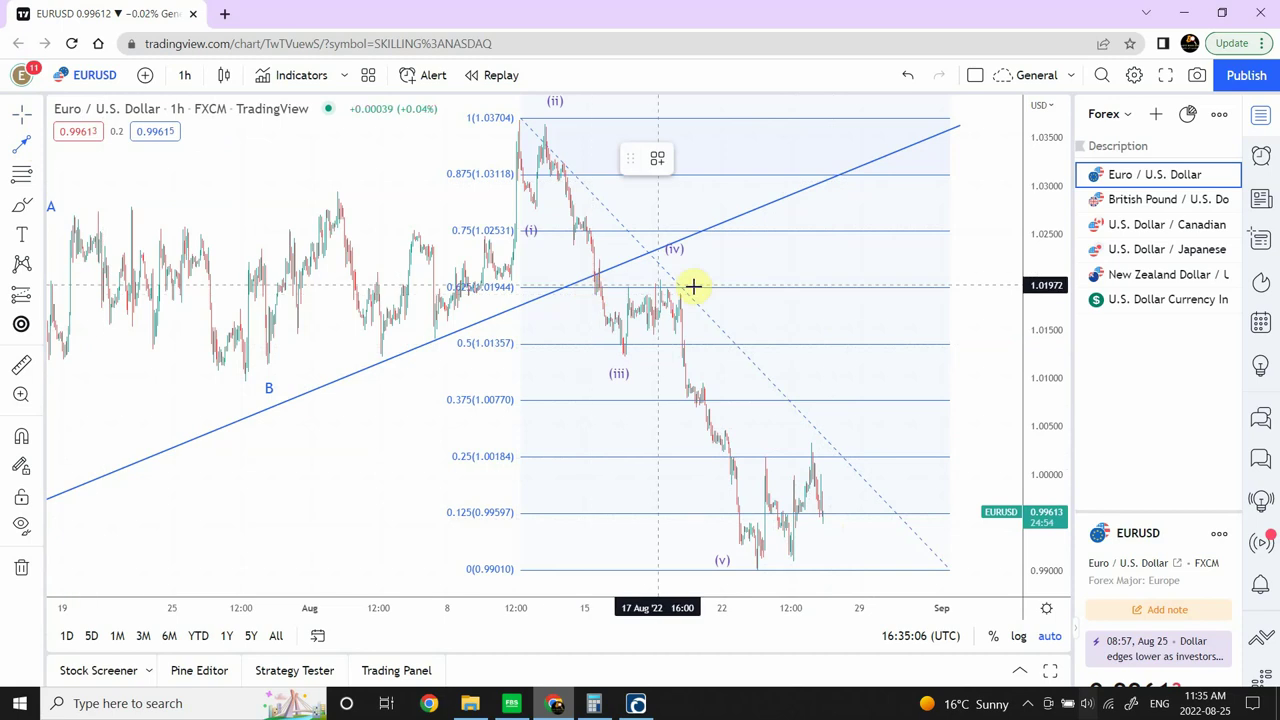
pyautogui.click(757, 344)
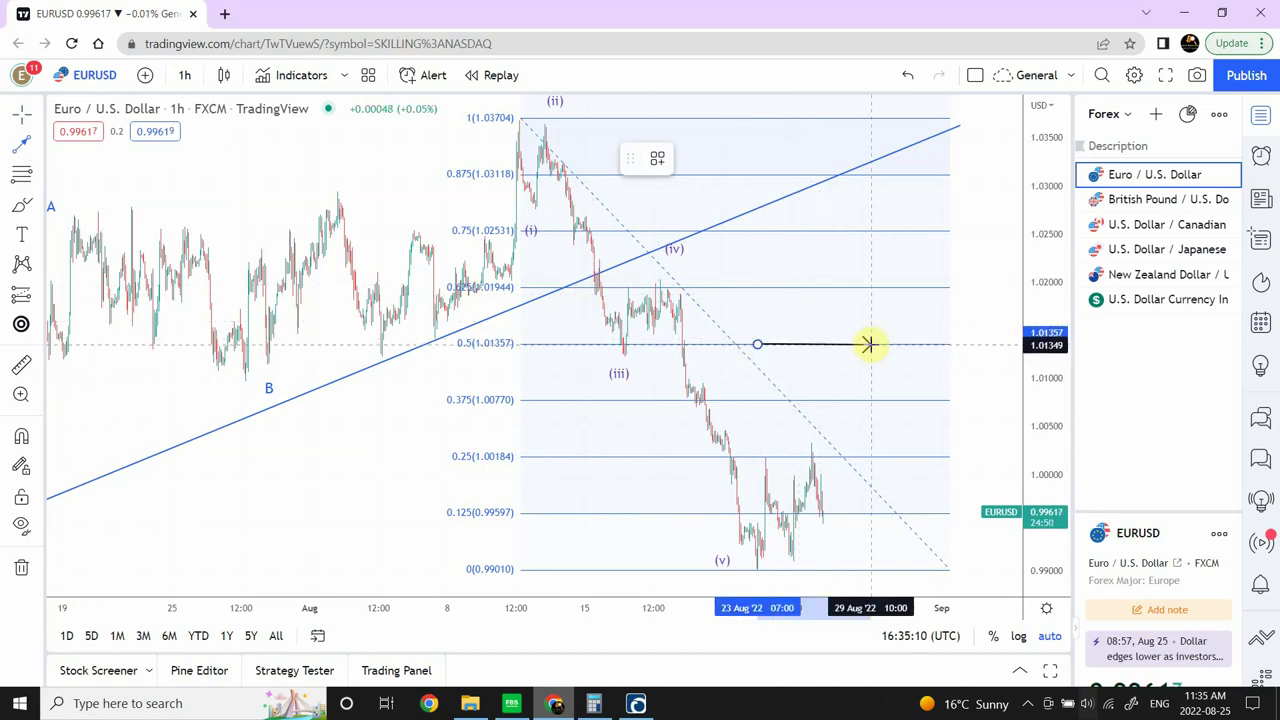
pyautogui.click(869, 344)
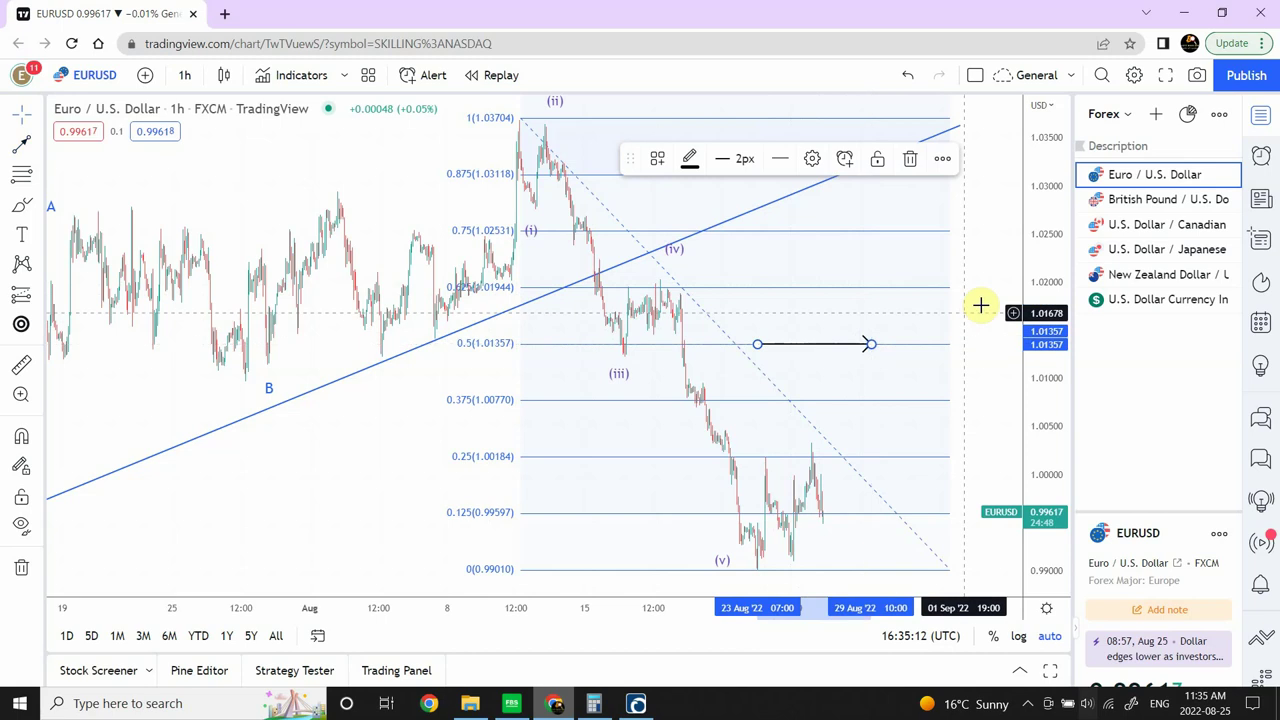
pyautogui.click(797, 570)
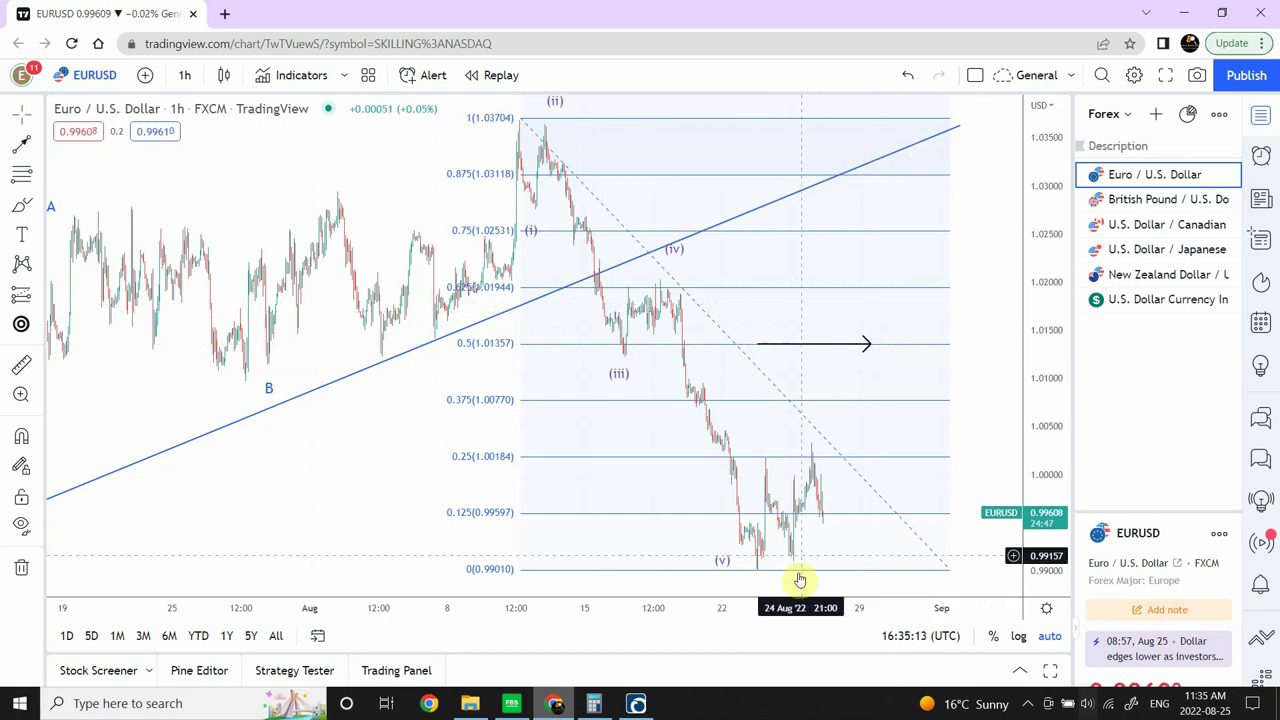
pyautogui.click(815, 376)
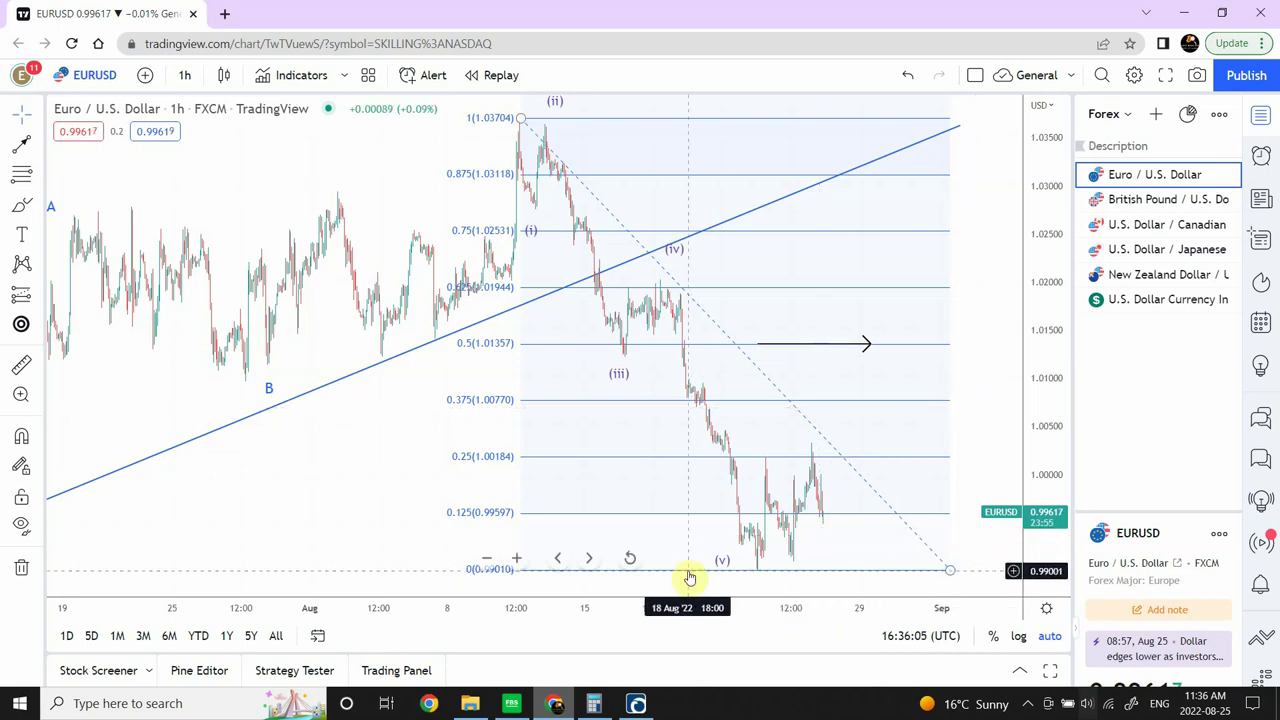
# Draw an Elliott Correction Wave (ABC) with (a) at 1.00387, (b) at 0.99071 and (c) at 1.01323, moving its start to about 0.99192 on 23 Aug.
pyautogui.click(516, 559)
pyautogui.click(516, 559)
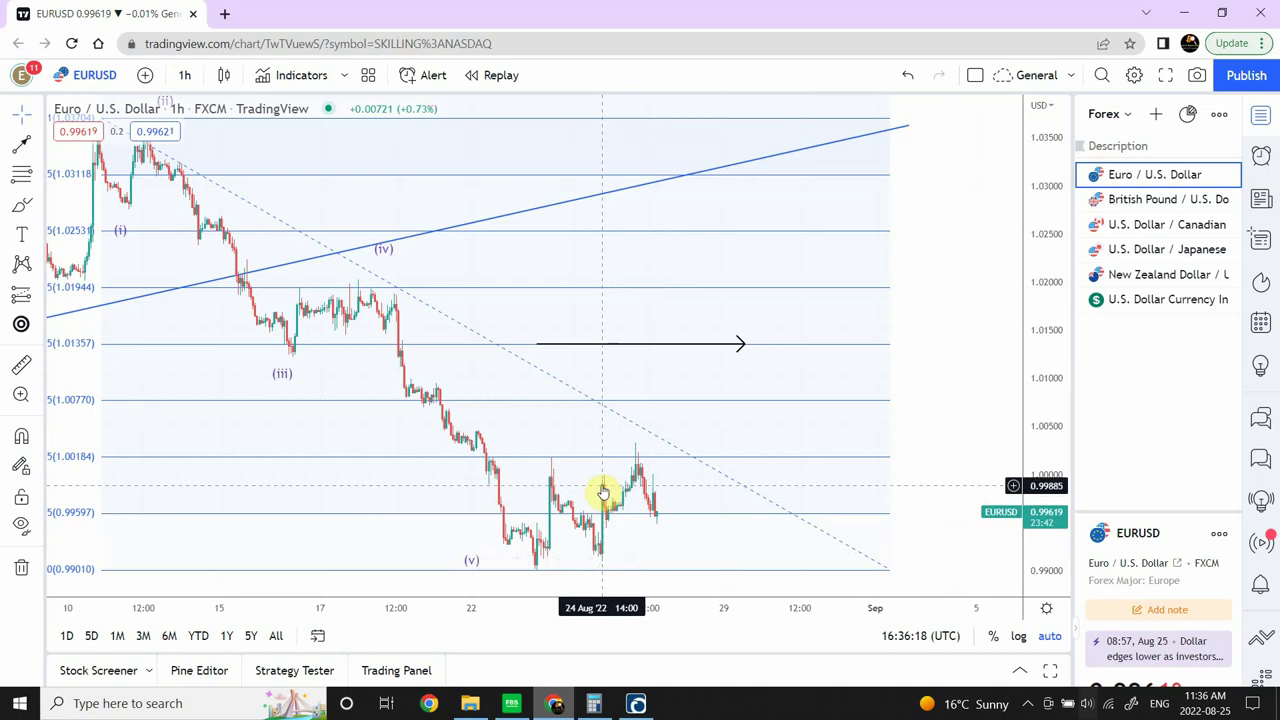
pyautogui.click(666, 440)
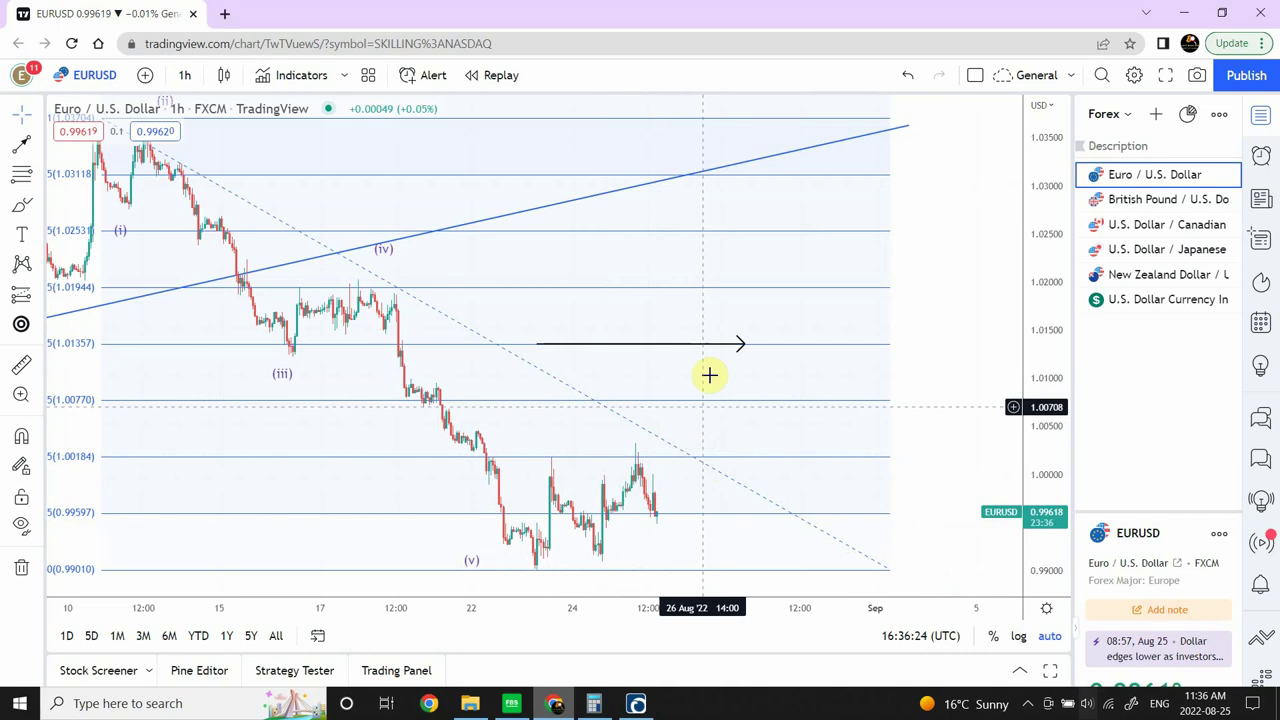
pyautogui.click(723, 344)
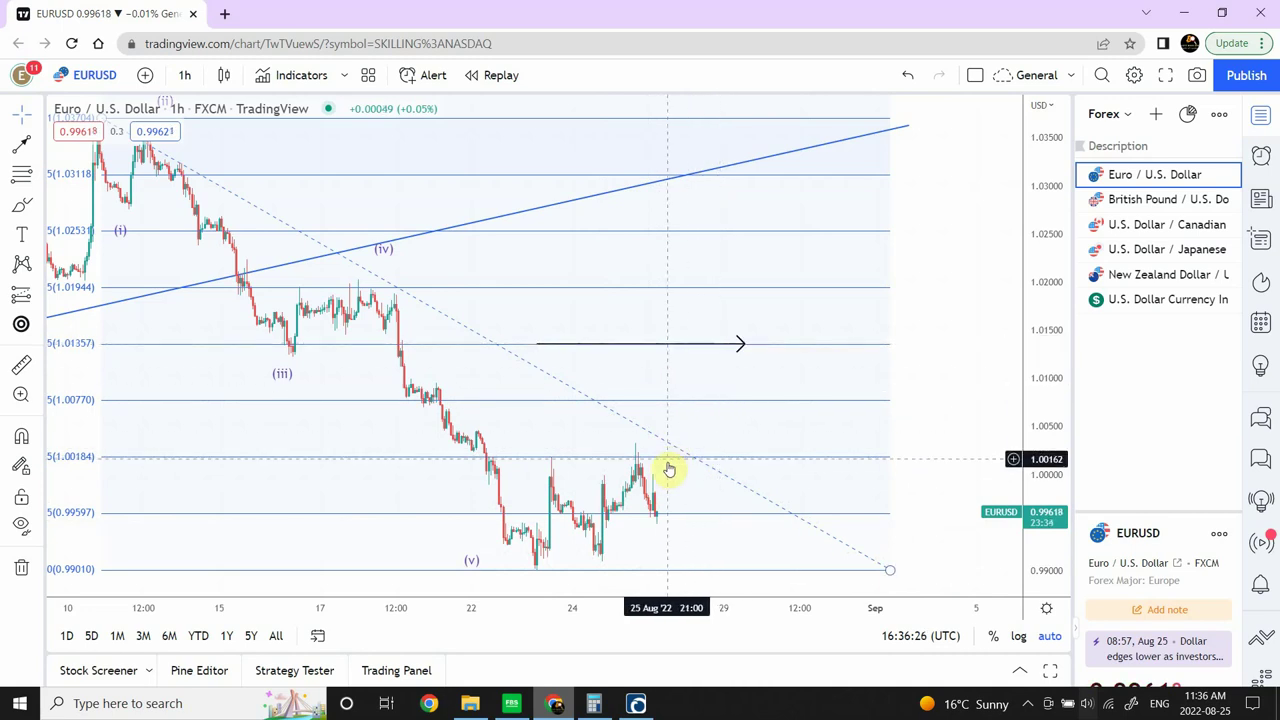
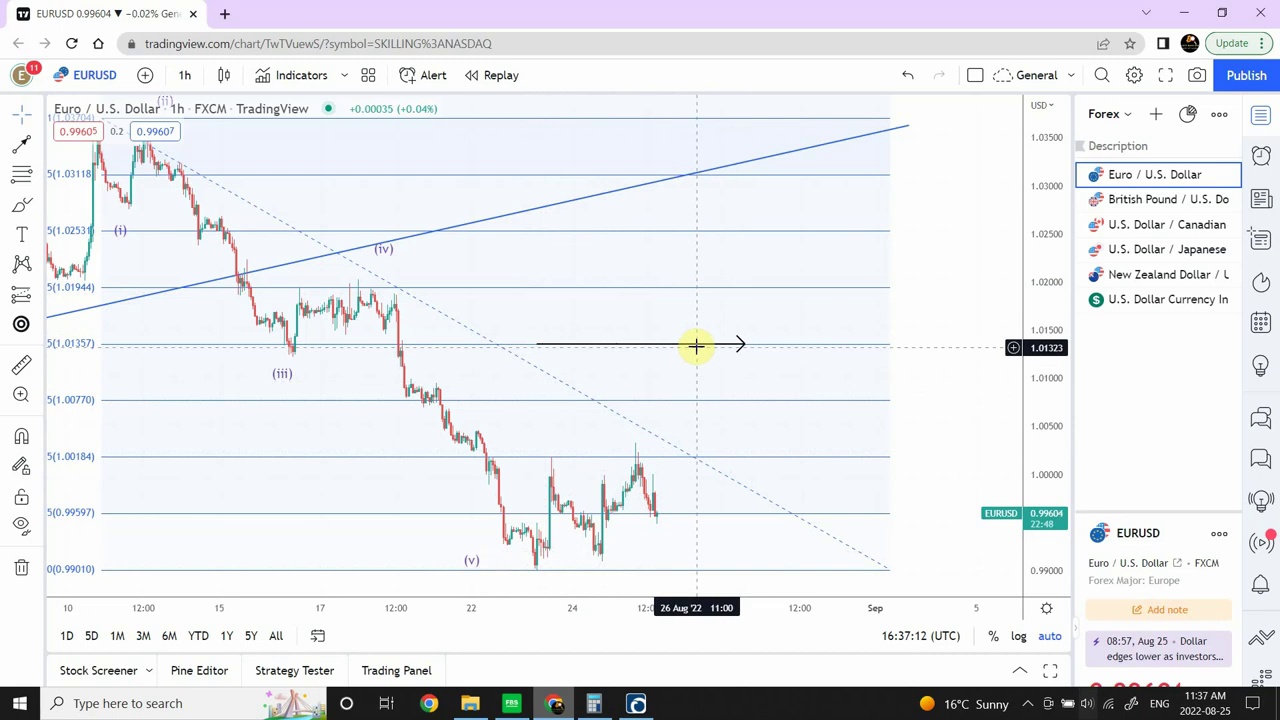
pyautogui.click(40, 268)
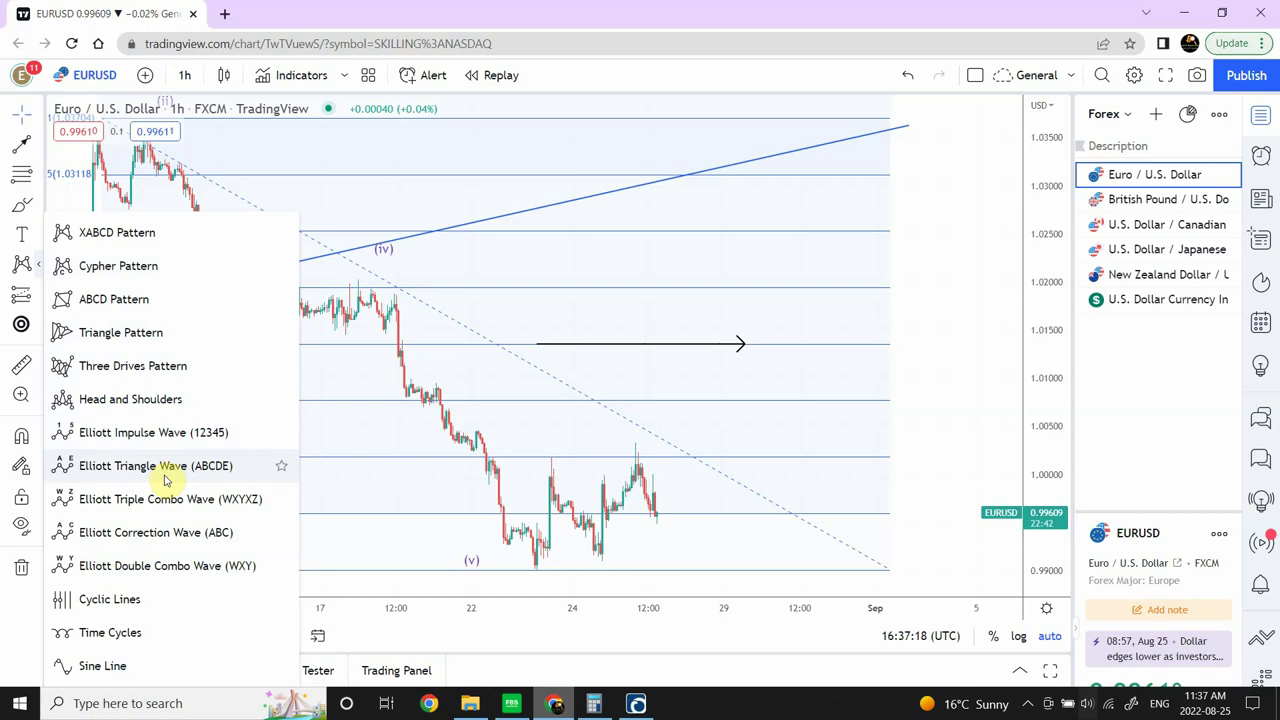
pyautogui.click(166, 532)
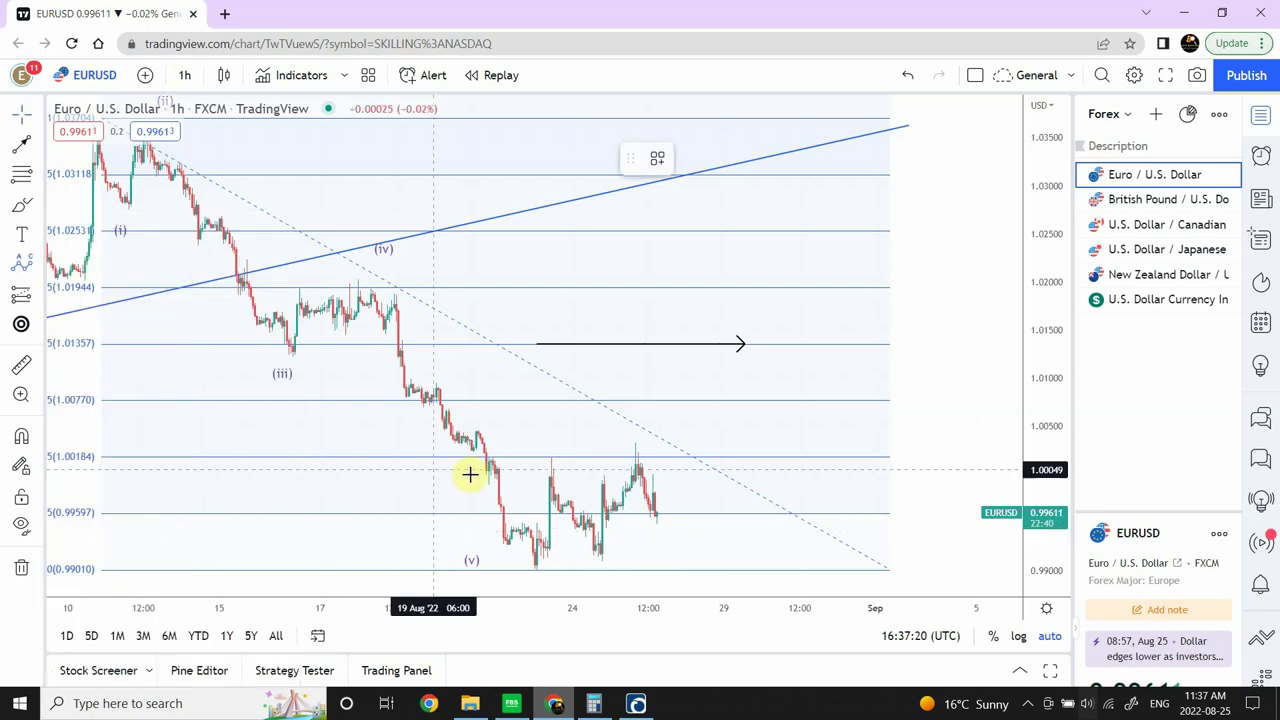
pyautogui.click(543, 438)
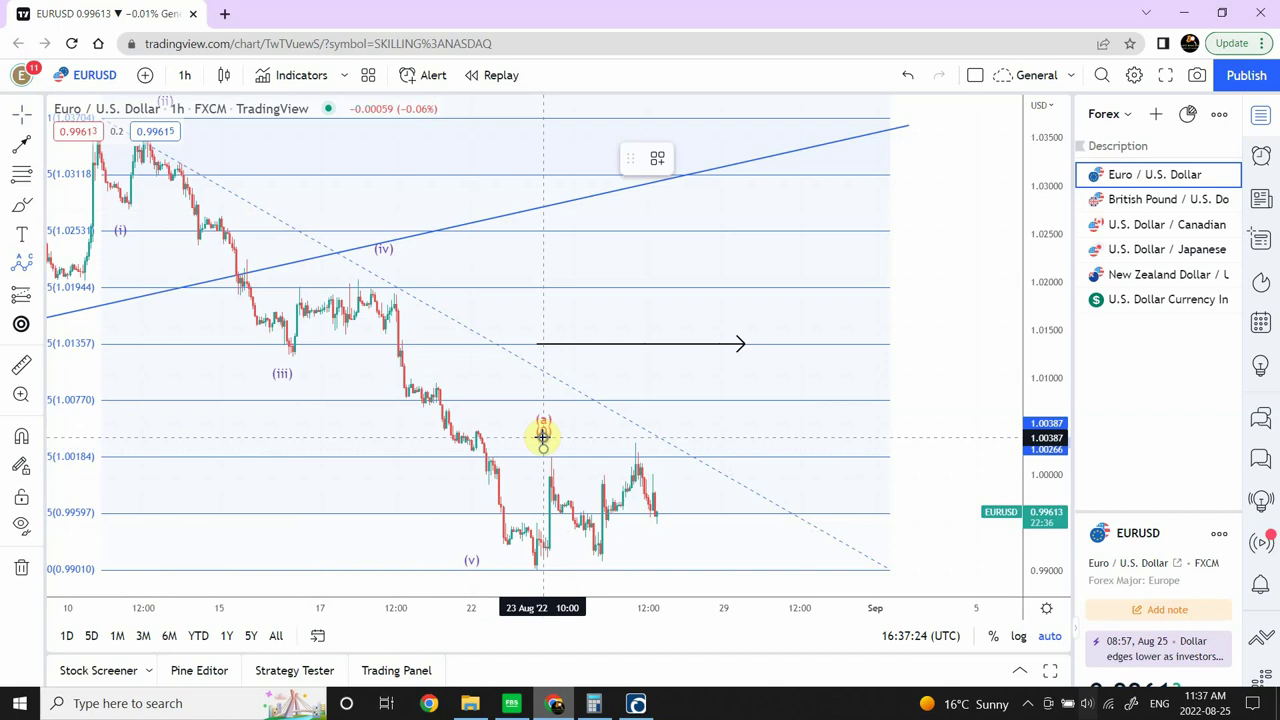
pyautogui.click(607, 563)
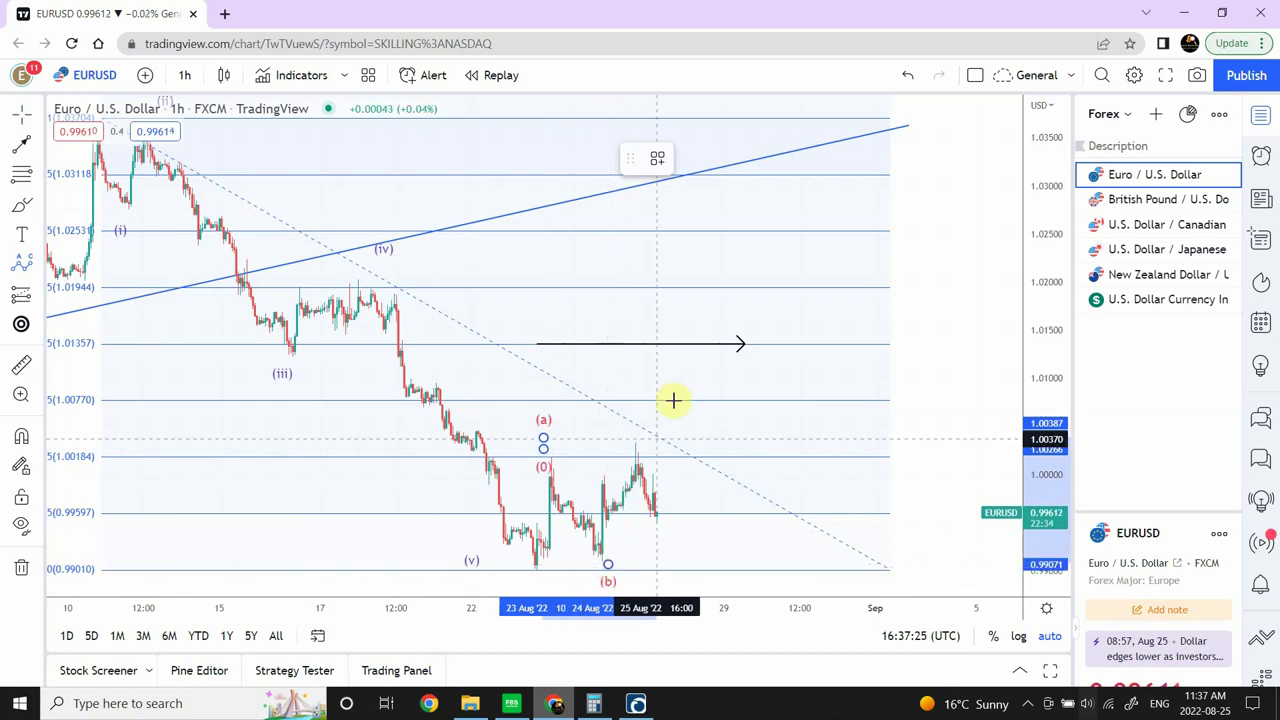
pyautogui.click(679, 347)
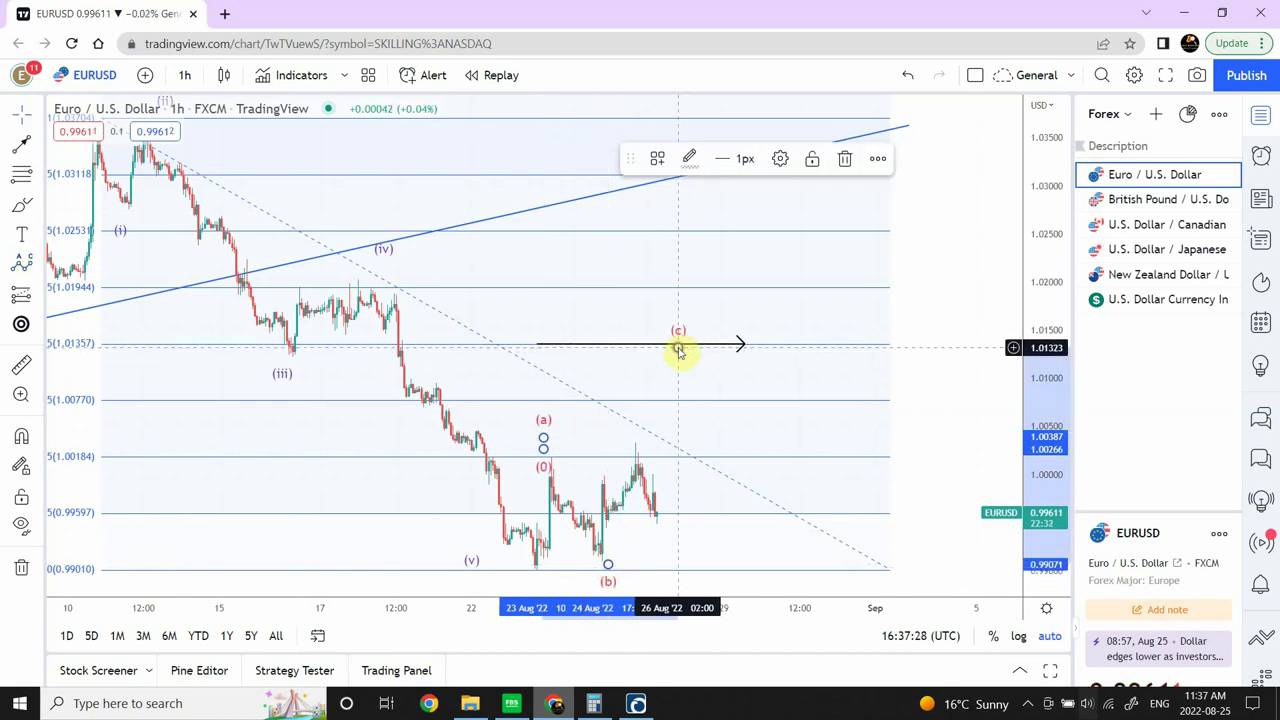
pyautogui.moveTo(543, 455); pyautogui.dragTo(524, 557)
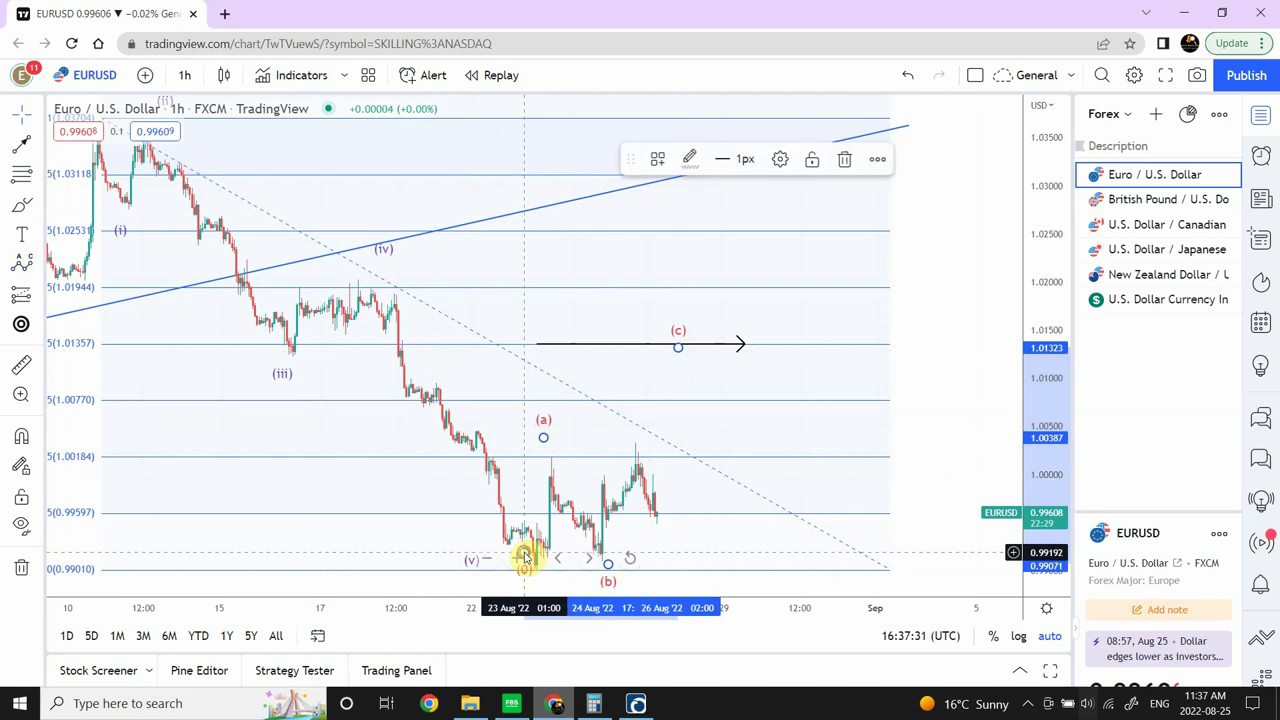
# Draw an Elliott Impulse Wave (12345) from 0.99071, placing (i) at 1.00023, (ii) at 0.99443, (iii) at 1.01019, (iv) at 1.00734 and (v) at 1.01331.
pyautogui.click(32, 262)
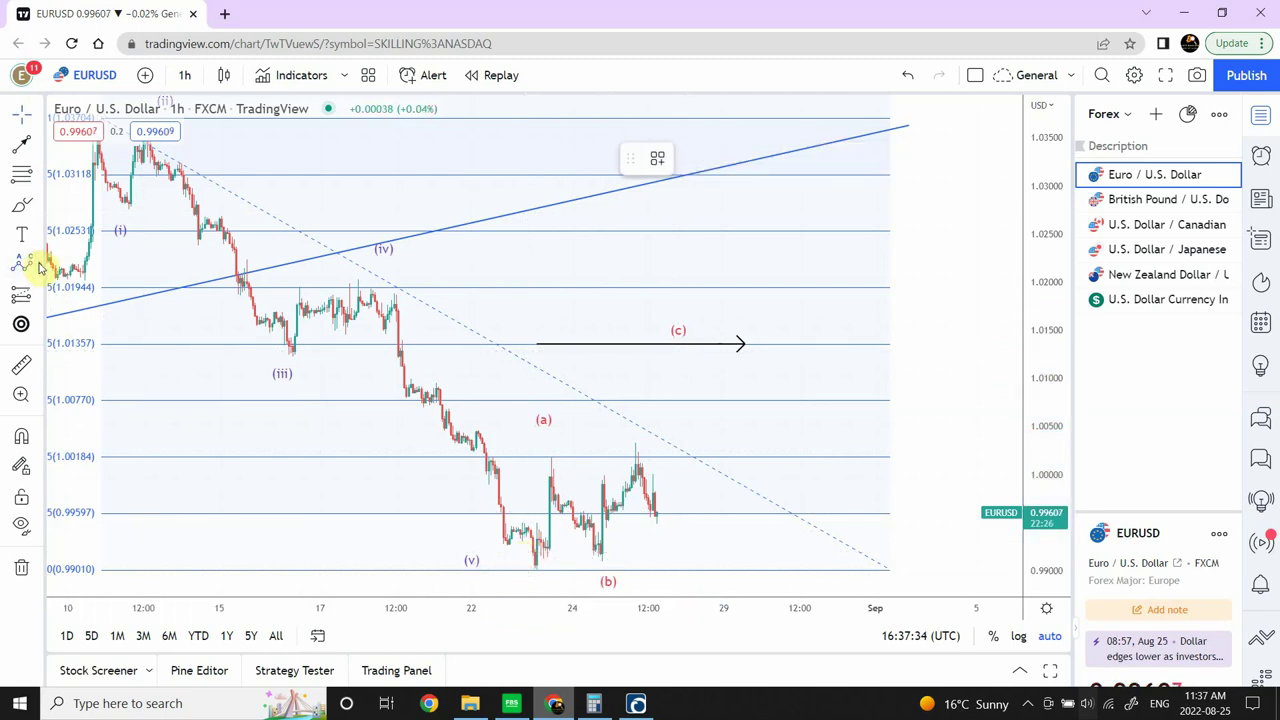
pyautogui.click(39, 266)
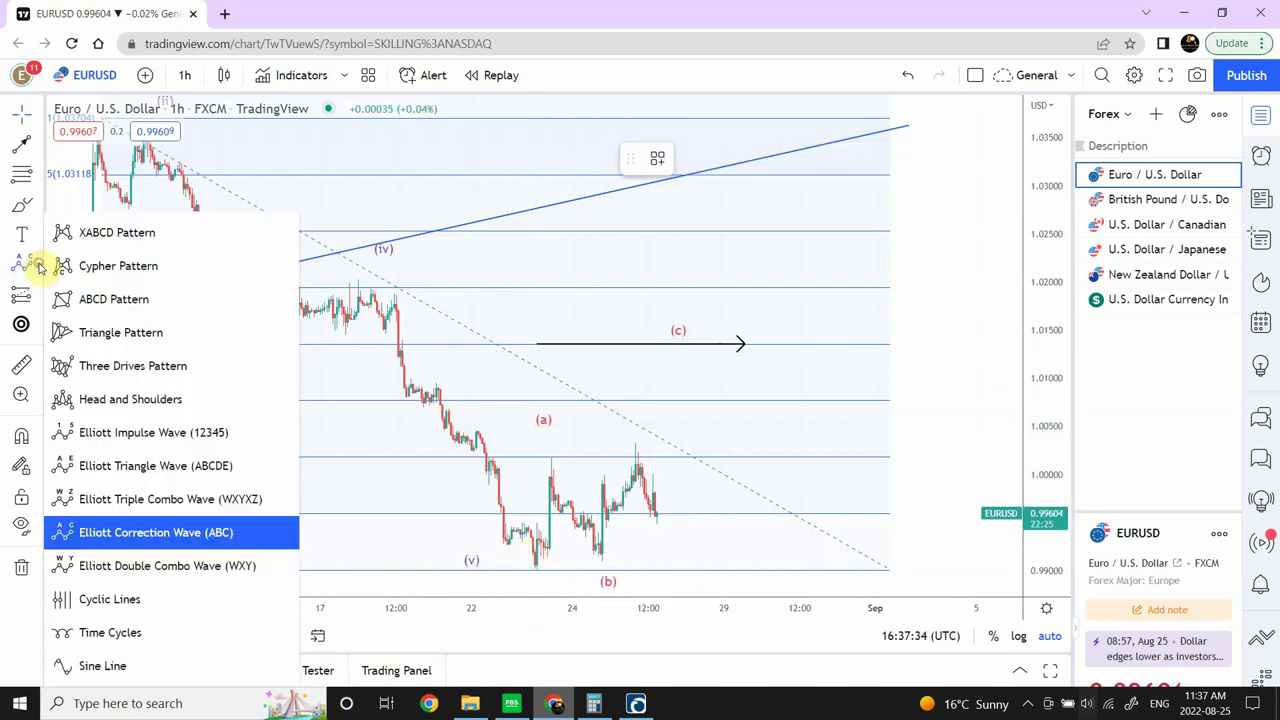
pyautogui.click(116, 434)
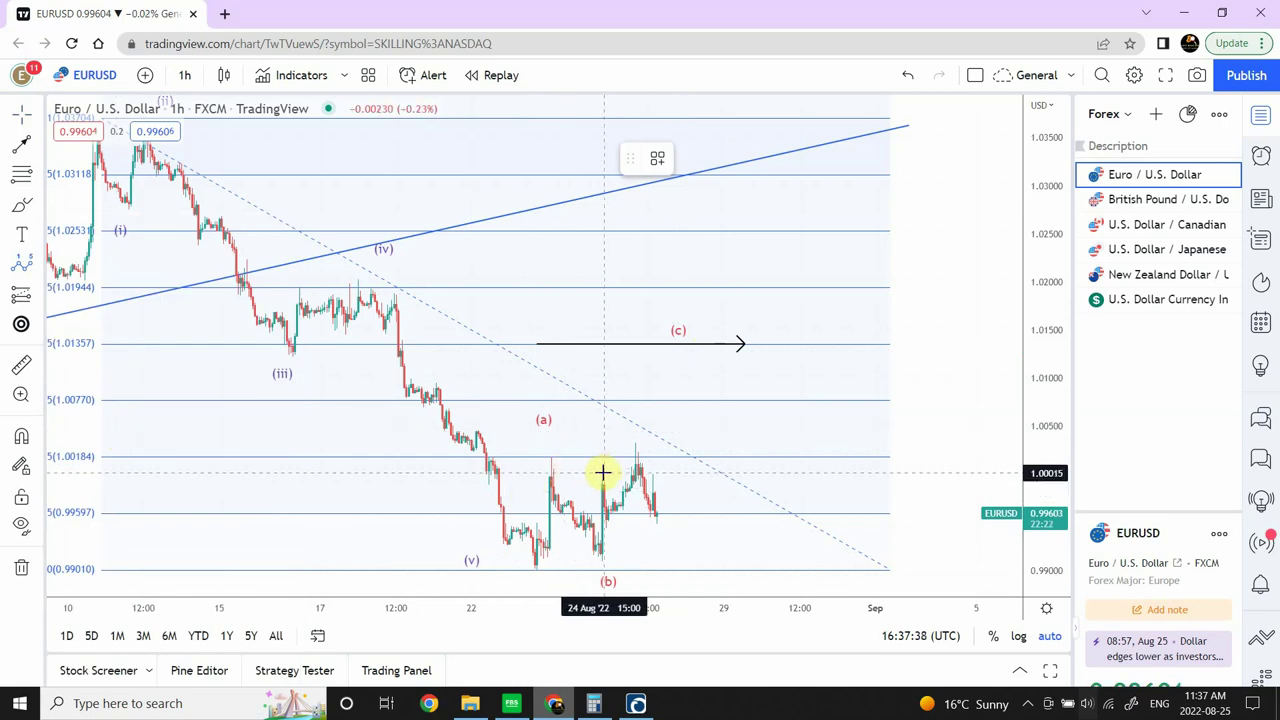
pyautogui.click(605, 563)
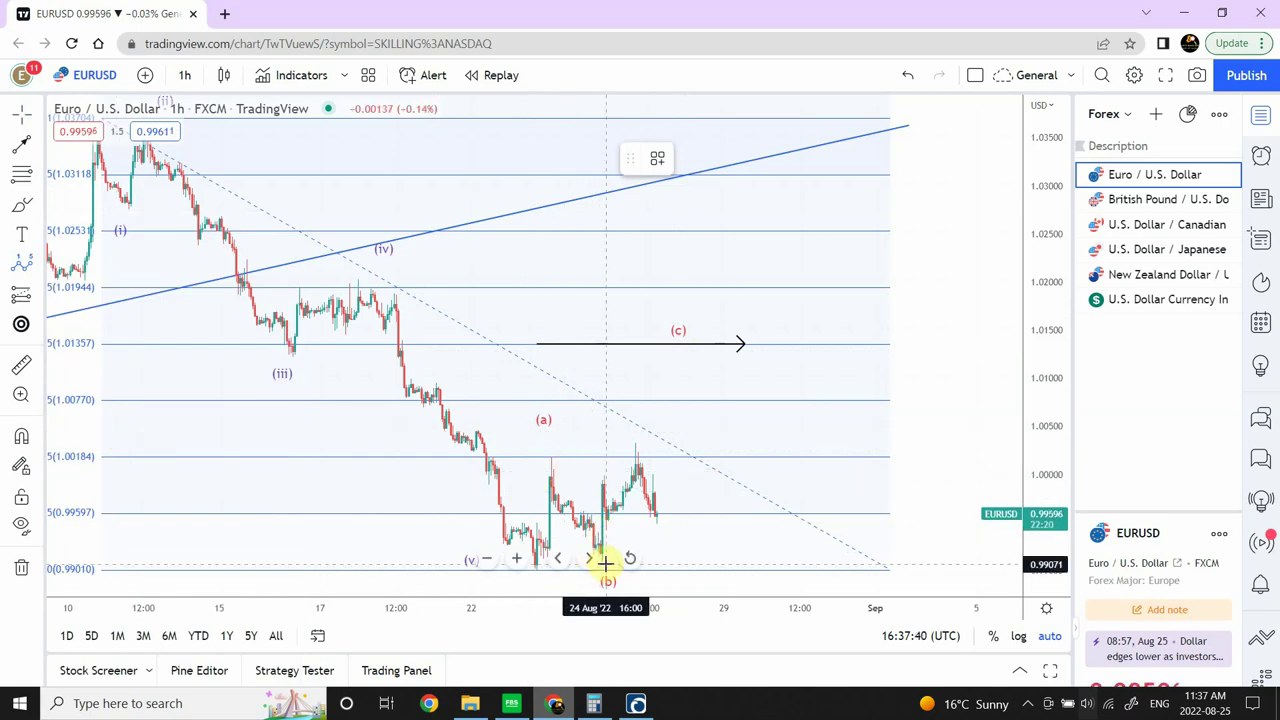
pyautogui.click(595, 472)
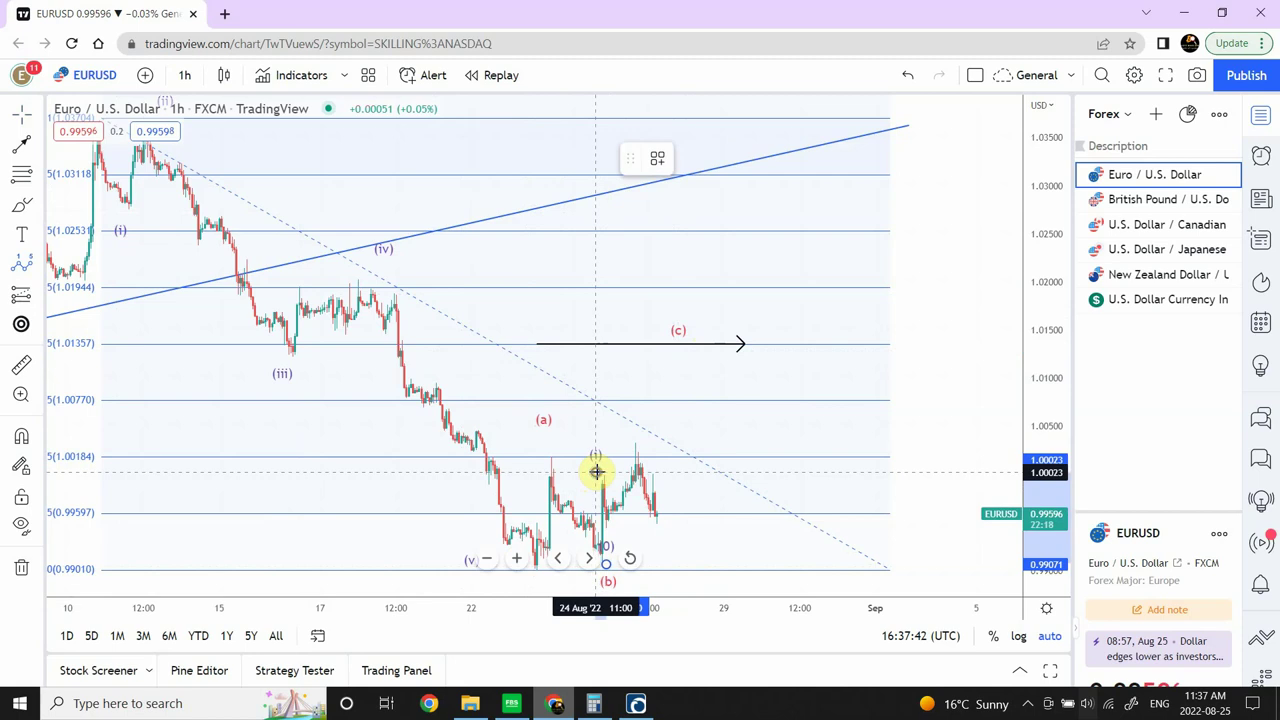
pyautogui.click(666, 527)
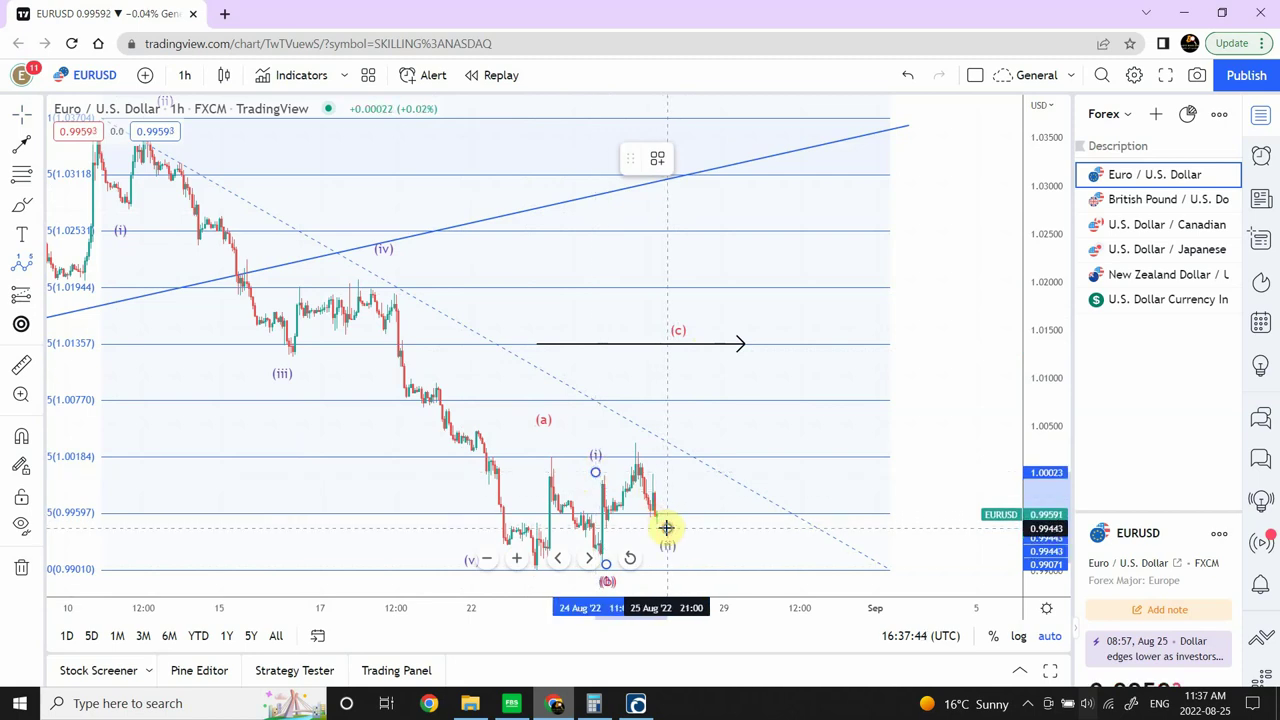
pyautogui.click(648, 377)
pyautogui.click(690, 403)
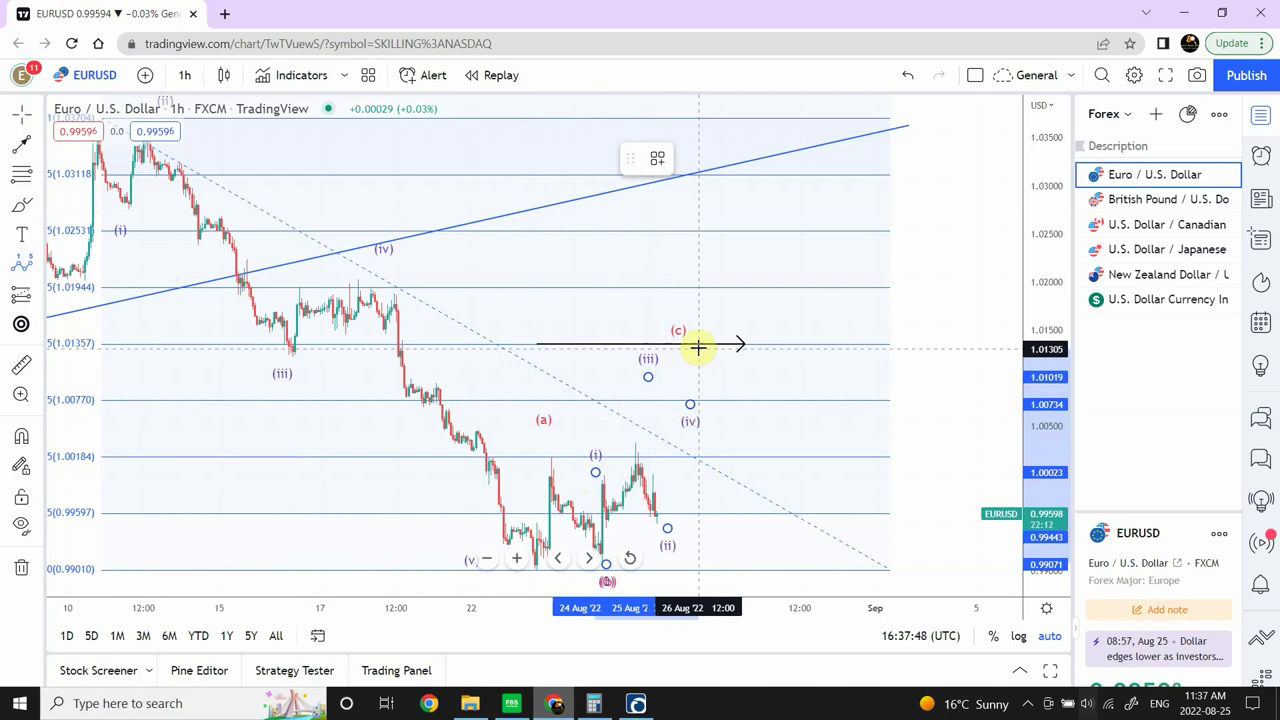
pyautogui.click(698, 345)
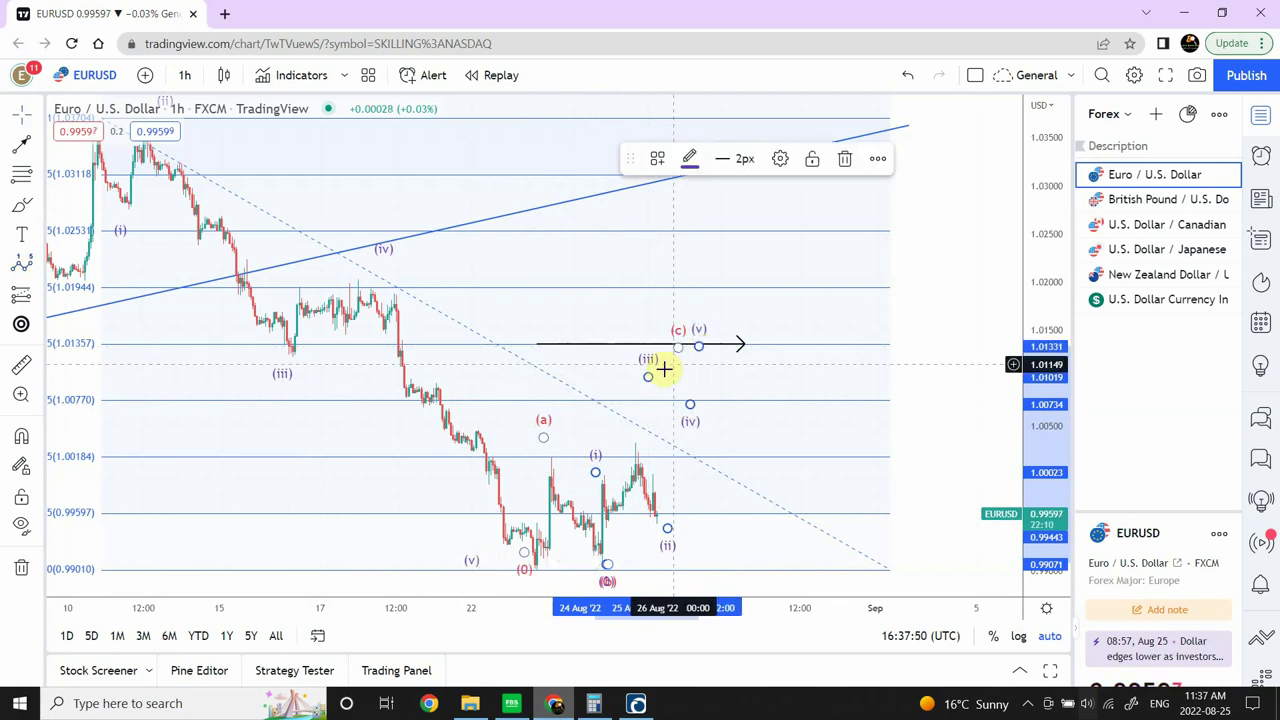
# Change the new impulse wave's degree to Subminuette and deselect the wave.
pyautogui.click(780, 163)
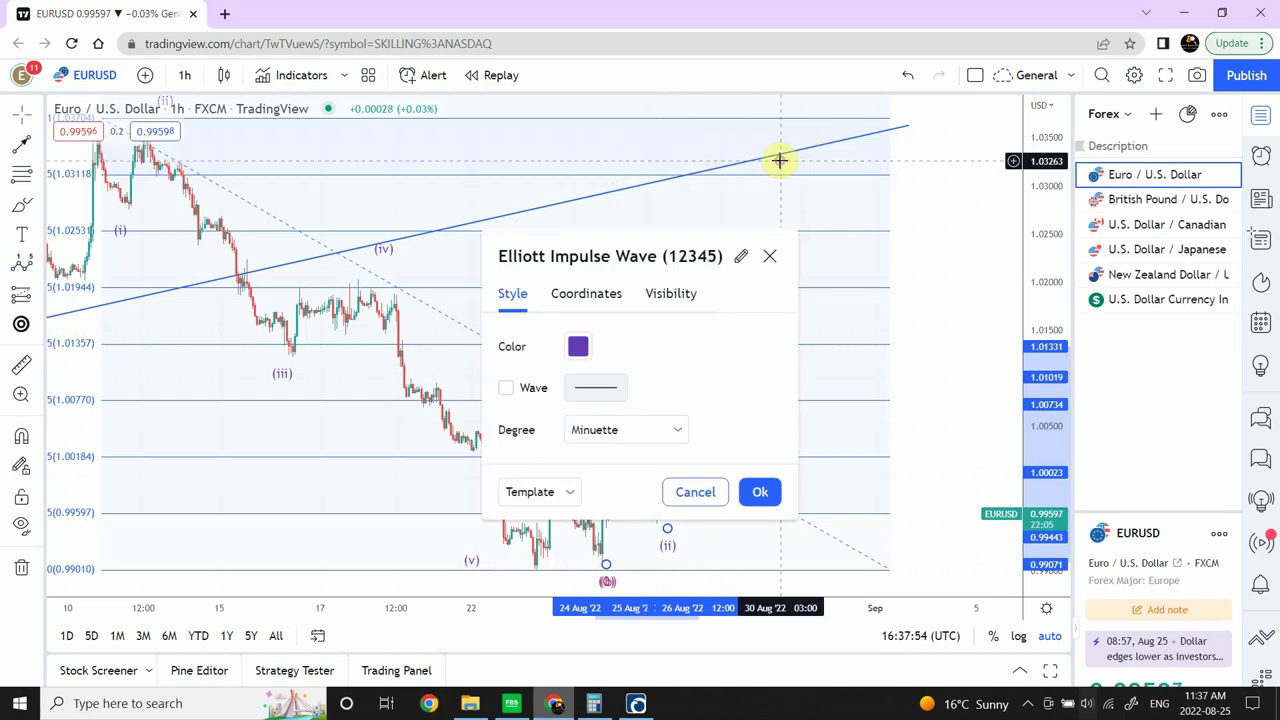
pyautogui.click(677, 430)
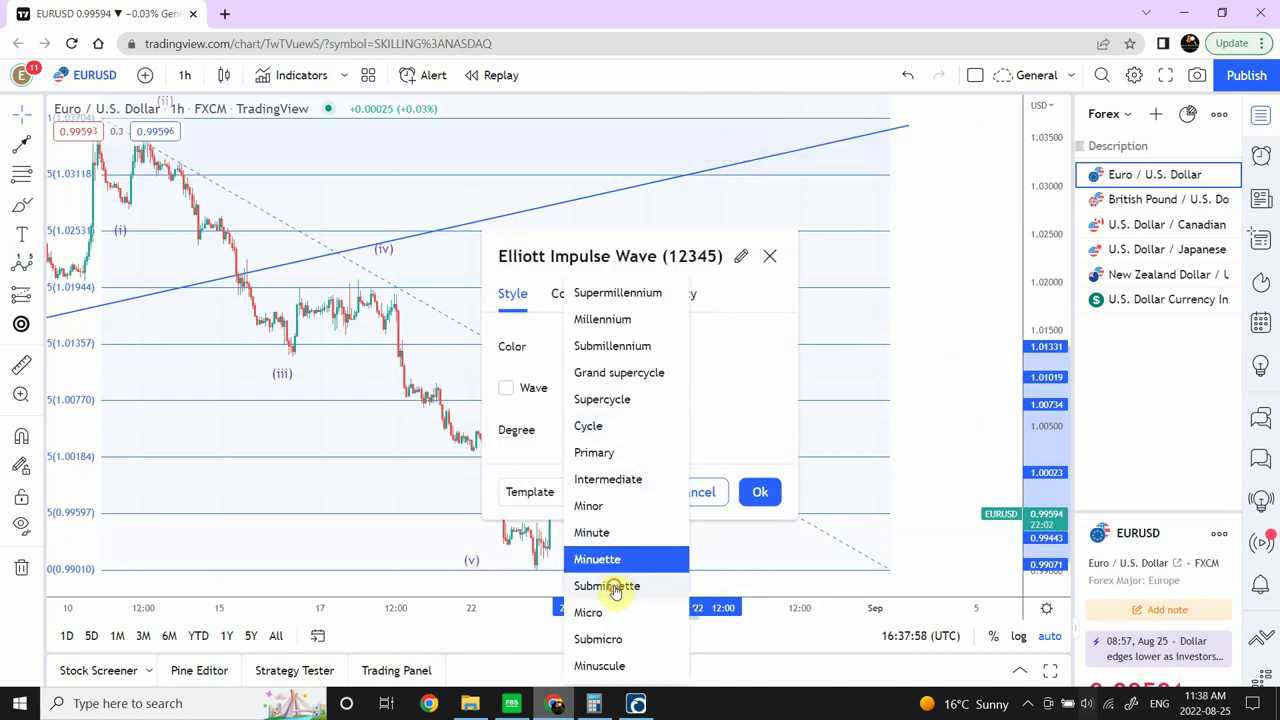
pyautogui.click(607, 586)
pyautogui.click(758, 491)
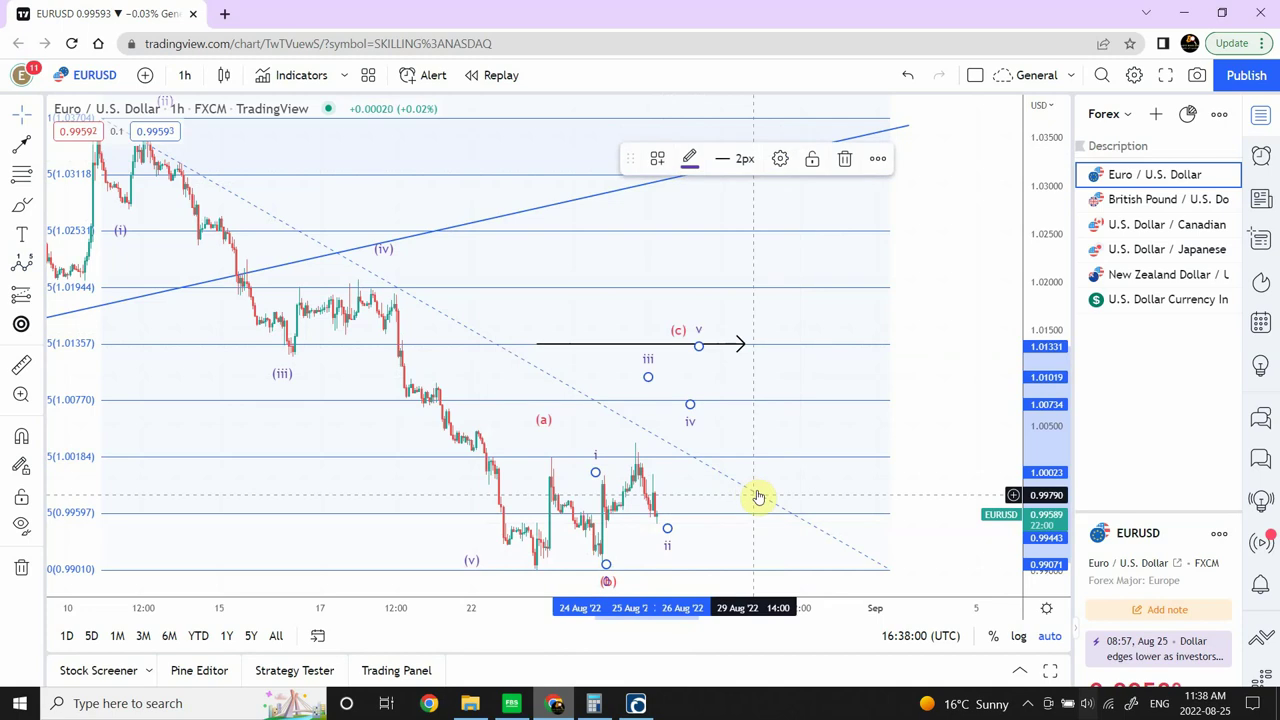
pyautogui.click(953, 366)
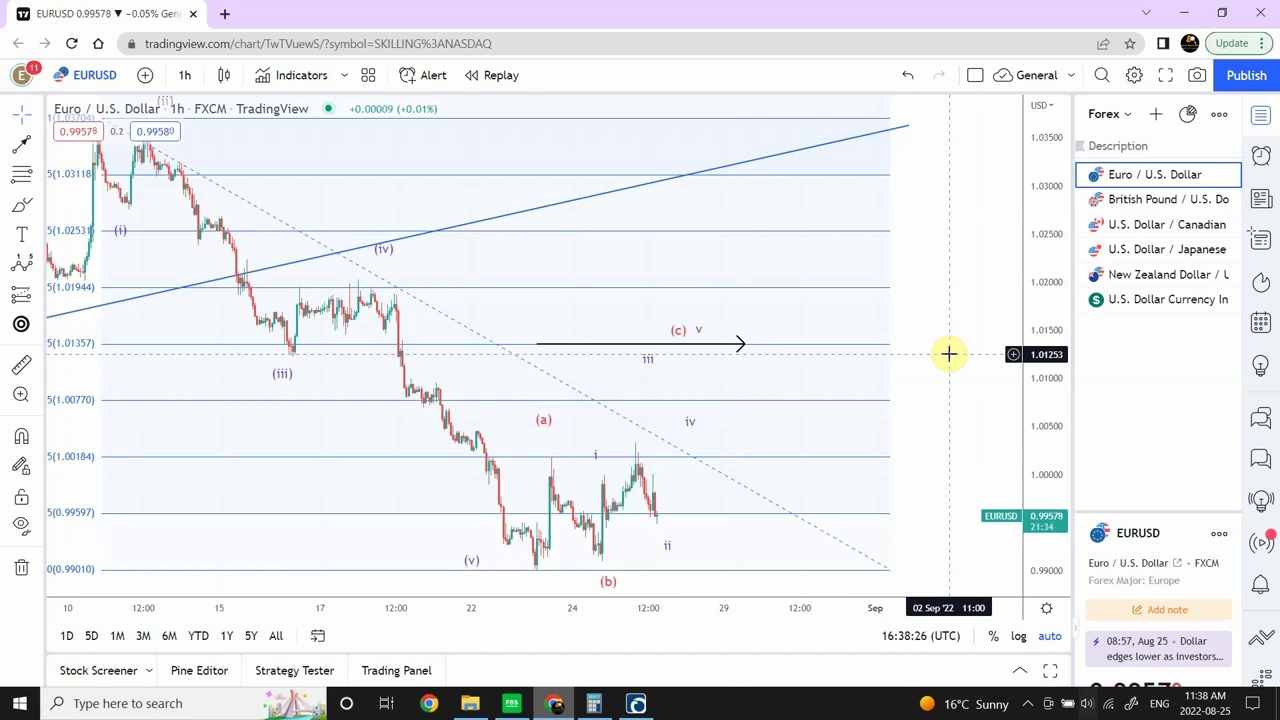
# Switch to the GBPUSD chart and draw a Fibonacci retracement from the 10 Aug high at 1.22757 down to 1.17172, extending it to 26 Aug.
pyautogui.click(1137, 205)
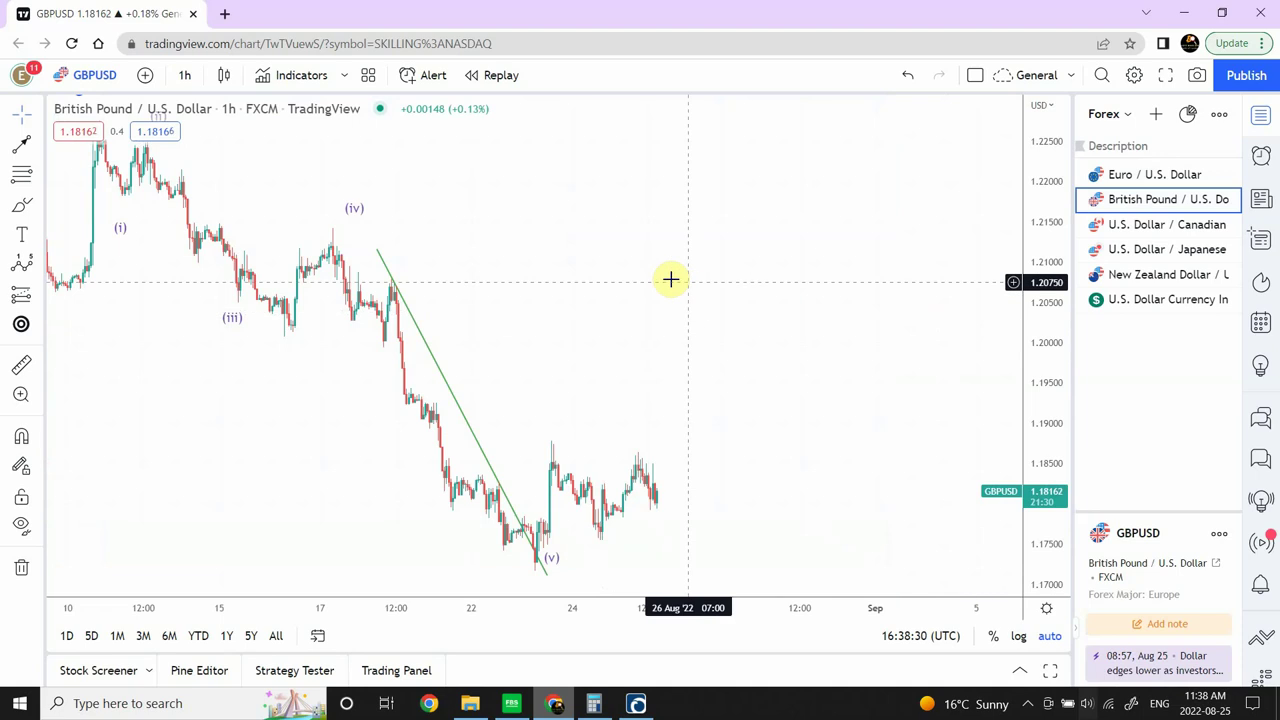
pyautogui.moveTo(580, 223); pyautogui.dragTo(829, 284)
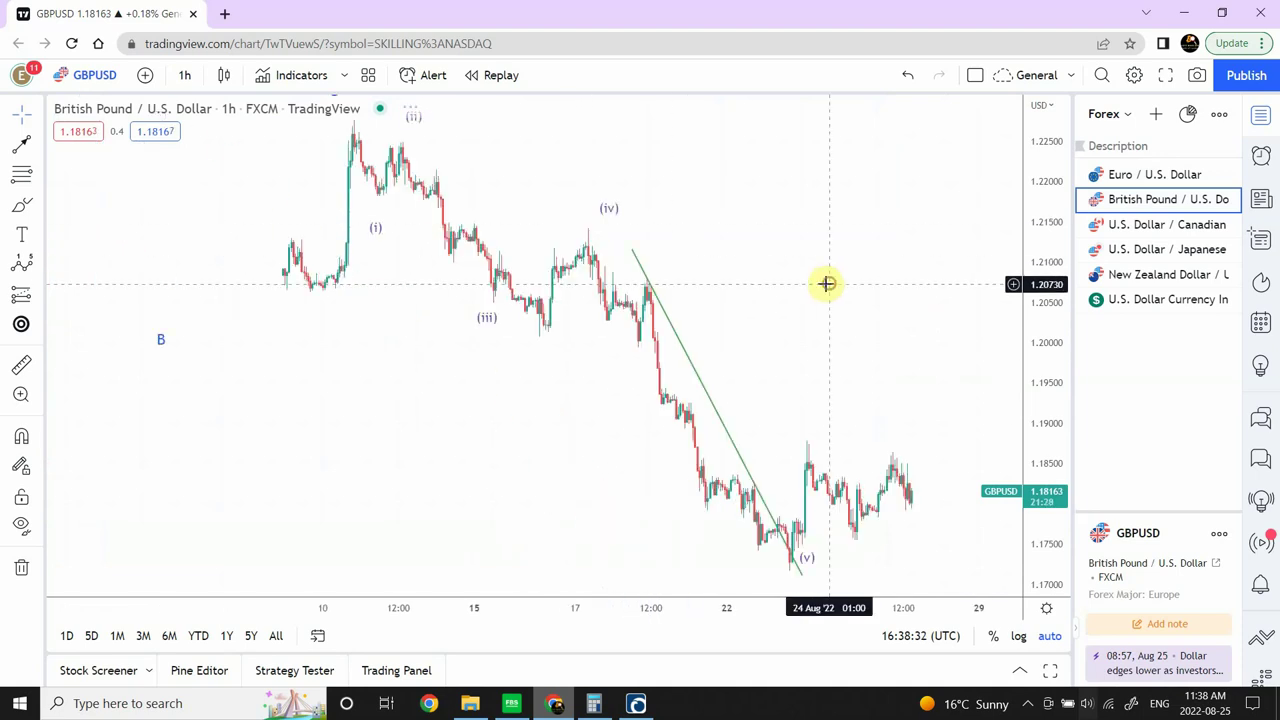
pyautogui.click(22, 175)
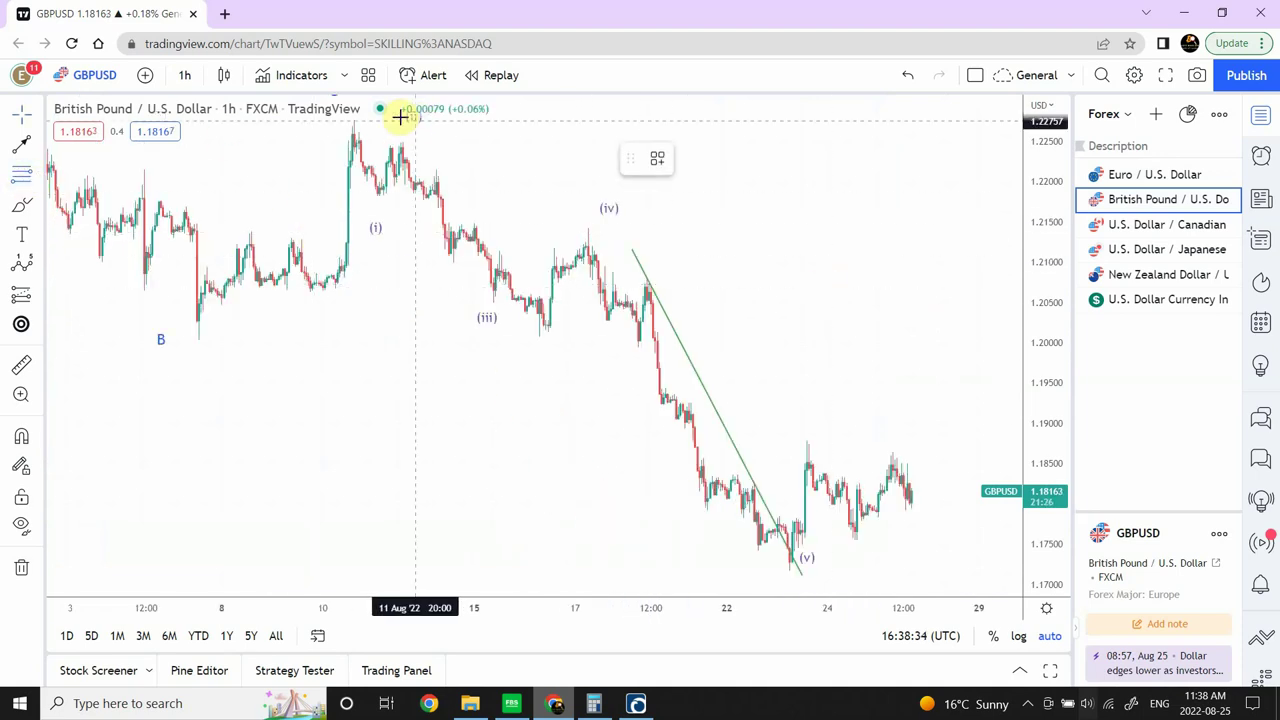
pyautogui.click(354, 120)
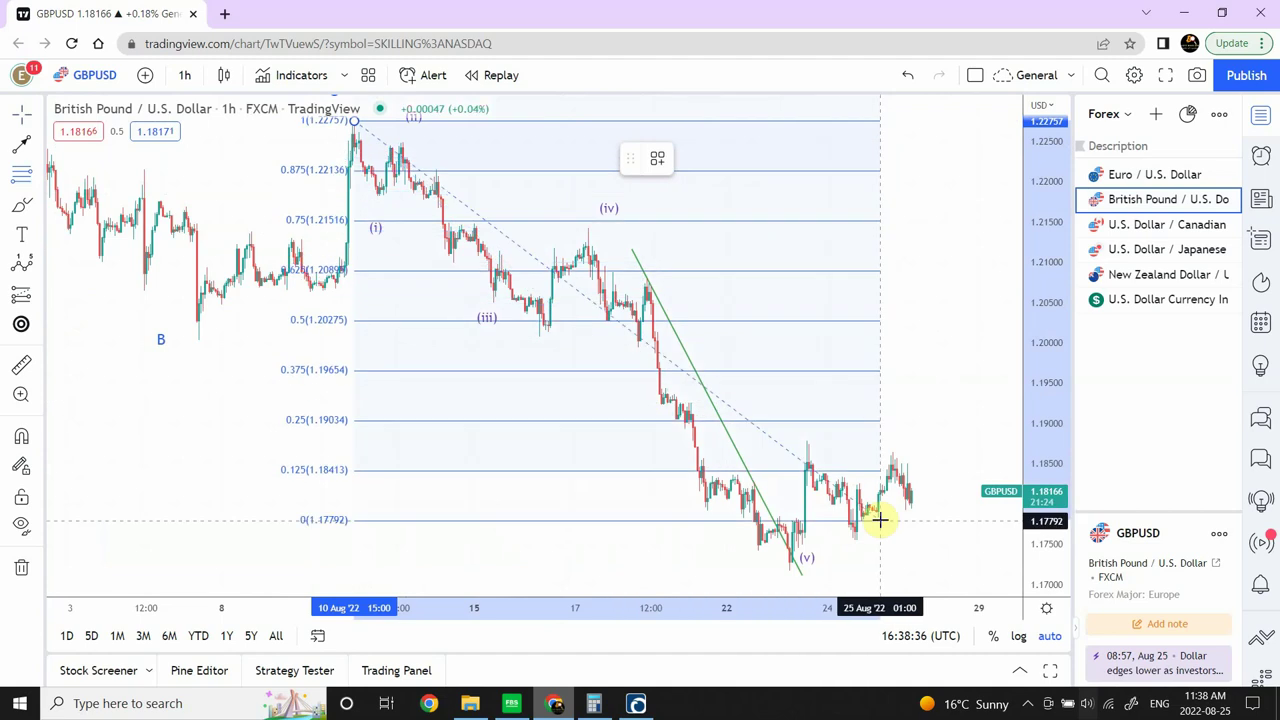
pyautogui.click(956, 570)
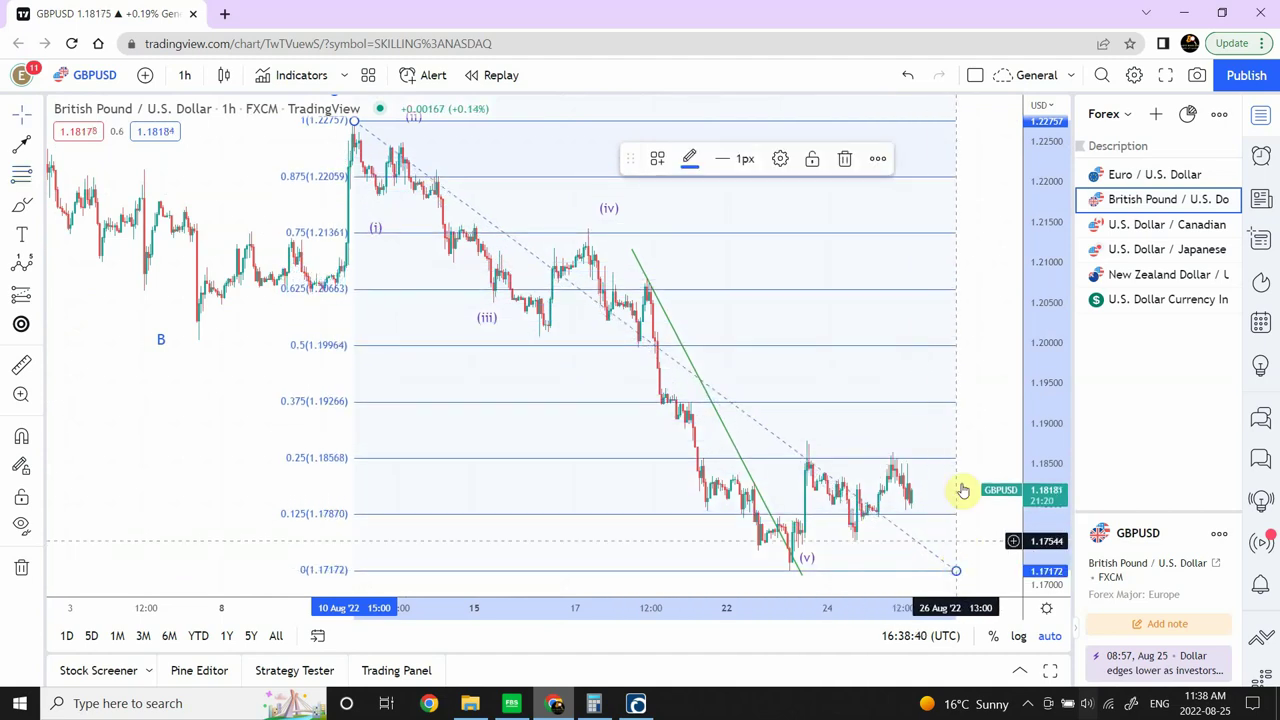
pyautogui.click(971, 437)
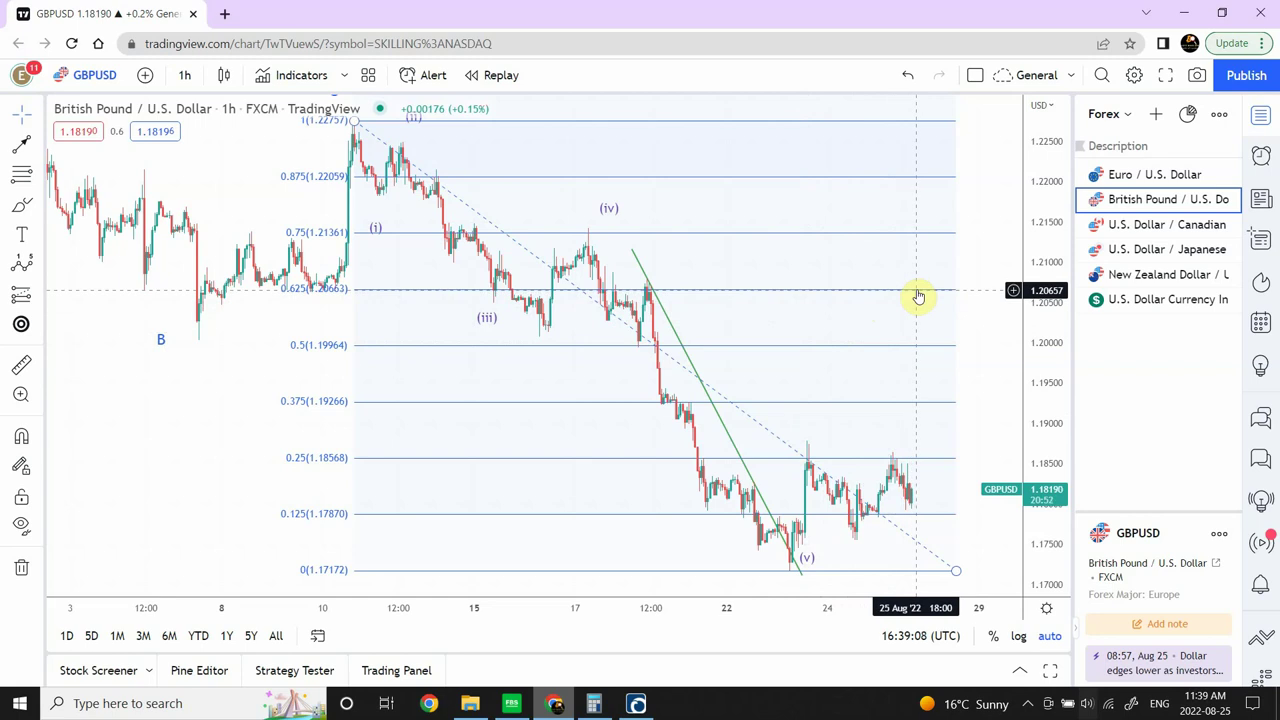
# Draw a second Fibonacci retracement on GBPUSD from 1.20647 on 22 Aug down to 1.17172 on 29 Aug.
pyautogui.click(20, 176)
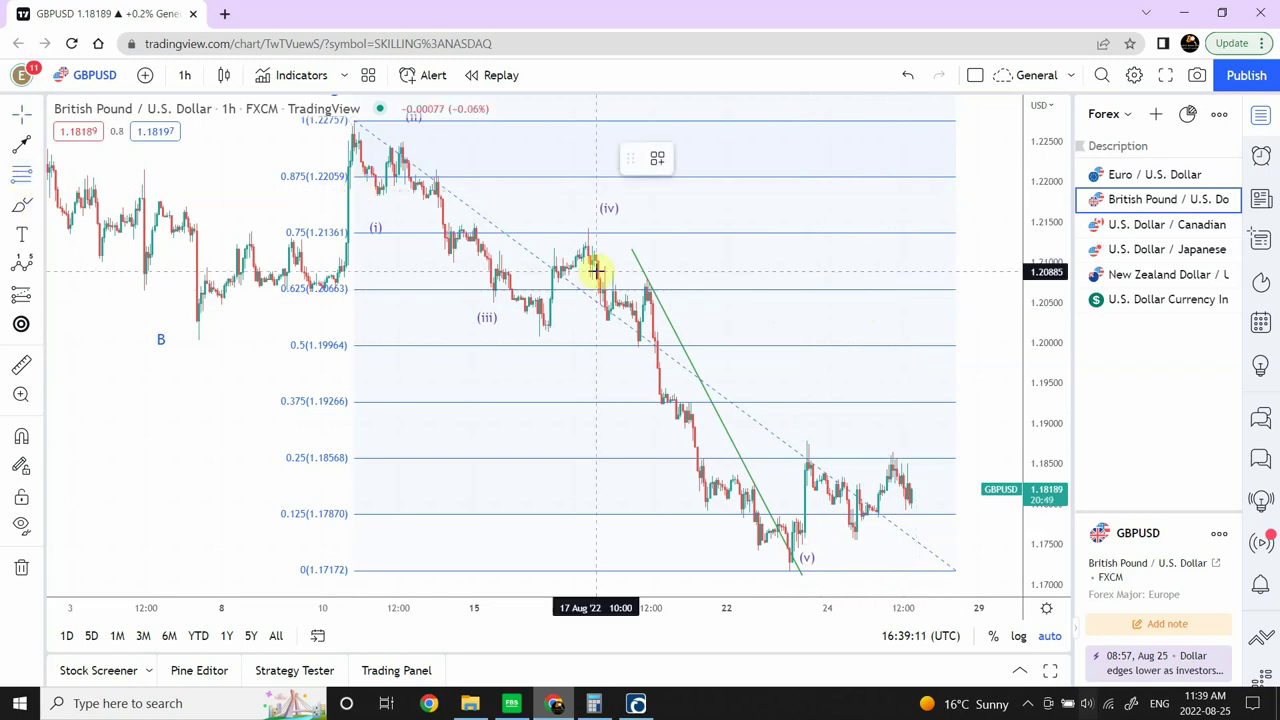
pyautogui.click(752, 290)
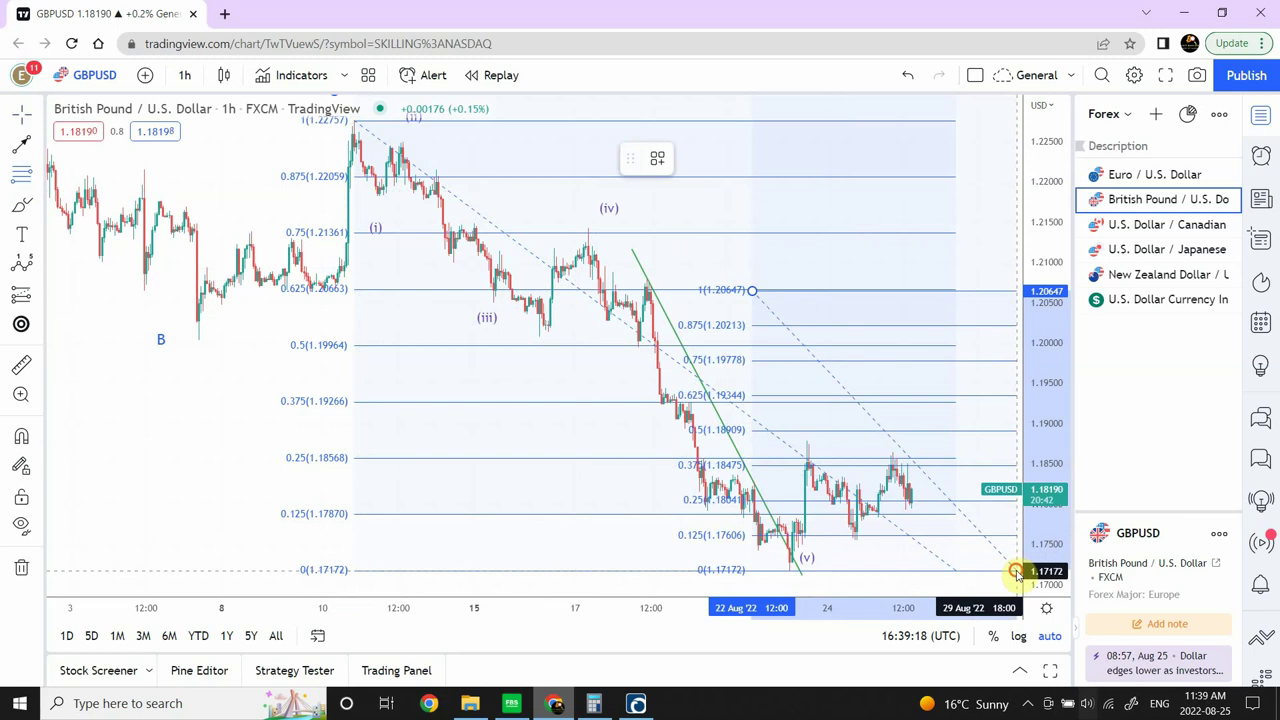
pyautogui.click(1016, 571)
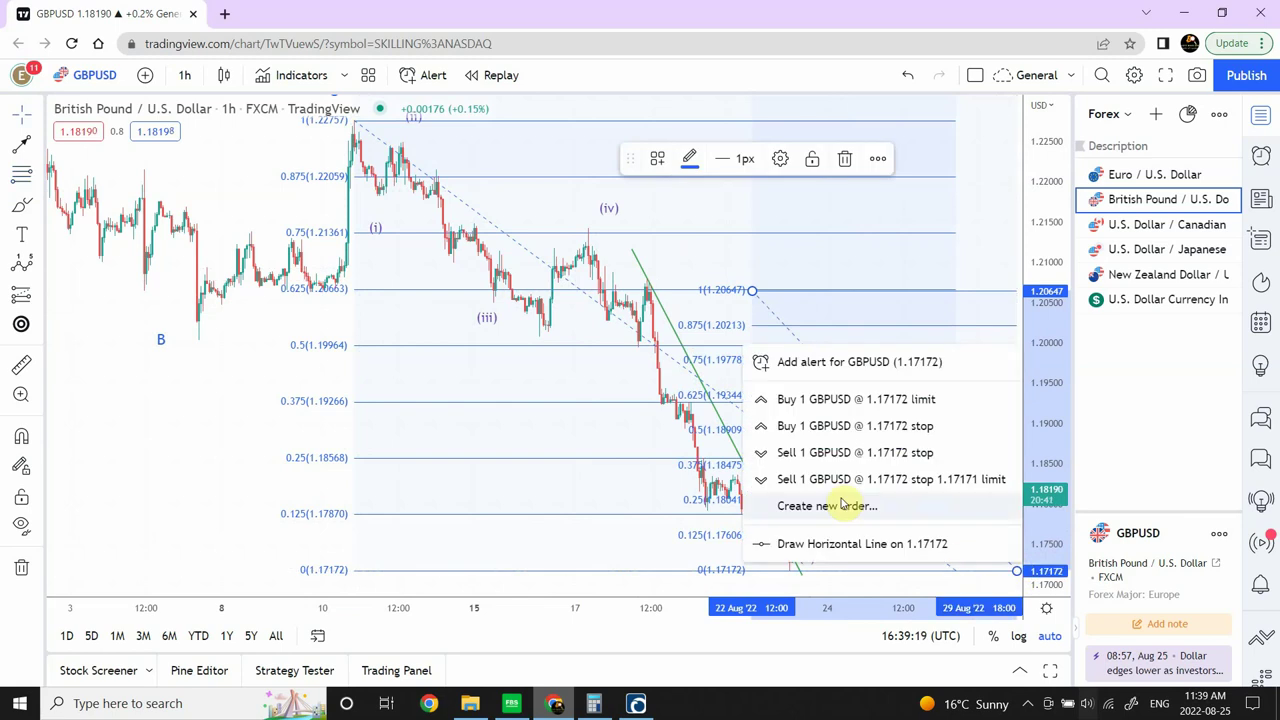
pyautogui.click(618, 534)
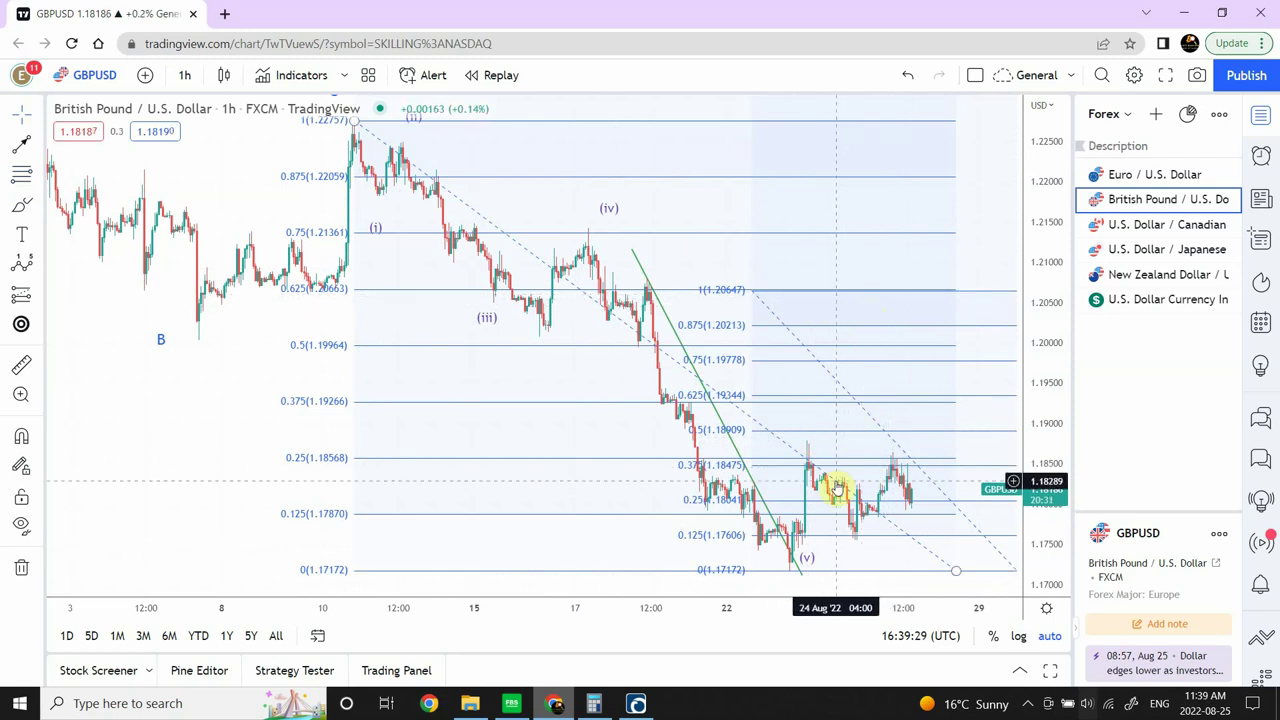
# Try the second retracement shifted up to 1.19199–1.22674 and back at 1.17172–1.20647, and delete it.
pyautogui.click(869, 416)
pyautogui.moveTo(869, 416); pyautogui.dragTo(926, 249)
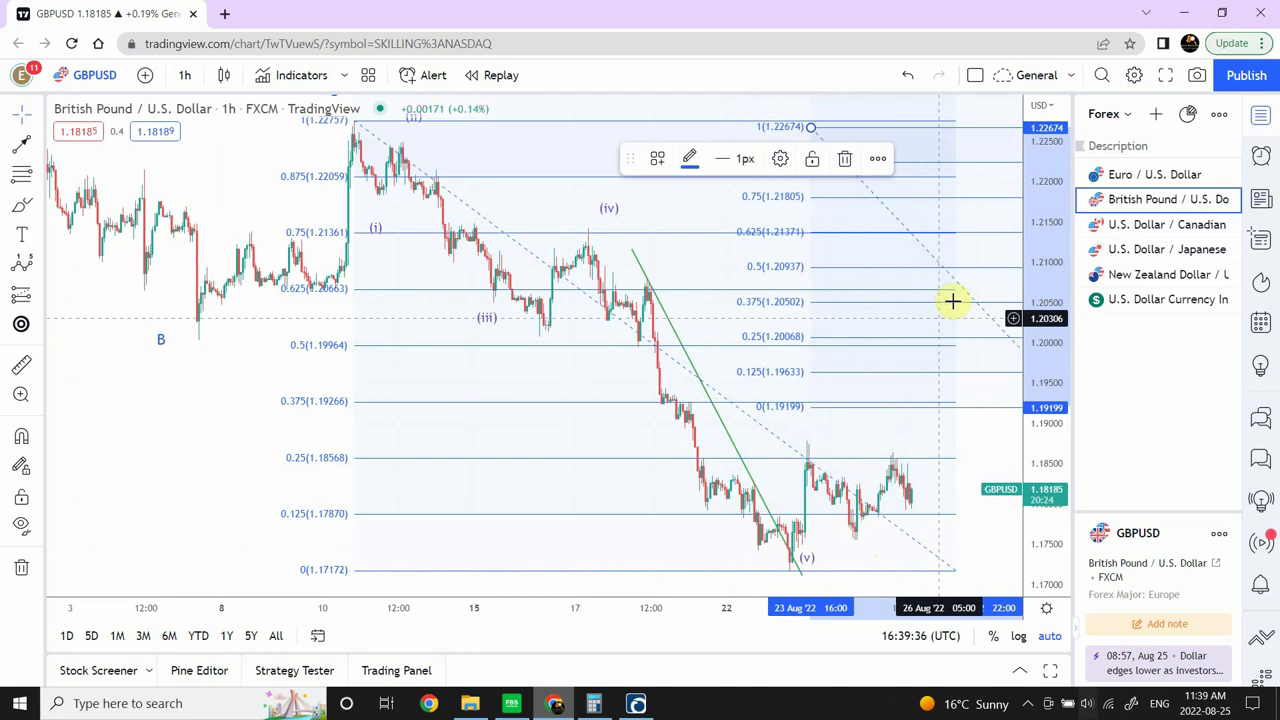
pyautogui.moveTo(948, 279); pyautogui.dragTo(908, 435)
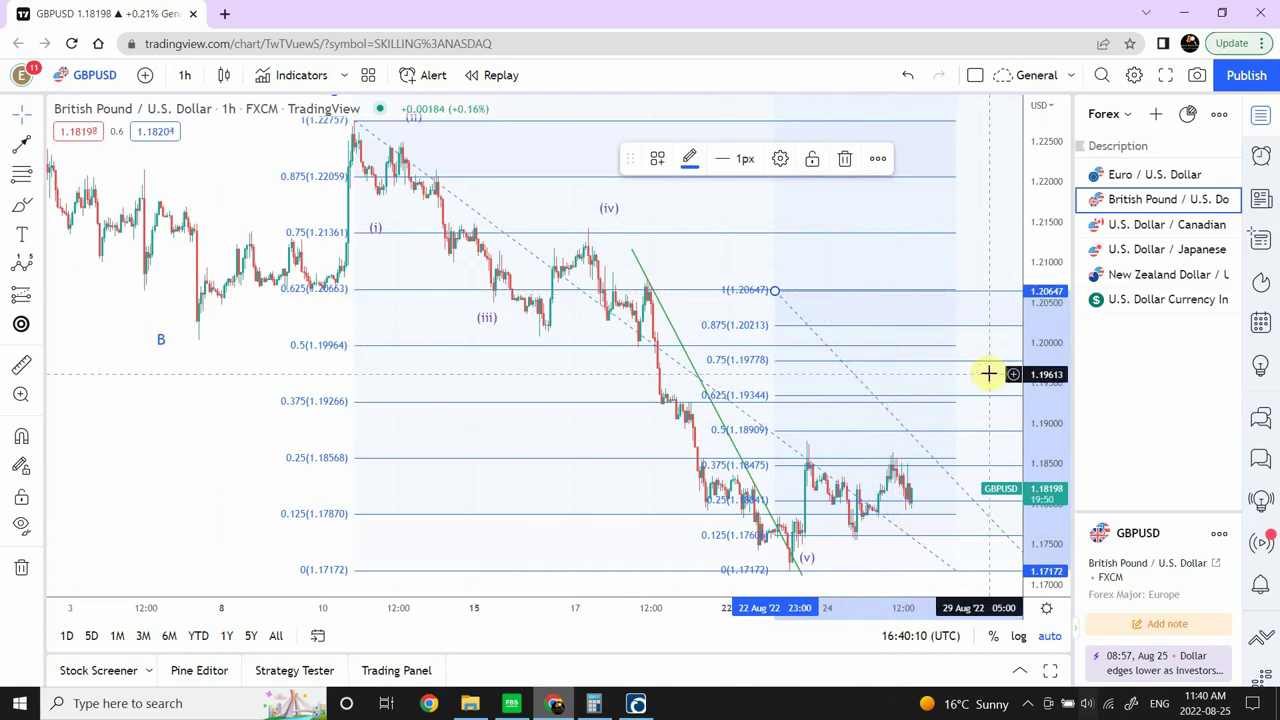
pyautogui.press('Delete')
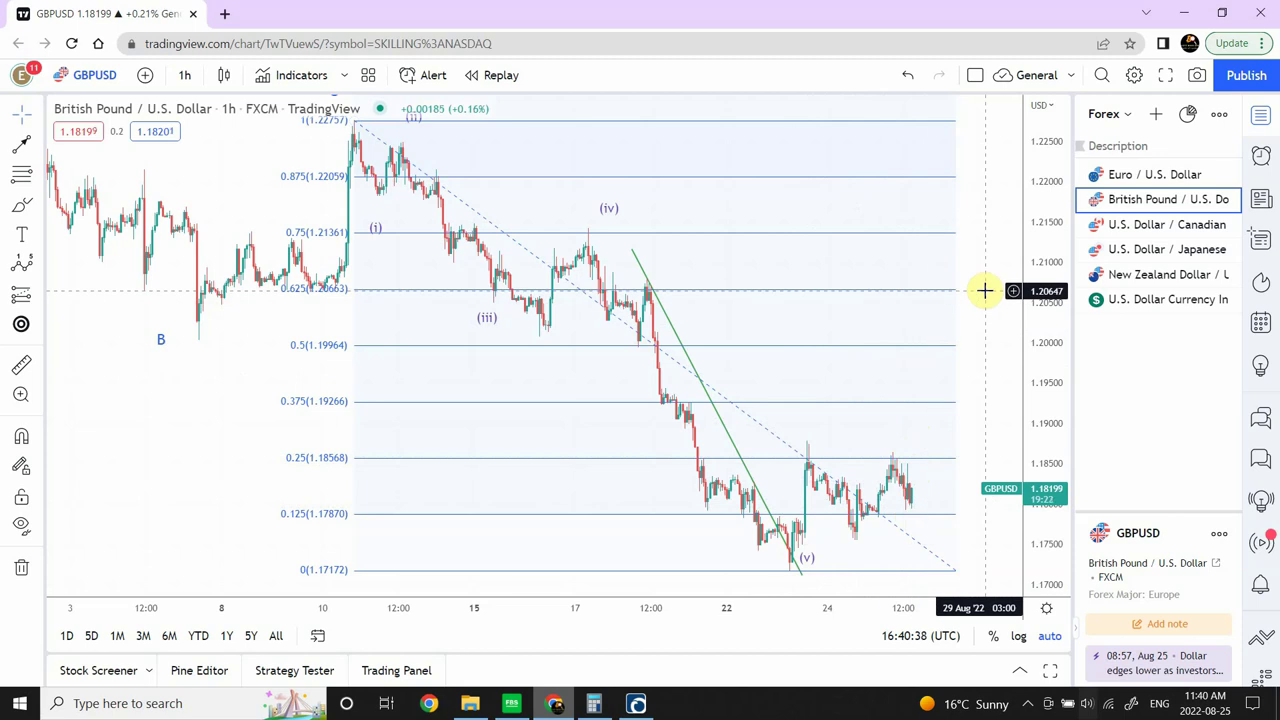
# Mark the 0.625 level on GBPUSD with a near-horizontal arrow at about 1.2065 from 23 Aug to 26 Aug.
pyautogui.click(20, 146)
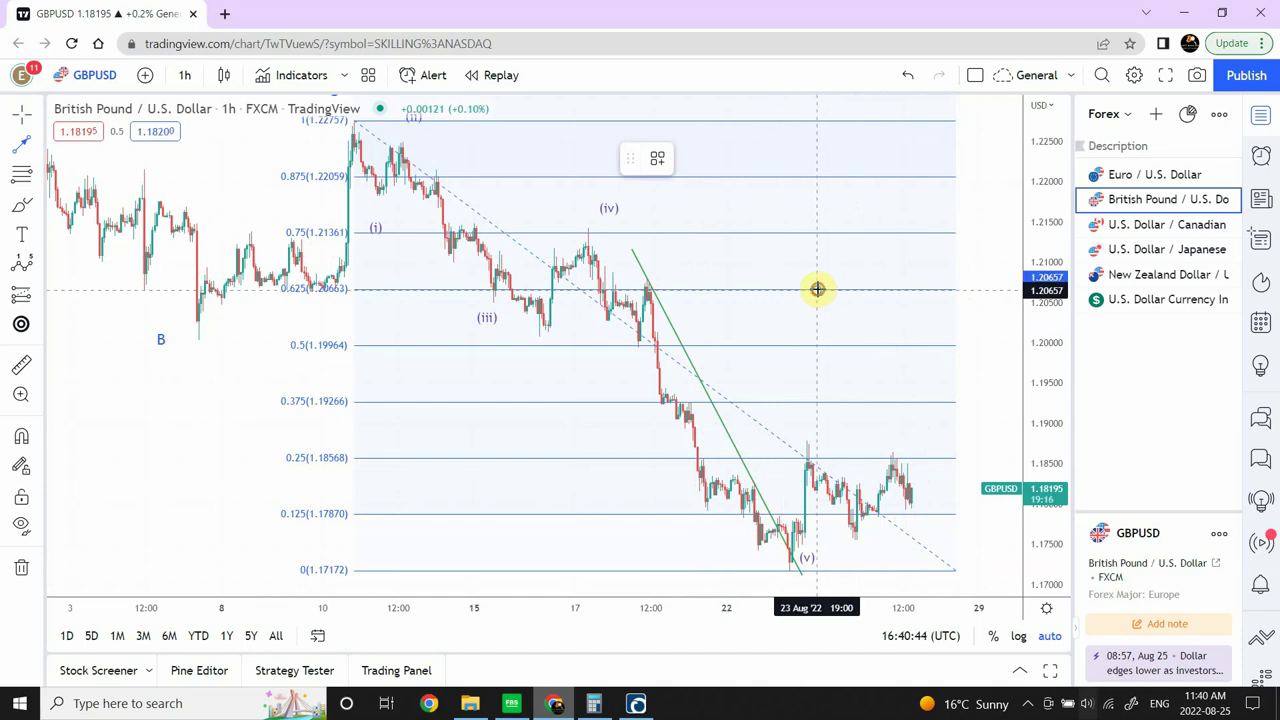
pyautogui.moveTo(817, 289); pyautogui.dragTo(949, 292)
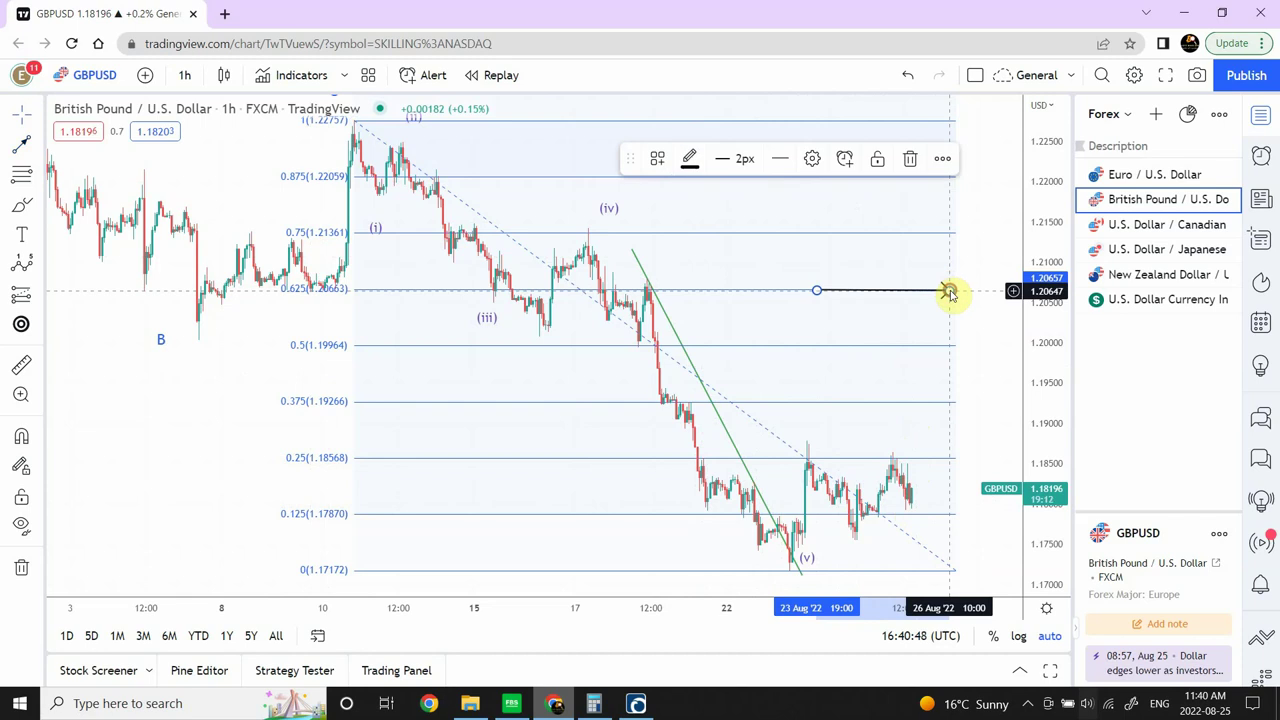
pyautogui.click(978, 254)
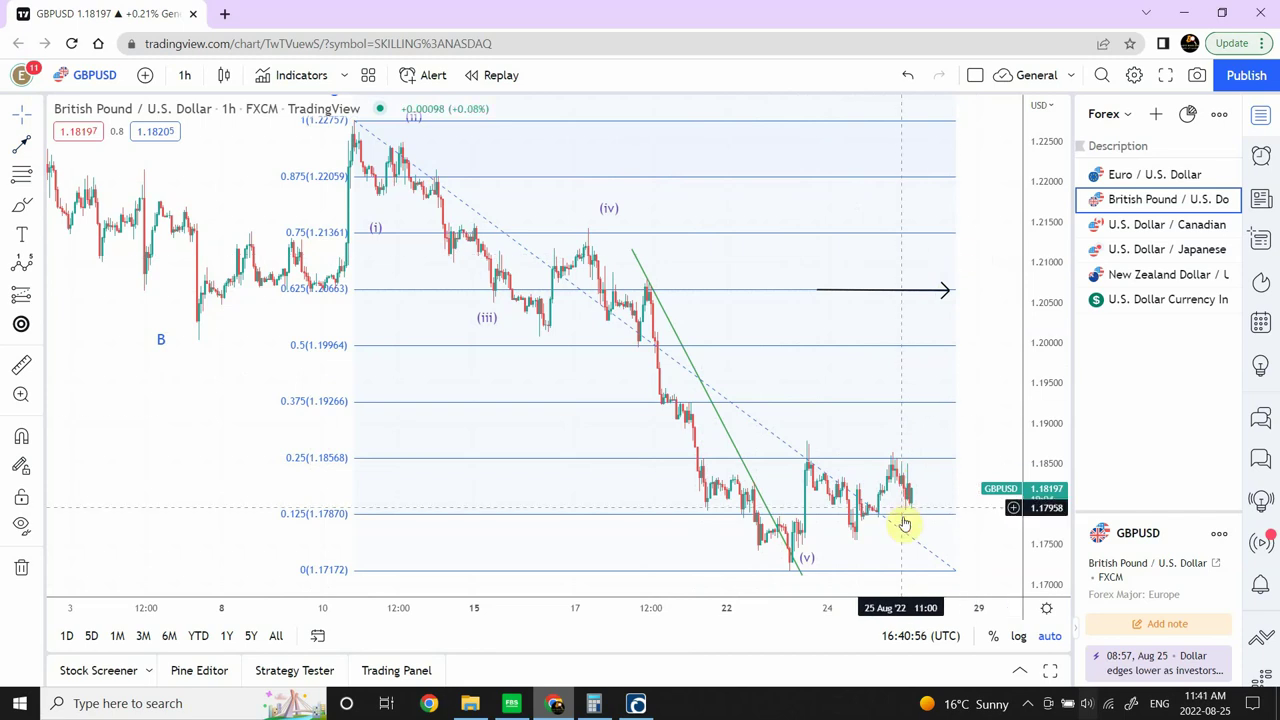
pyautogui.click(930, 291)
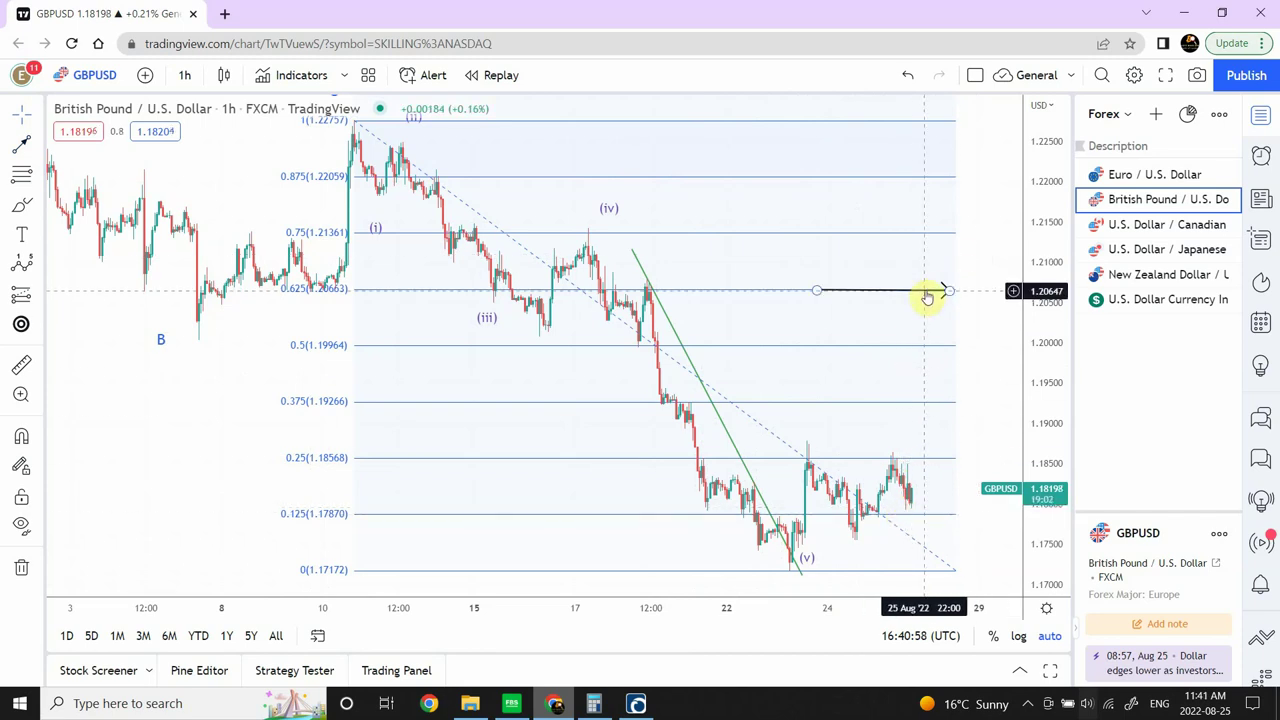
pyautogui.click(940, 396)
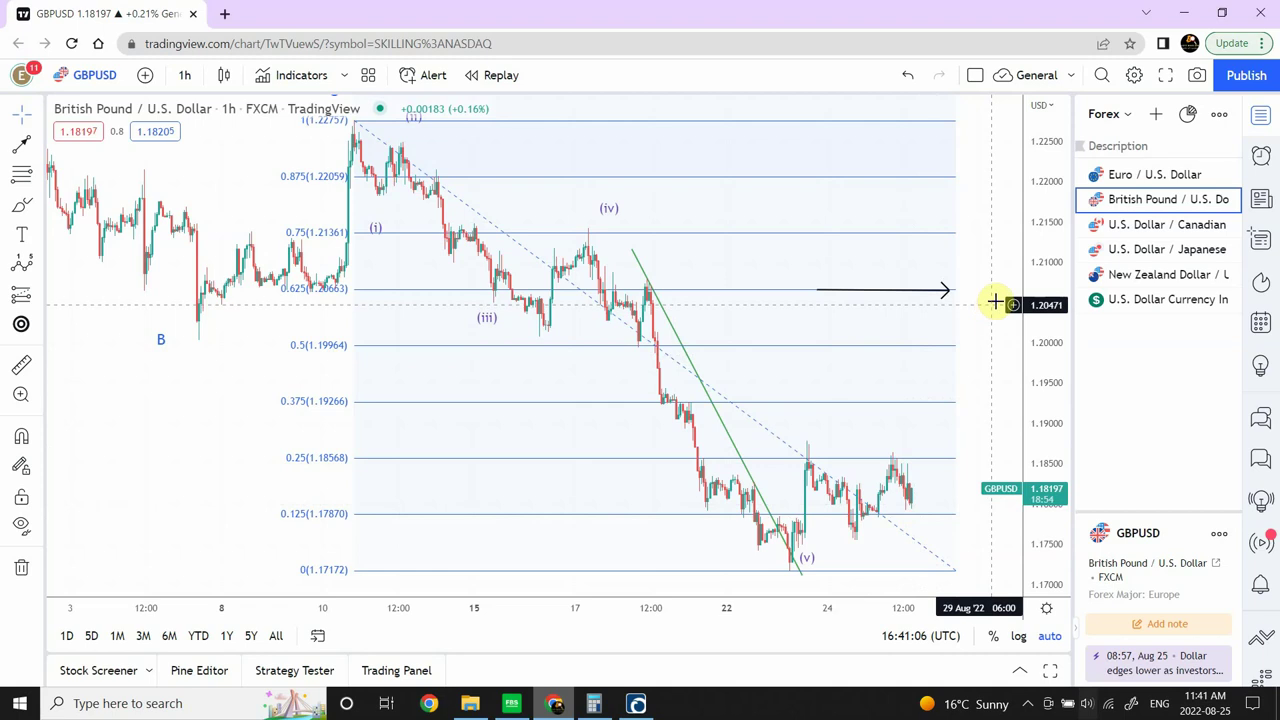
# Switch to the USDCAD chart and draw a Fibonacci retracement from the 11 Aug low at 1.27265 up to 1.30613, extending it to 29 Aug.
pyautogui.click(1148, 229)
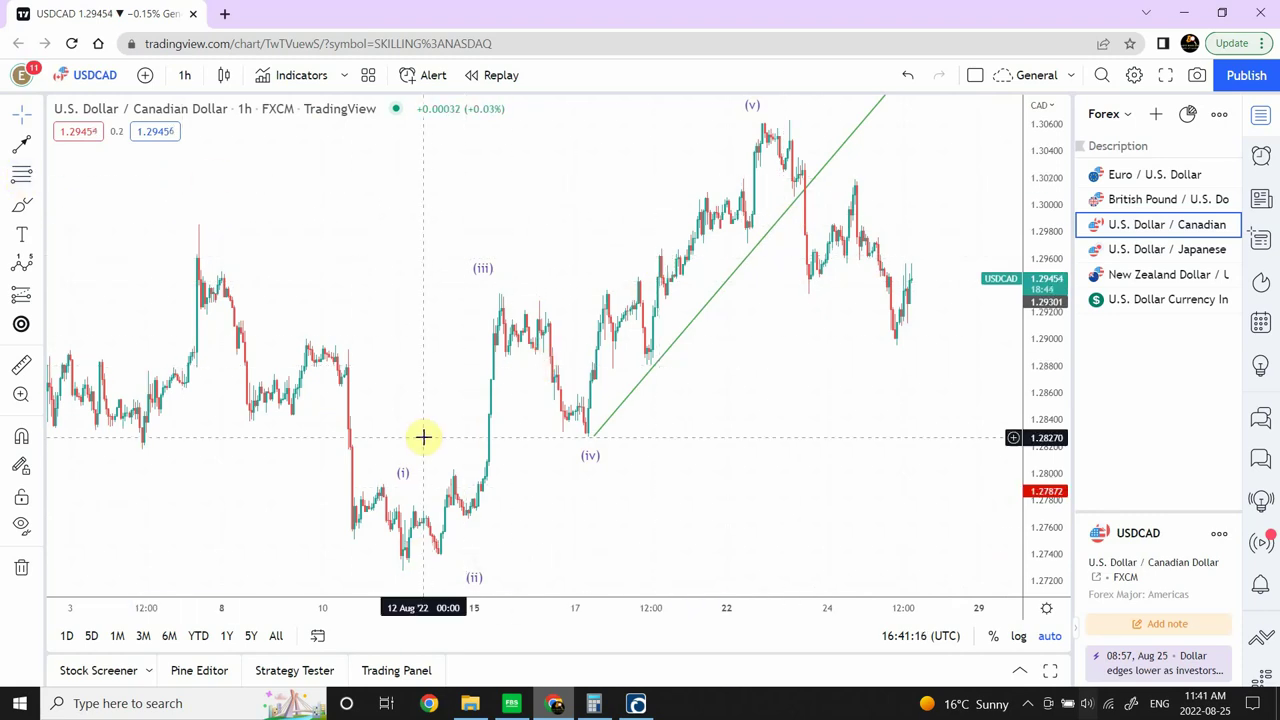
pyautogui.moveTo(404, 578); pyautogui.dragTo(354, 443)
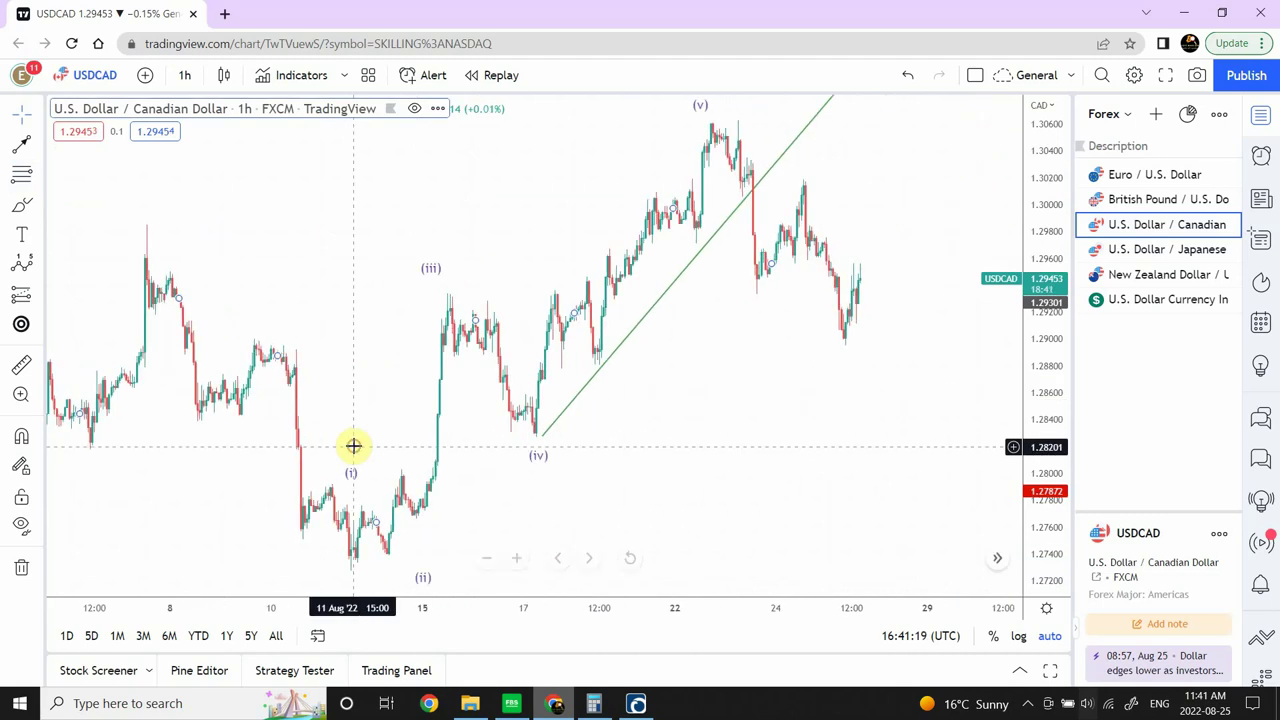
pyautogui.click(22, 178)
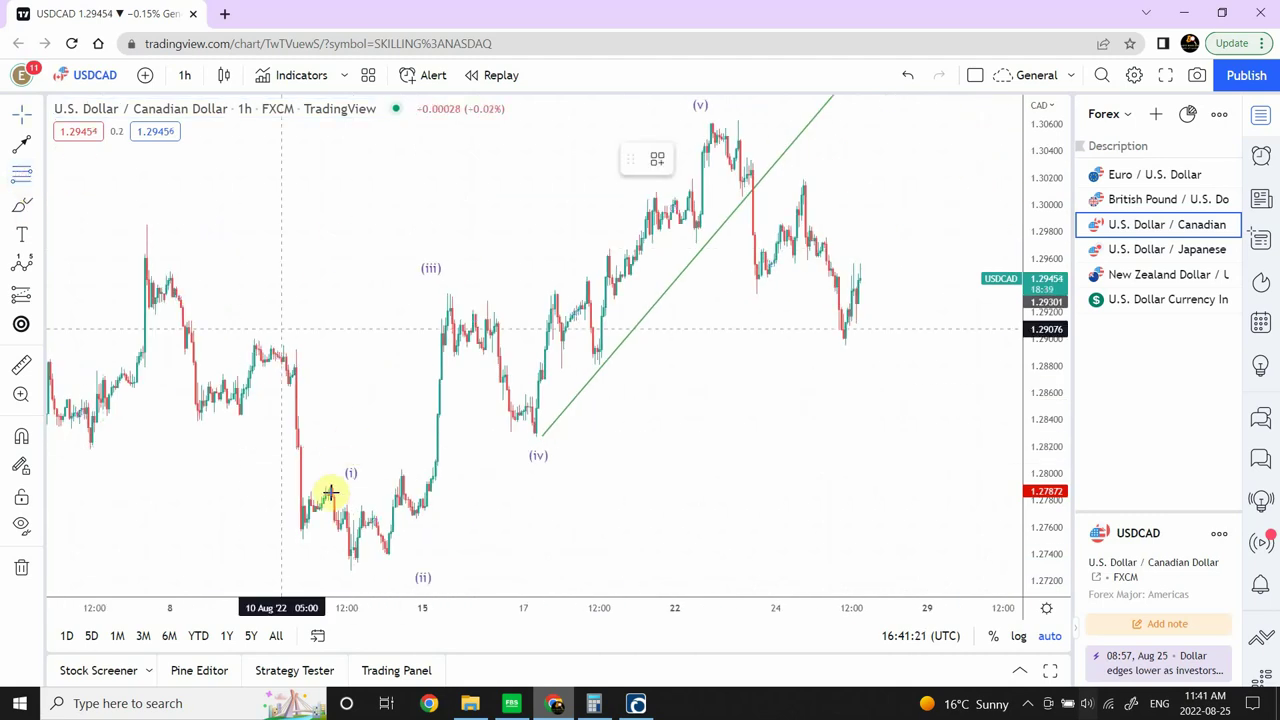
pyautogui.click(350, 571)
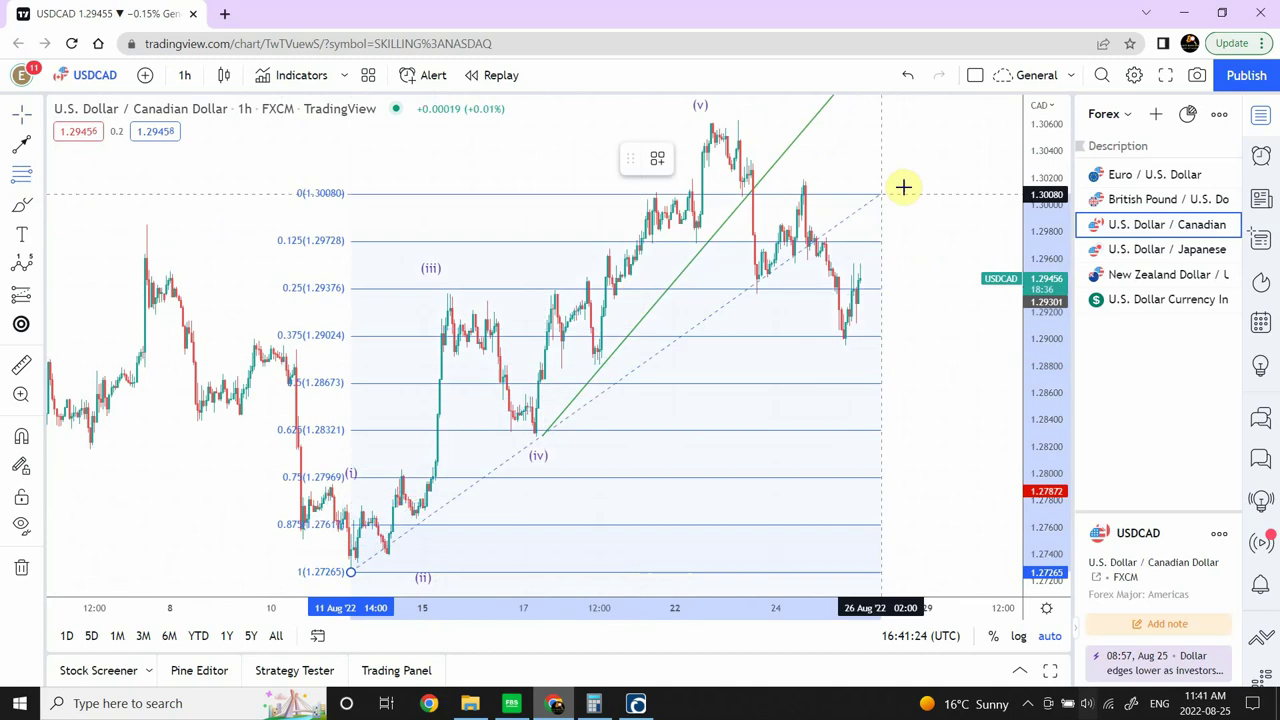
pyautogui.click(949, 124)
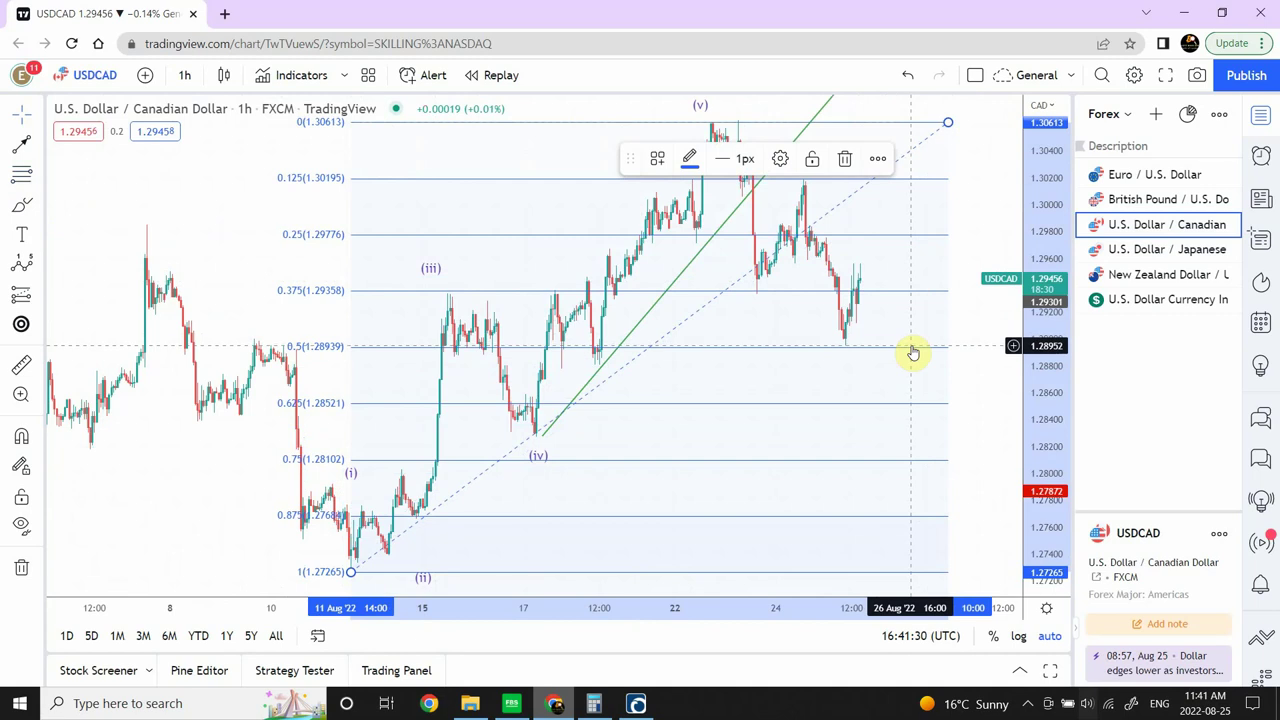
pyautogui.click(980, 257)
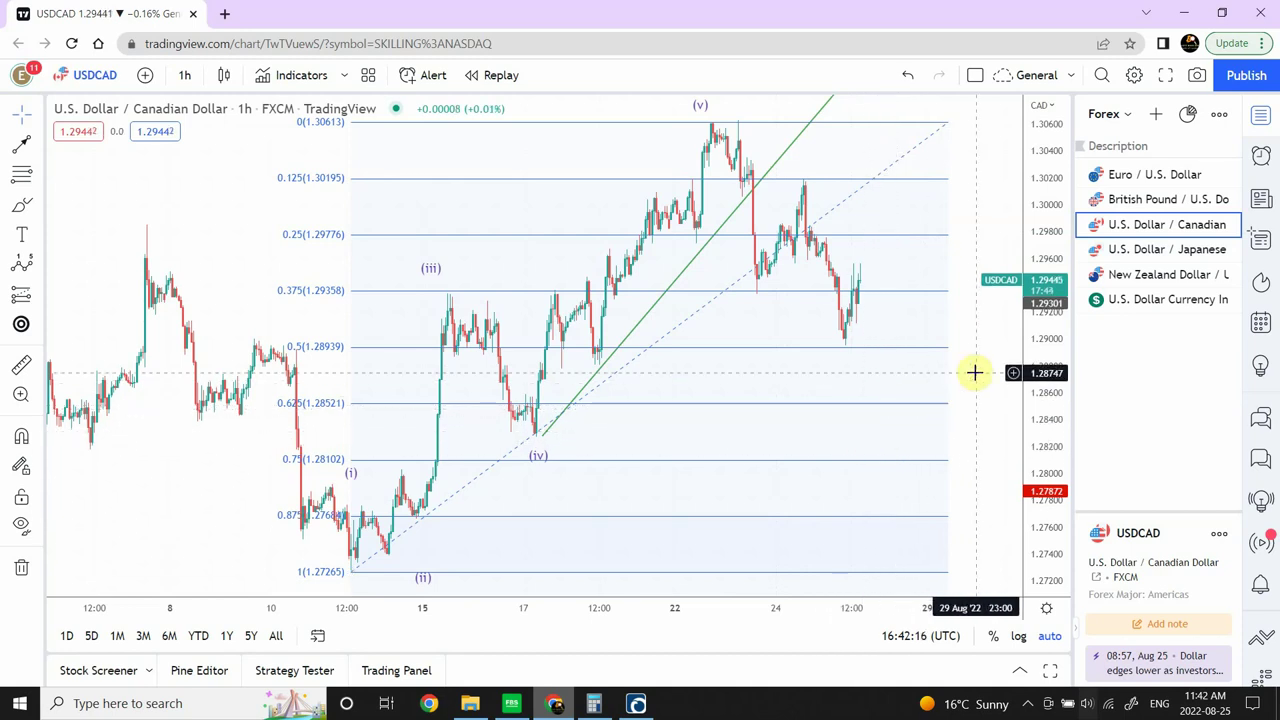
# Switch to the USDJPY chart and draw a Fibonacci retracement from 131.737 on 11 Aug up to 137.719, extending it to 30 Aug.
pyautogui.click(1122, 252)
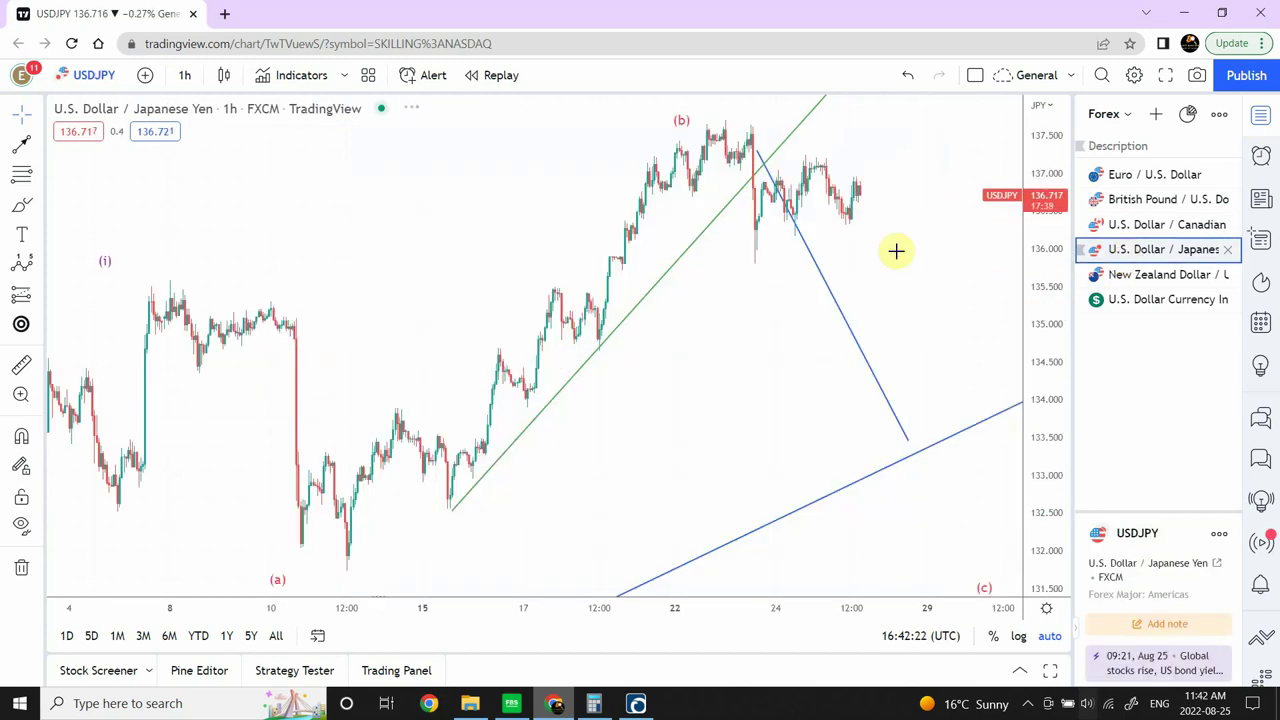
pyautogui.moveTo(737, 360); pyautogui.dragTo(677, 389)
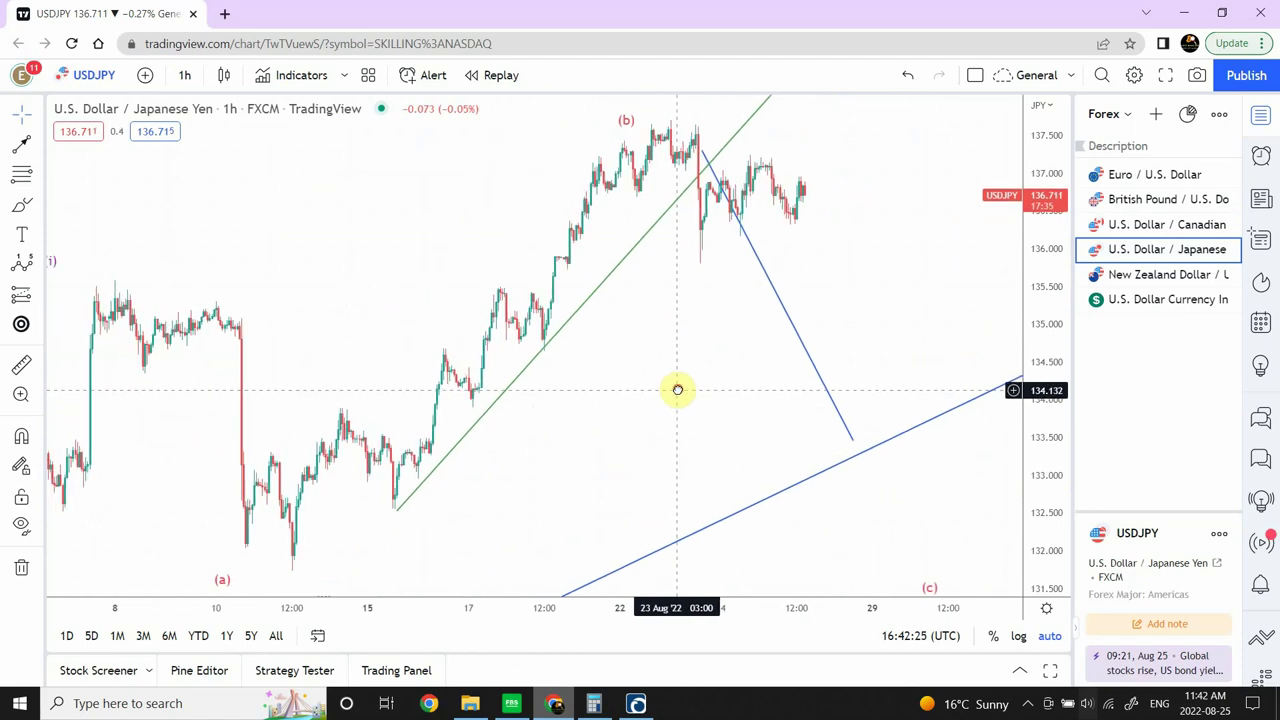
pyautogui.click(24, 177)
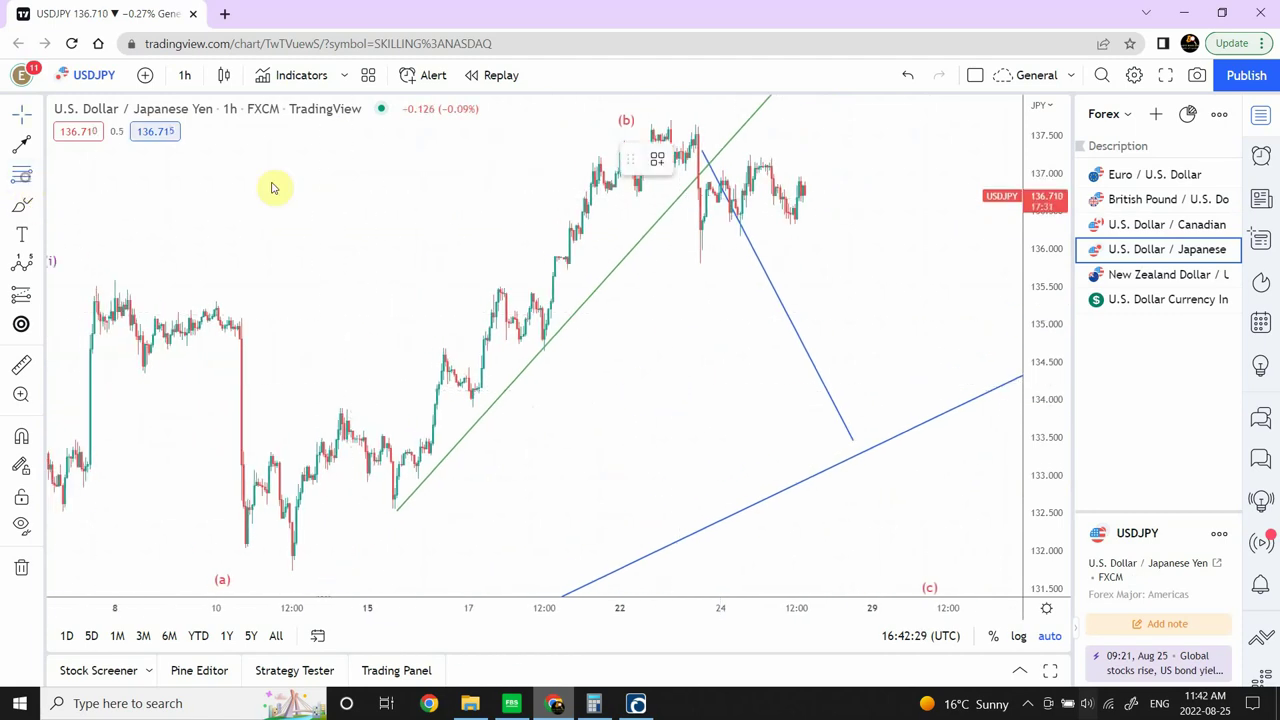
pyautogui.click(294, 570)
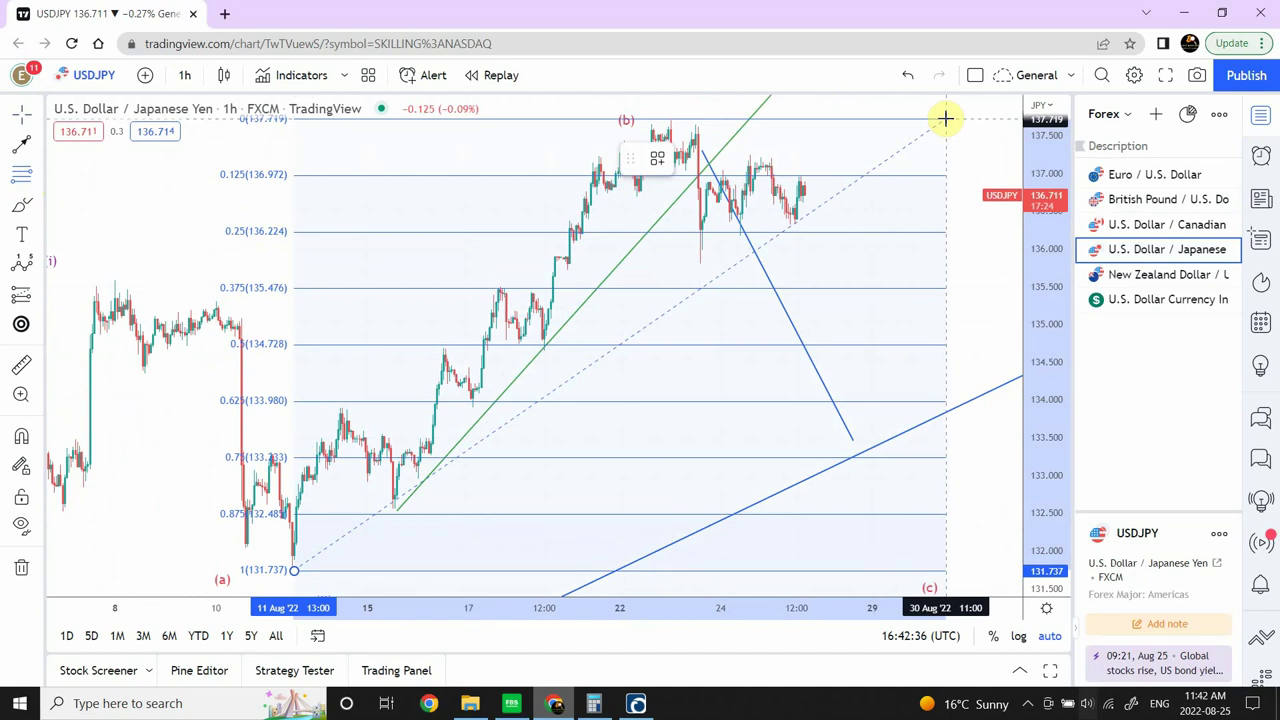
pyautogui.click(946, 119)
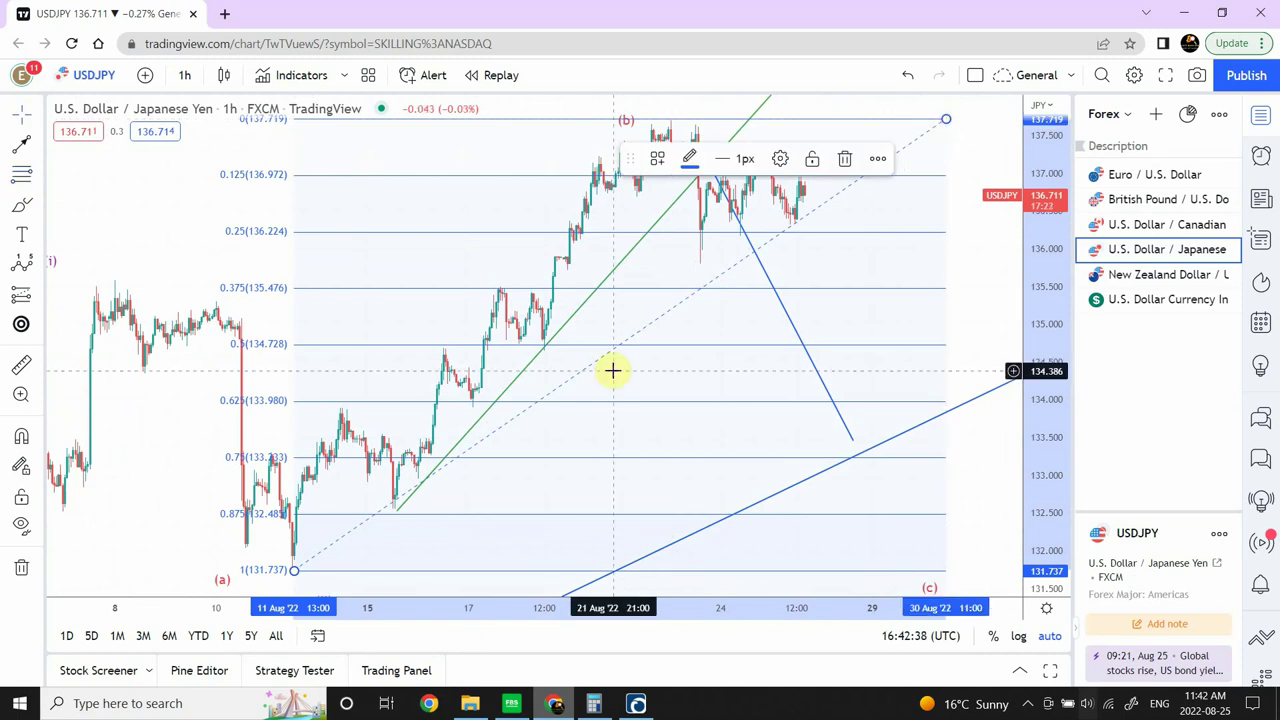
# Move the starting point of the USDJPY retracement up to 132.543 on 12 Aug and deselect it.
pyautogui.moveTo(294, 570)
pyautogui.mouseDown()
pyautogui.moveTo(340, 543)
pyautogui.moveTo(343, 511)
pyautogui.mouseUp()
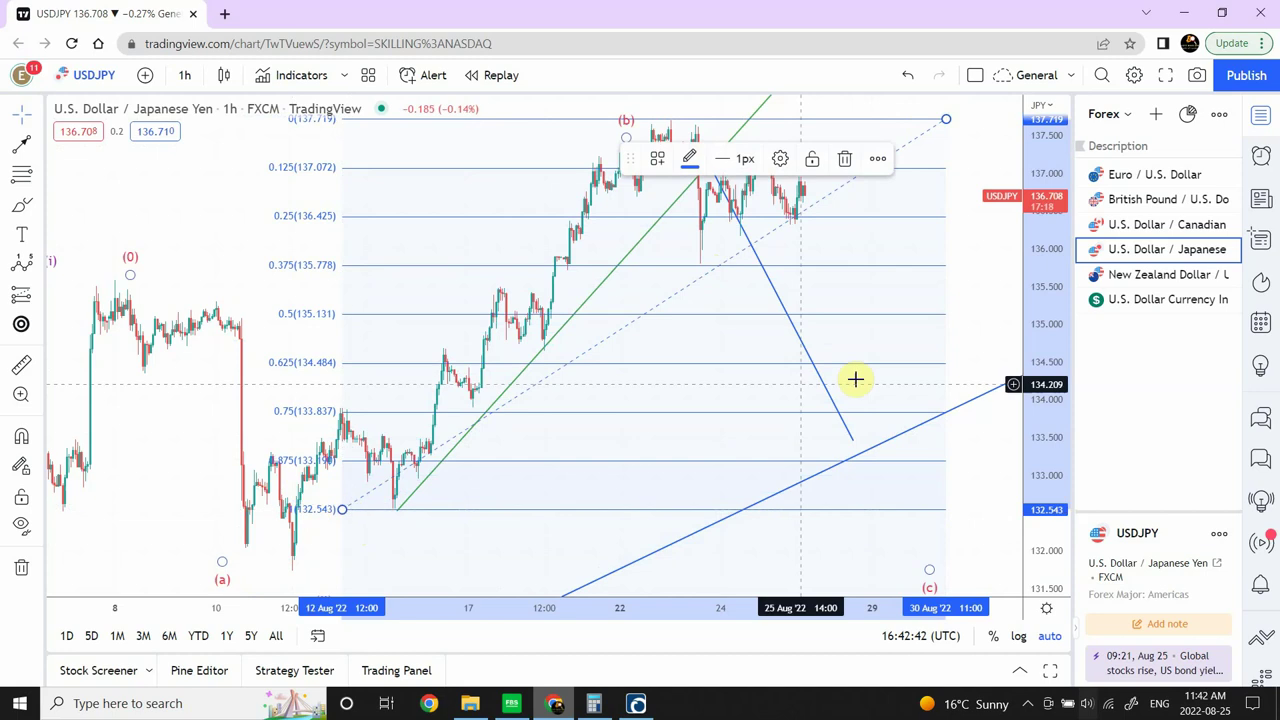
pyautogui.click(985, 310)
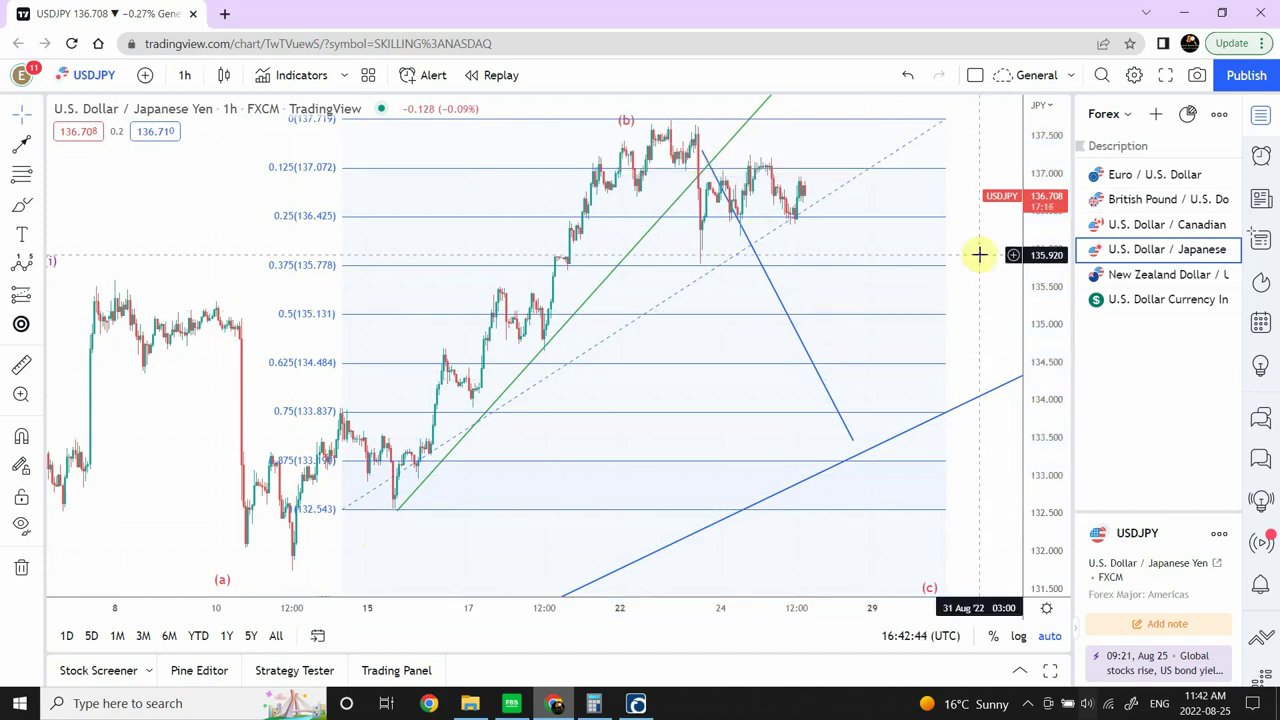
pyautogui.click(733, 197)
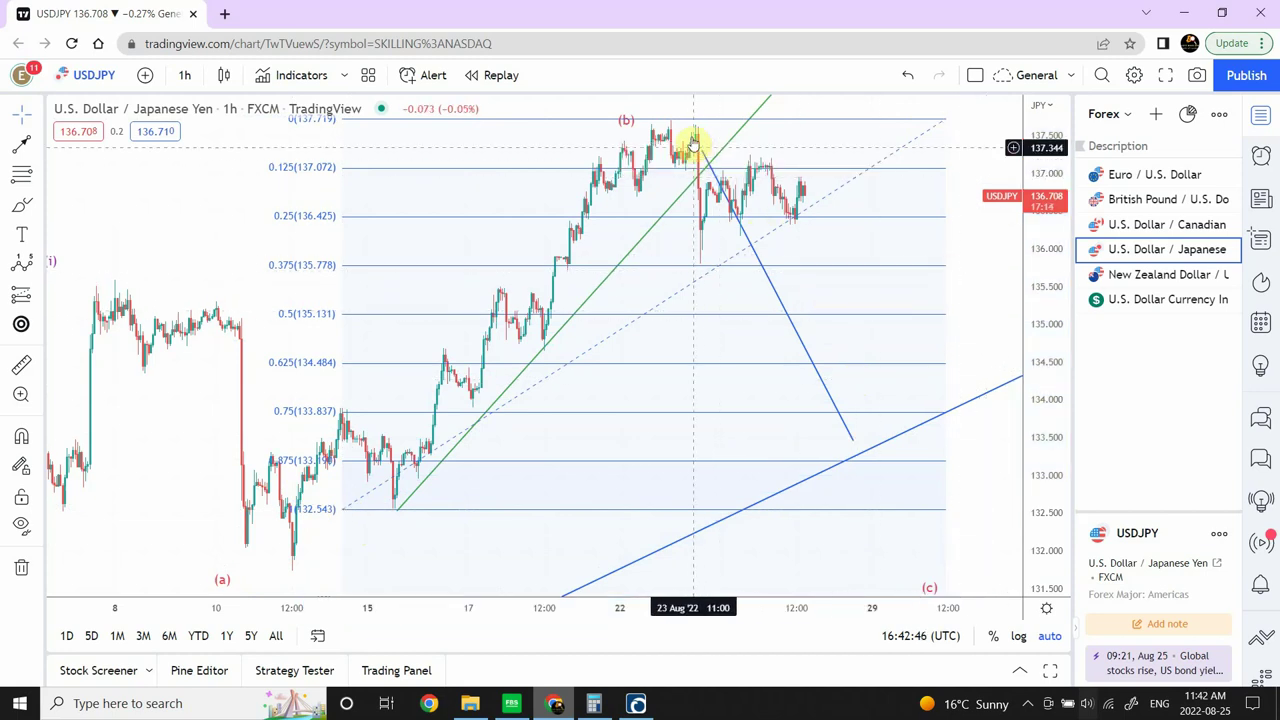
pyautogui.click(704, 268)
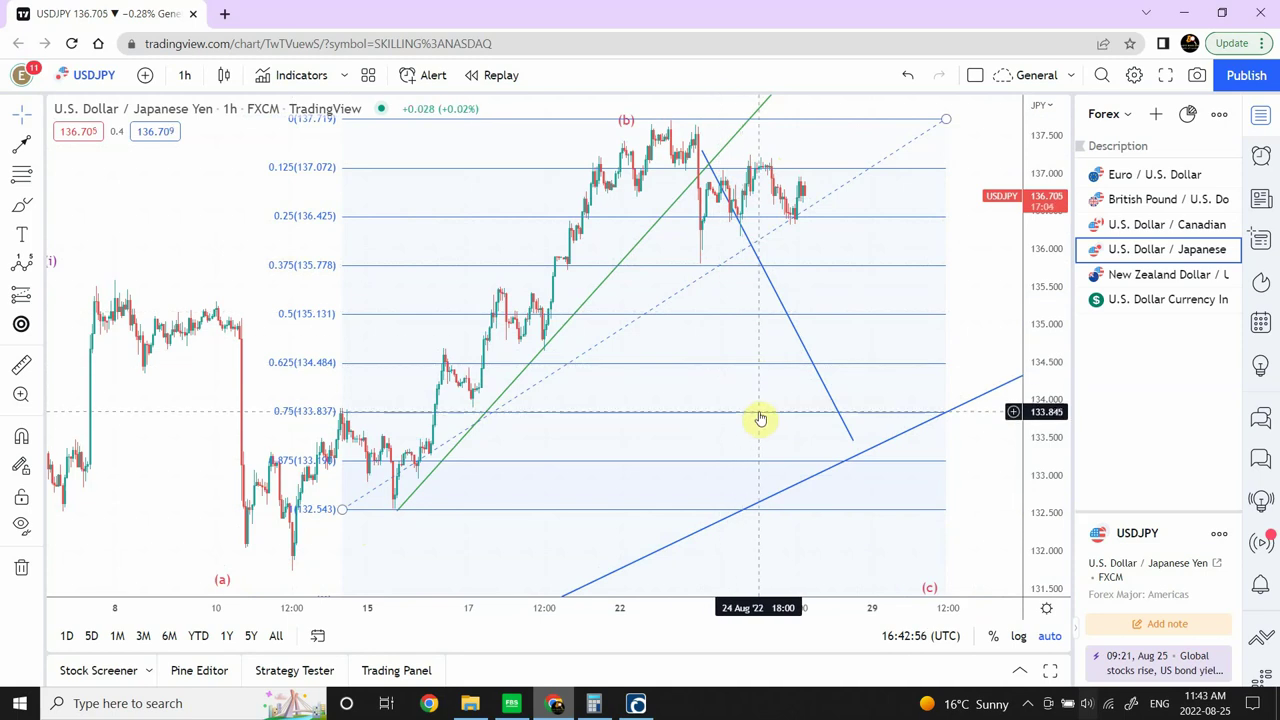
# Raise the blue downward line's end to the 0.75 level on 26 Aug and mark that level with an arrow from 25 to 30 Aug.
pyautogui.moveTo(851, 441); pyautogui.dragTo(853, 413)
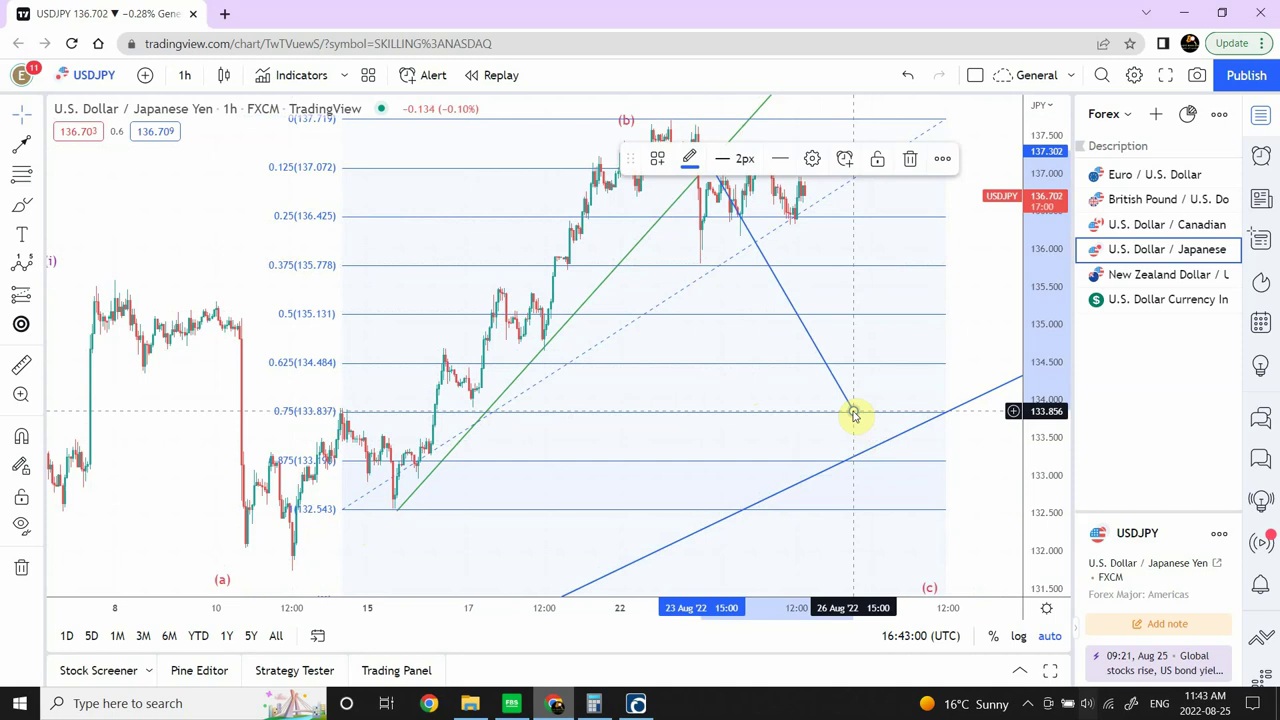
pyautogui.click(994, 323)
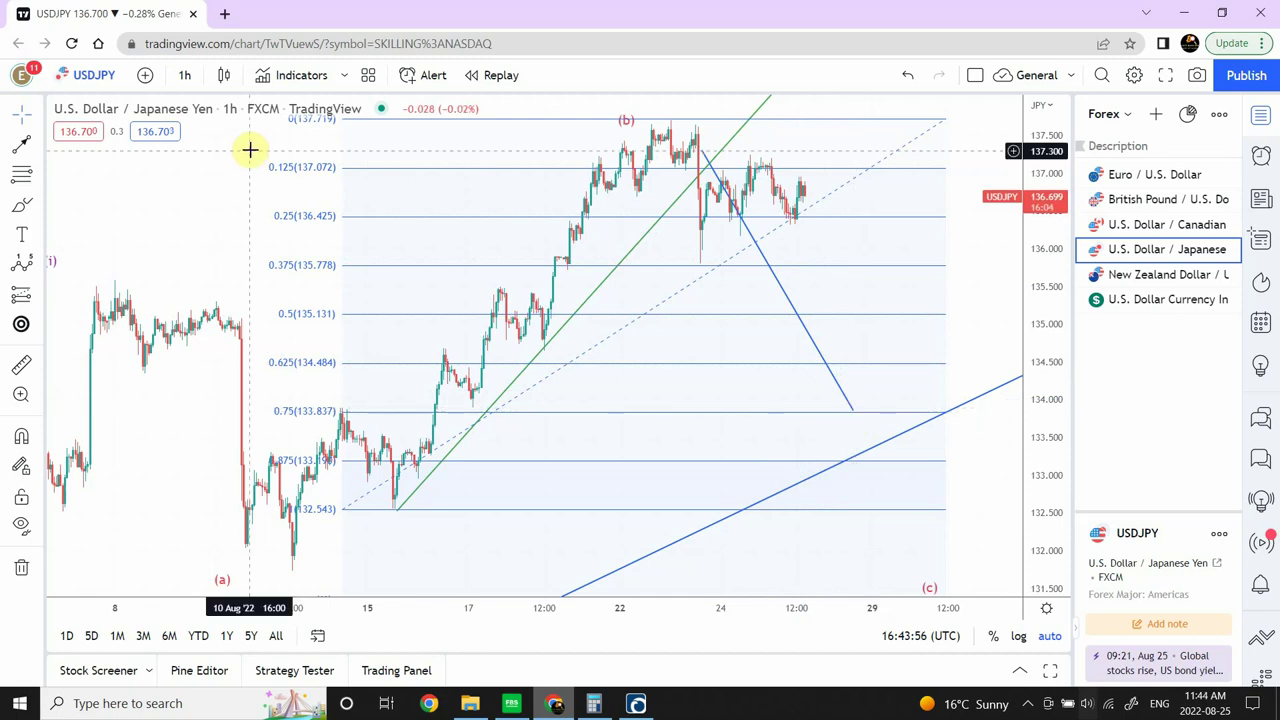
pyautogui.click(21, 147)
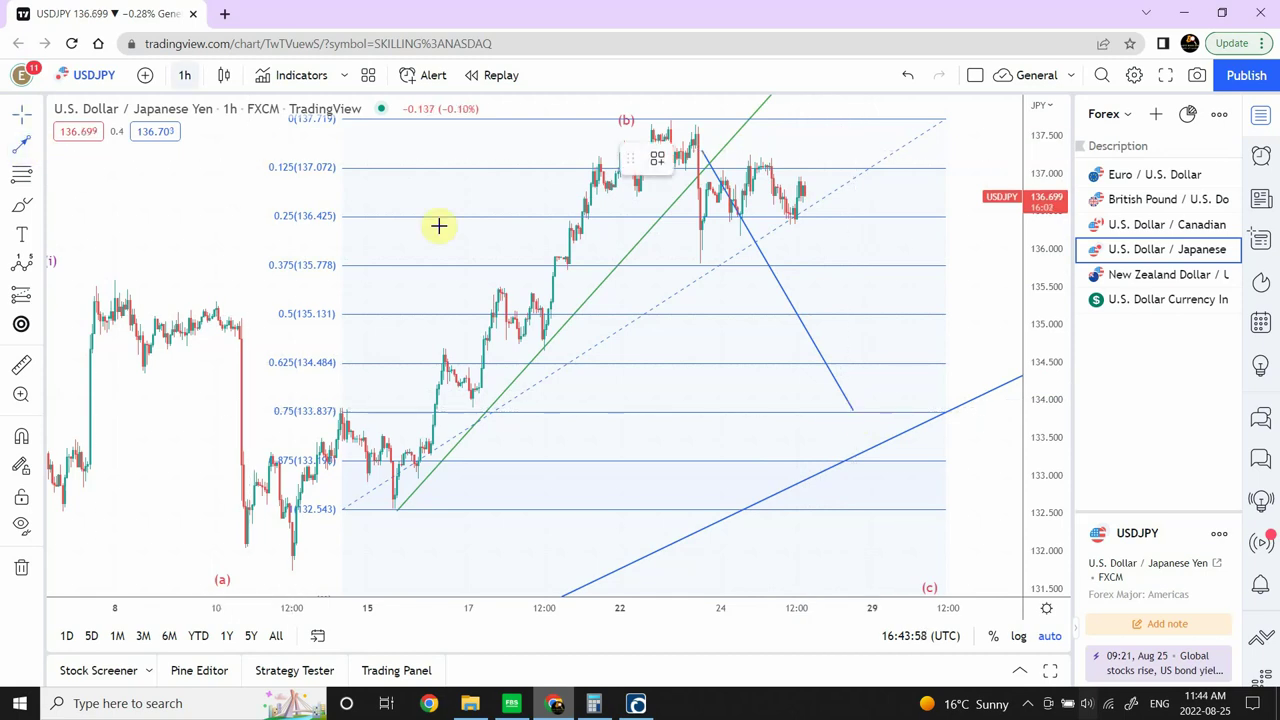
pyautogui.click(817, 411)
pyautogui.click(948, 411)
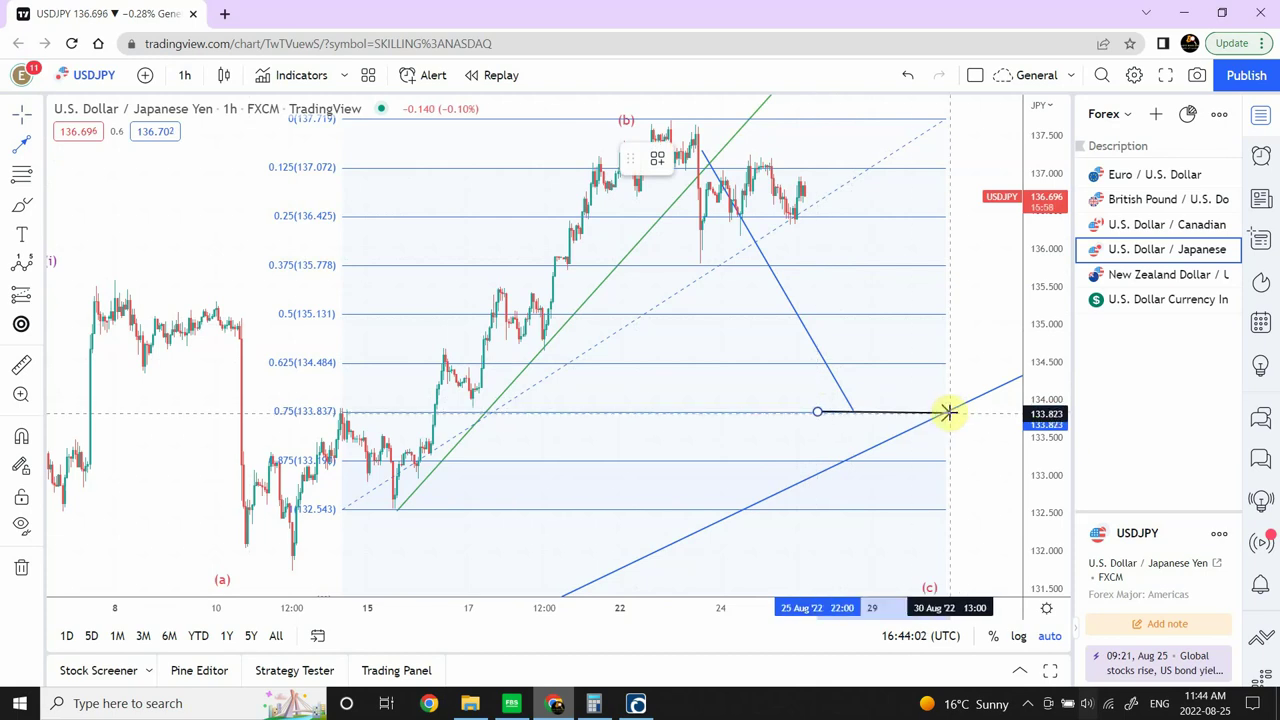
pyautogui.click(962, 330)
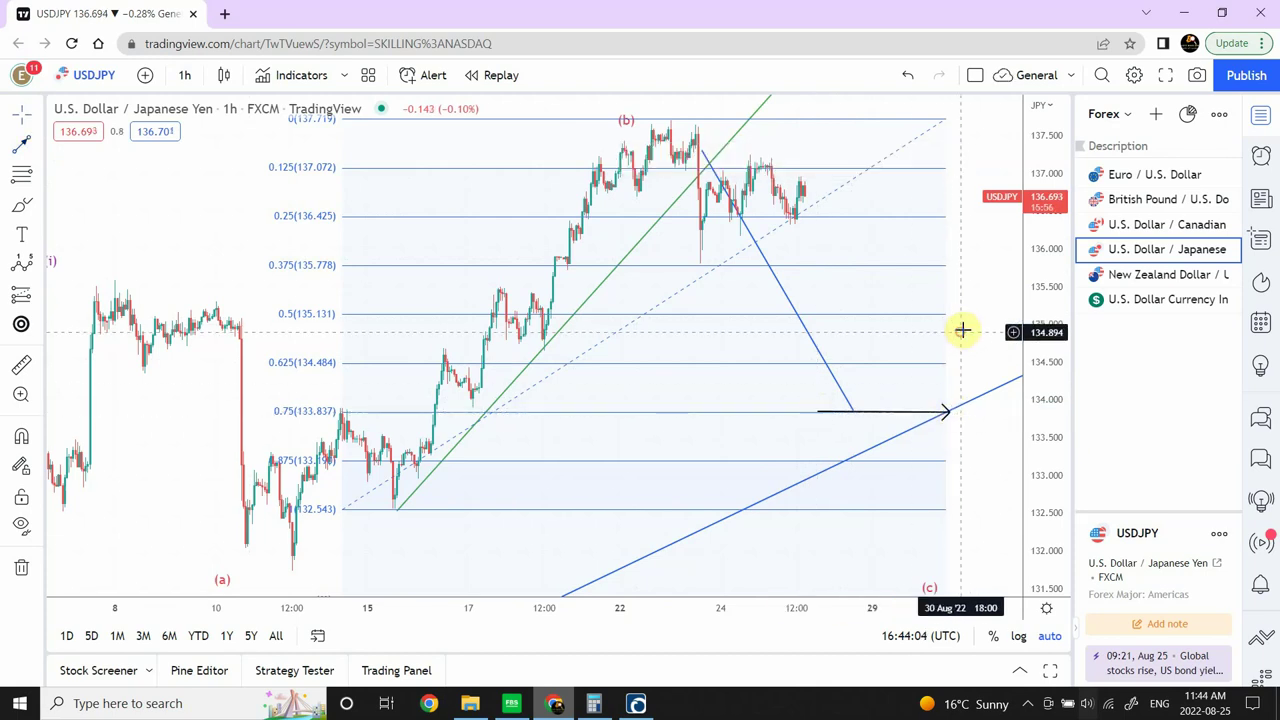
# Switch to the NZDUSD chart and draw a Fibonacci retracement from the 12 Aug high at 0.64674 down to 0.61576, extending it to 29 Aug.
pyautogui.click(1186, 277)
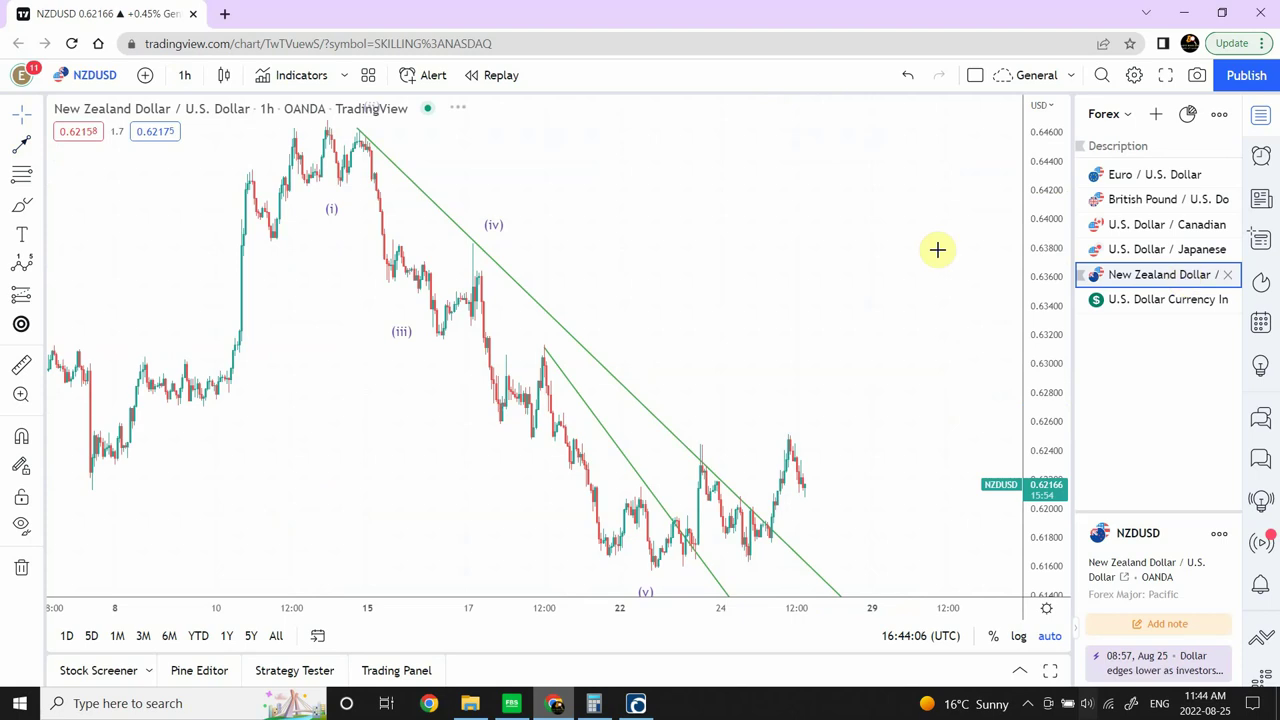
pyautogui.click(22, 178)
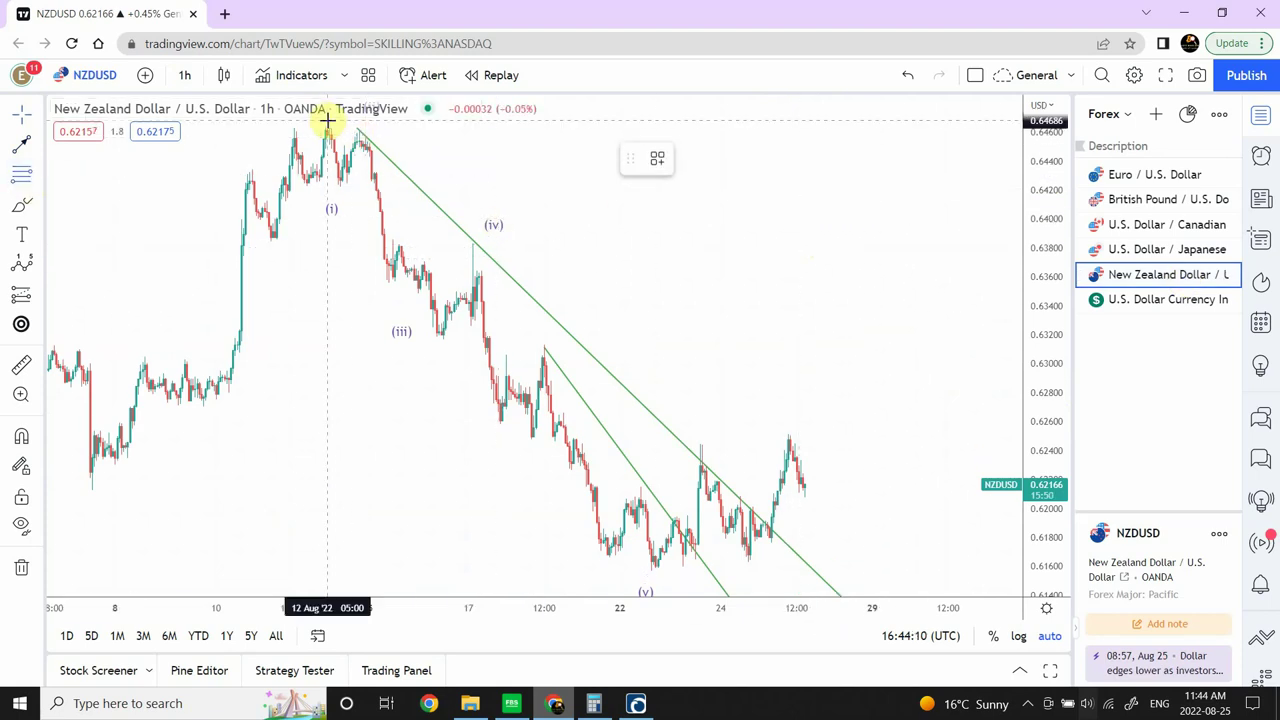
pyautogui.click(328, 121)
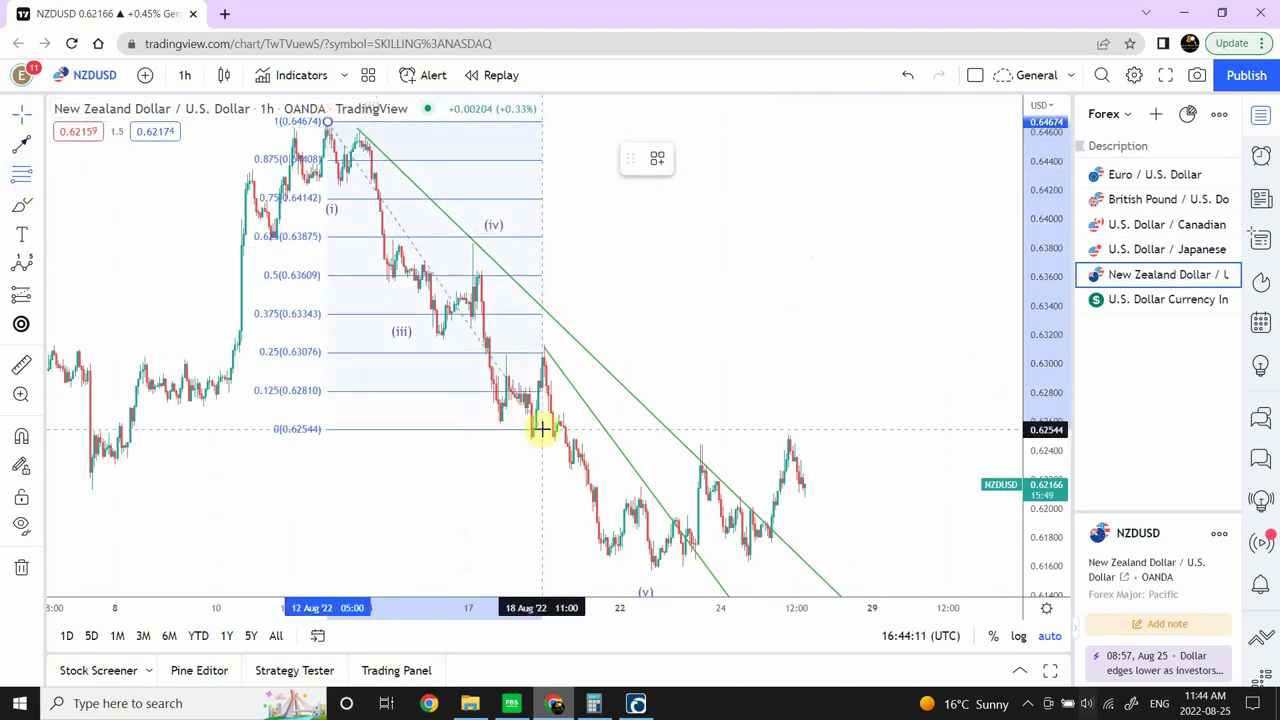
pyautogui.click(908, 569)
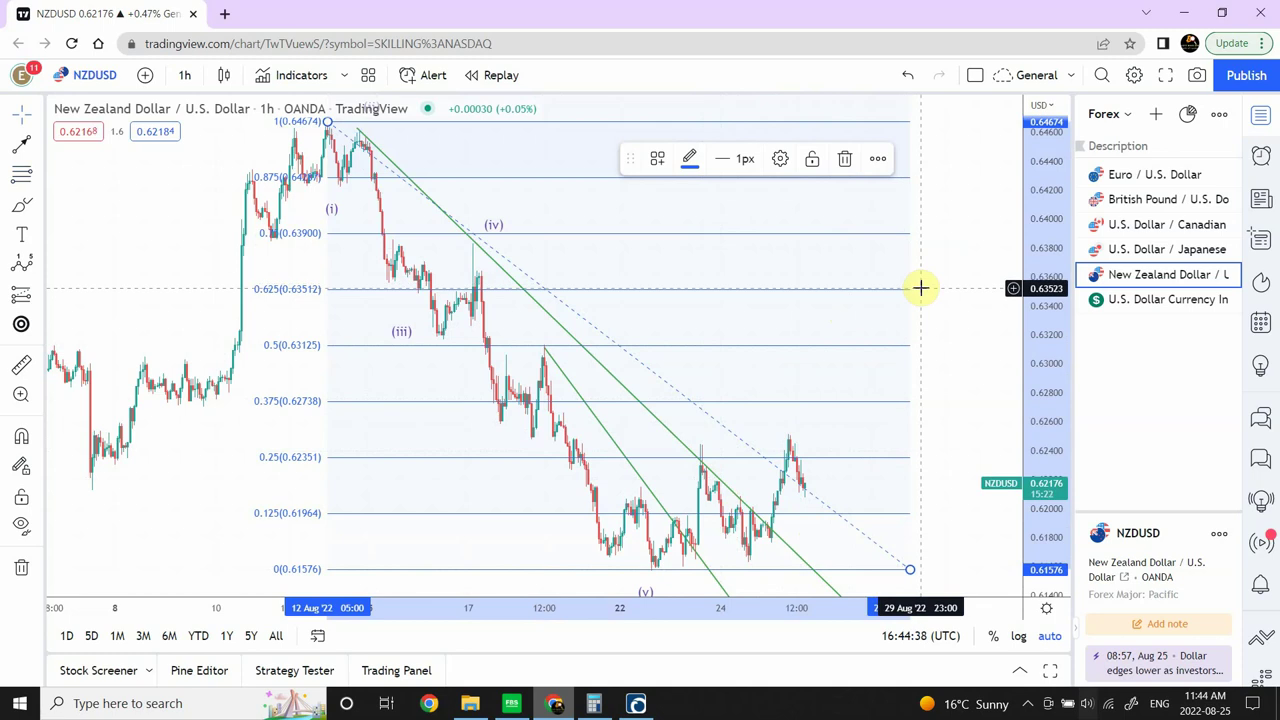
# Mark the 0.625 level on NZDUSD with a near-horizontal arrow at about 0.6351 from 24 Aug to 29 Aug.
pyautogui.click(25, 150)
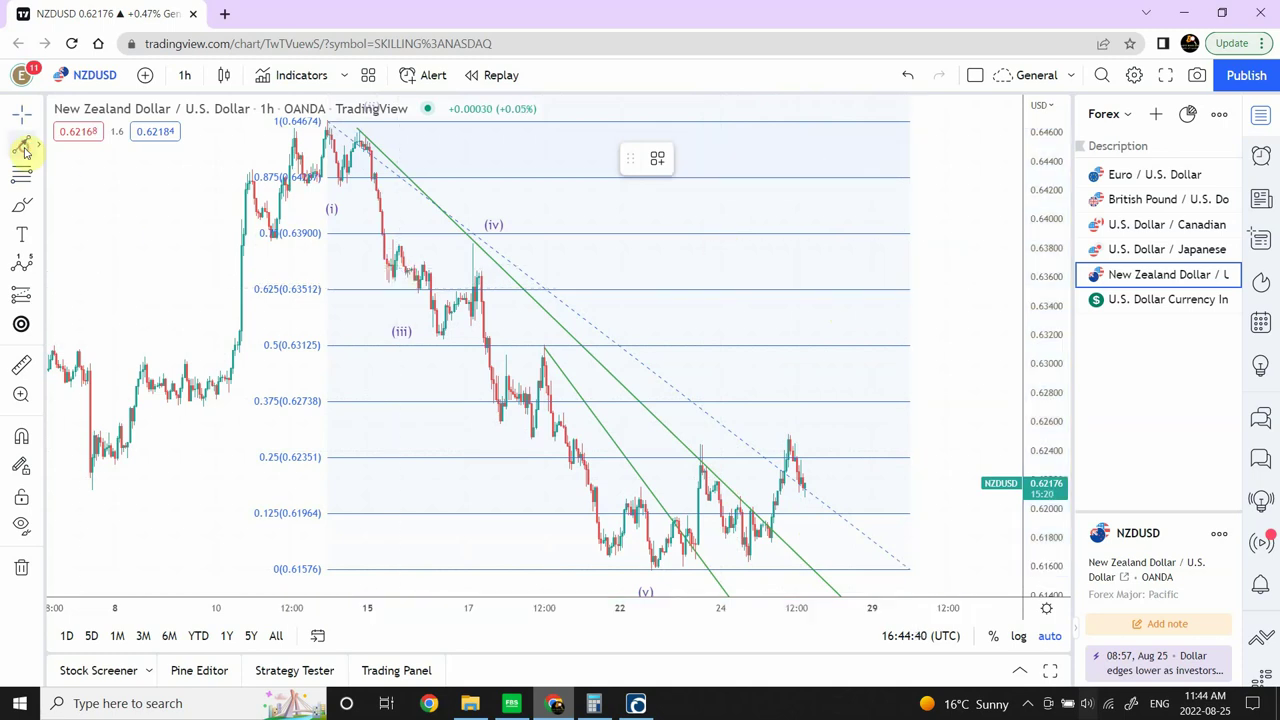
pyautogui.click(725, 289)
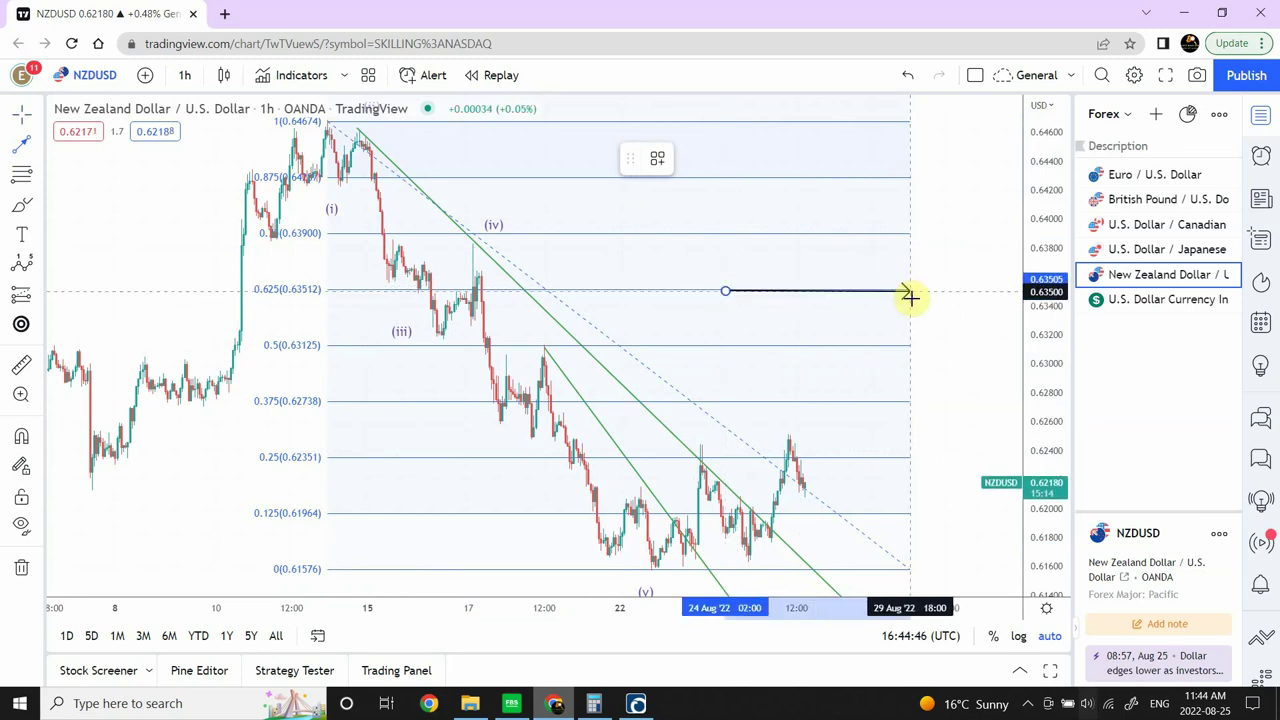
pyautogui.click(913, 289)
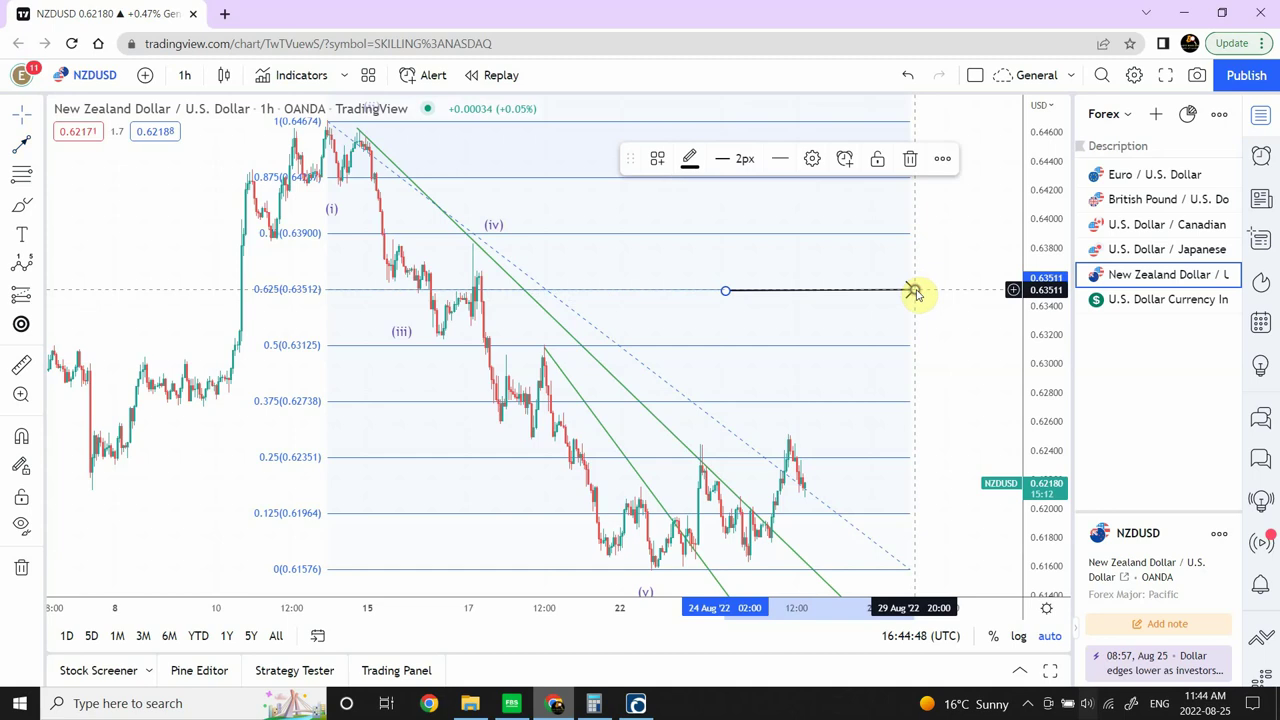
pyautogui.click(949, 331)
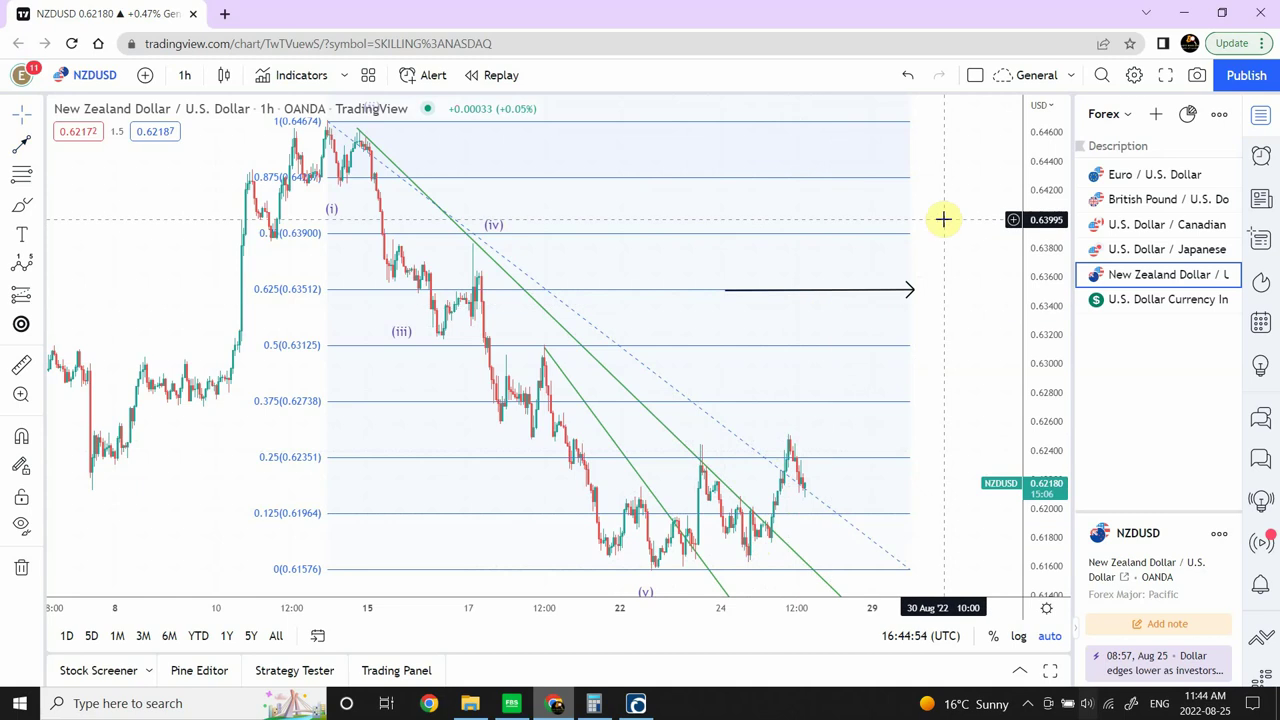
# Switch to the U.S. Dollar Currency Index chart and examine its recent decline against the trendlines and Fibonacci retracement levels.
pyautogui.click(1155, 301)
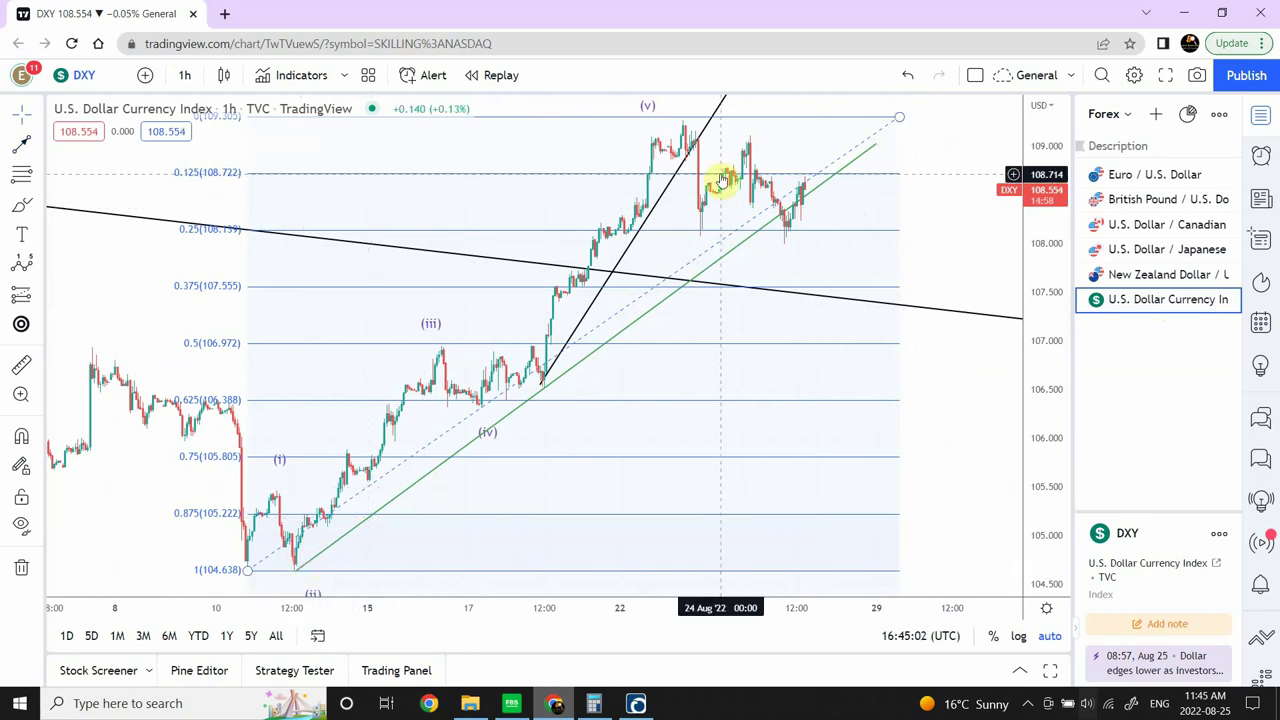
pyautogui.click(703, 238)
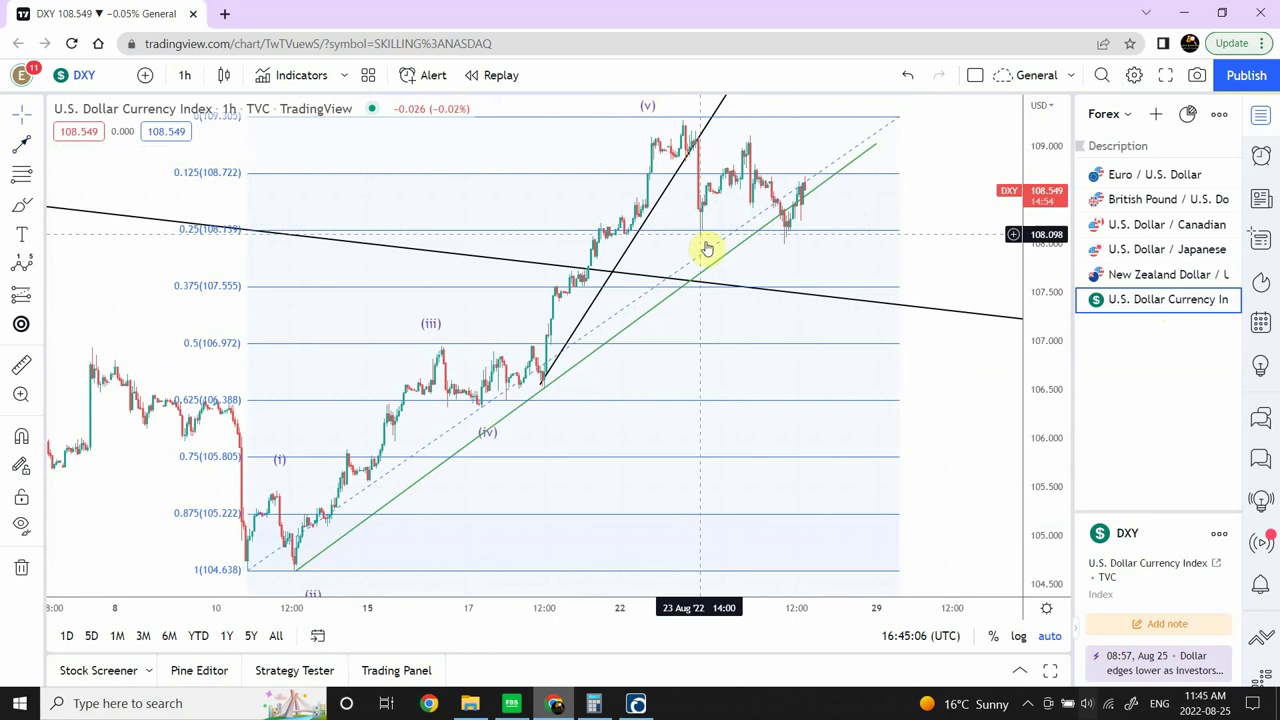
pyautogui.click(748, 337)
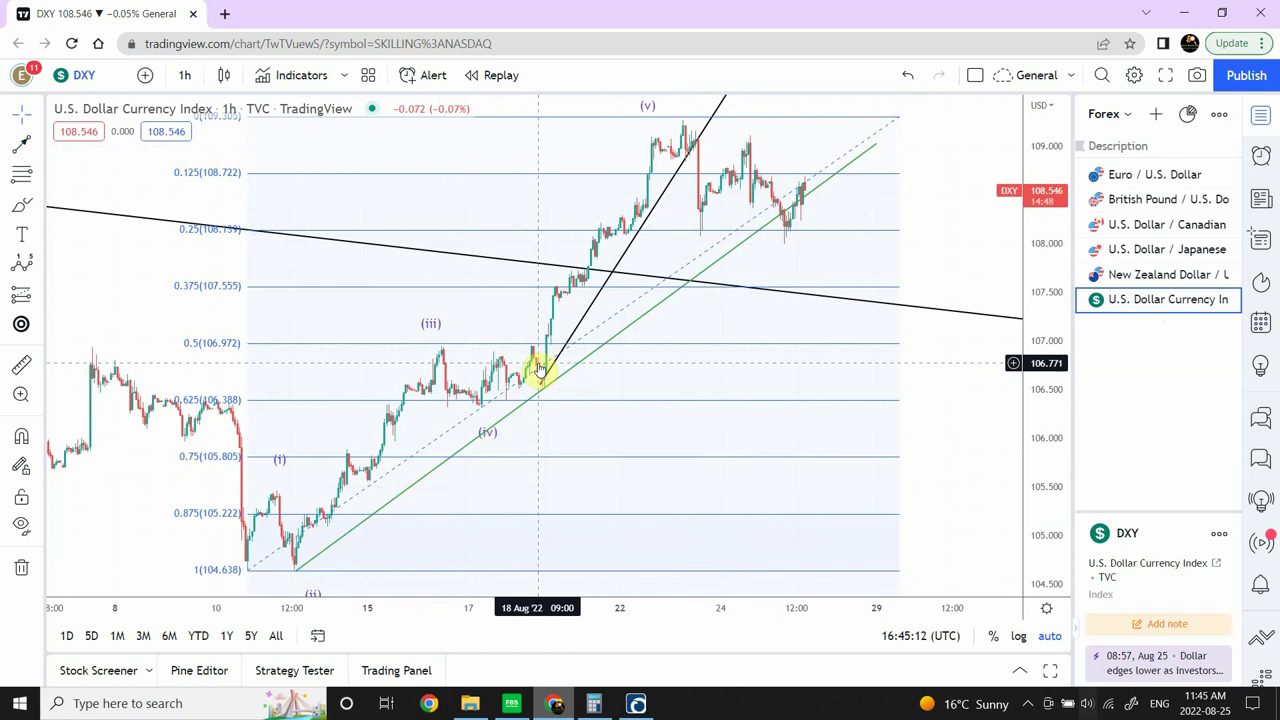
pyautogui.click(762, 284)
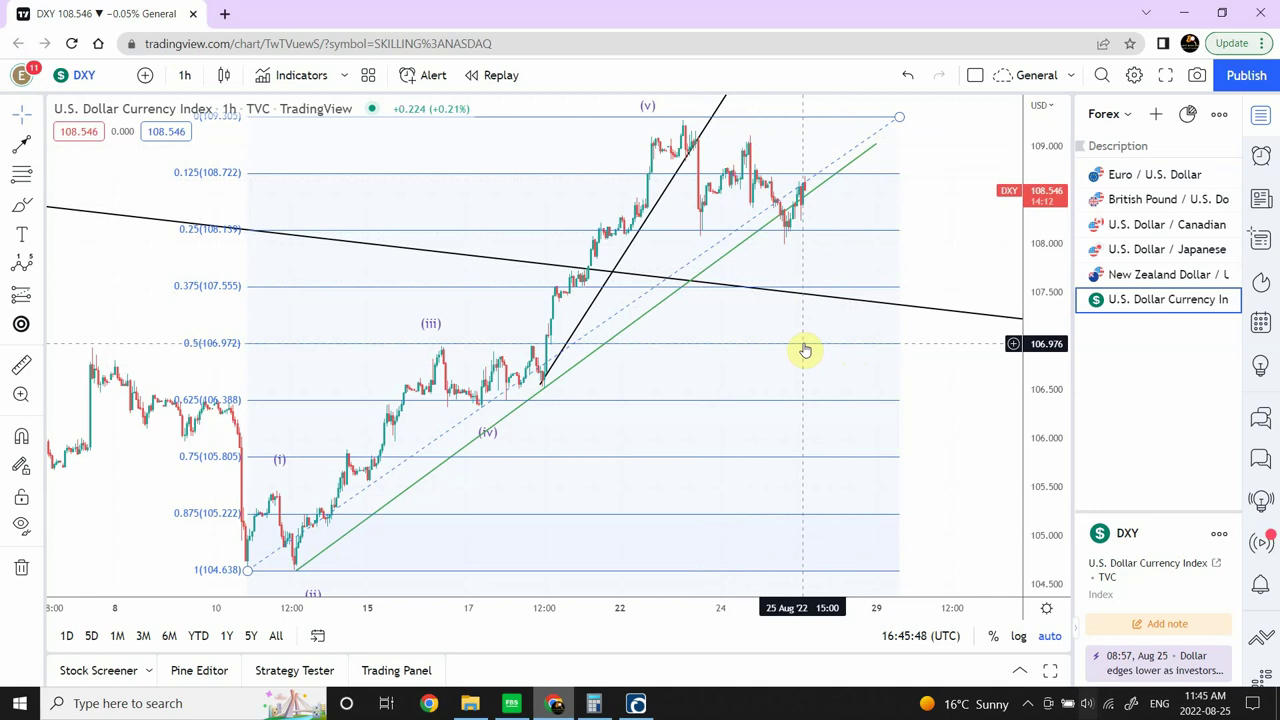
# Open Gold Spot from the Stocks, Crypto, Oil list and draw a Fibonacci retracement from 1808.126 on 11 Aug to 1727.743 on 30 Aug.
pyautogui.click(1128, 117)
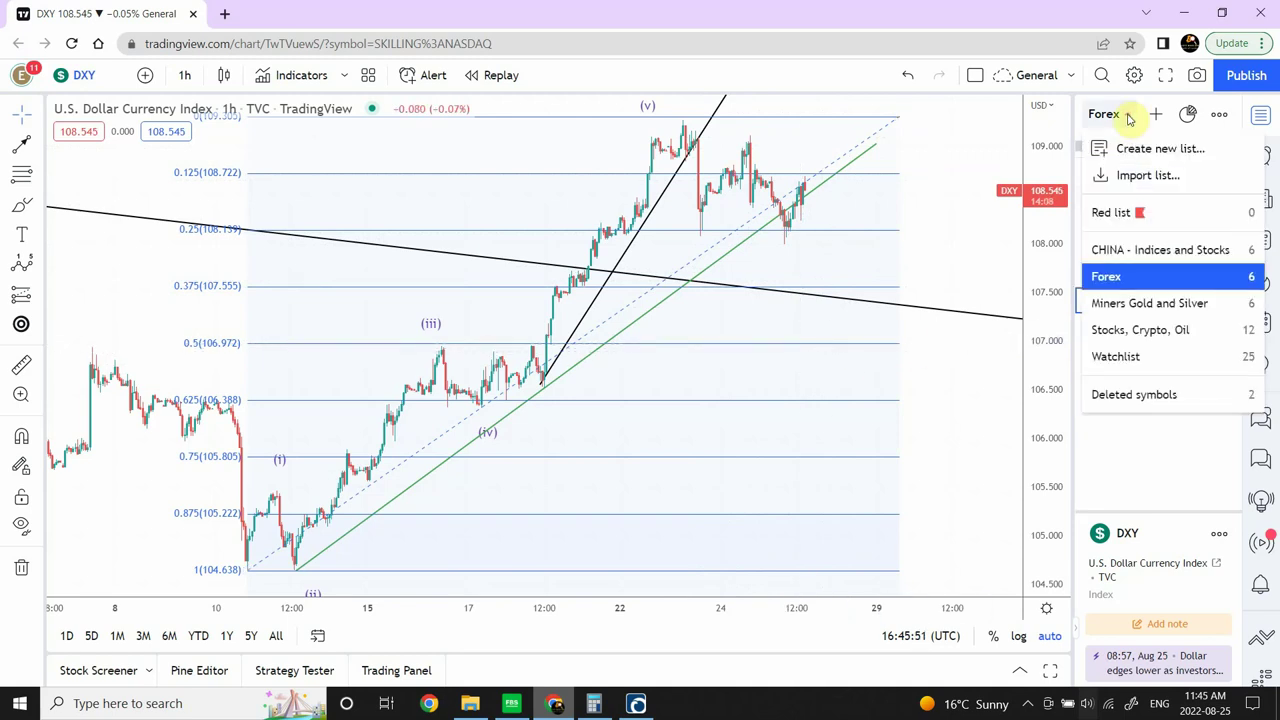
pyautogui.click(1138, 333)
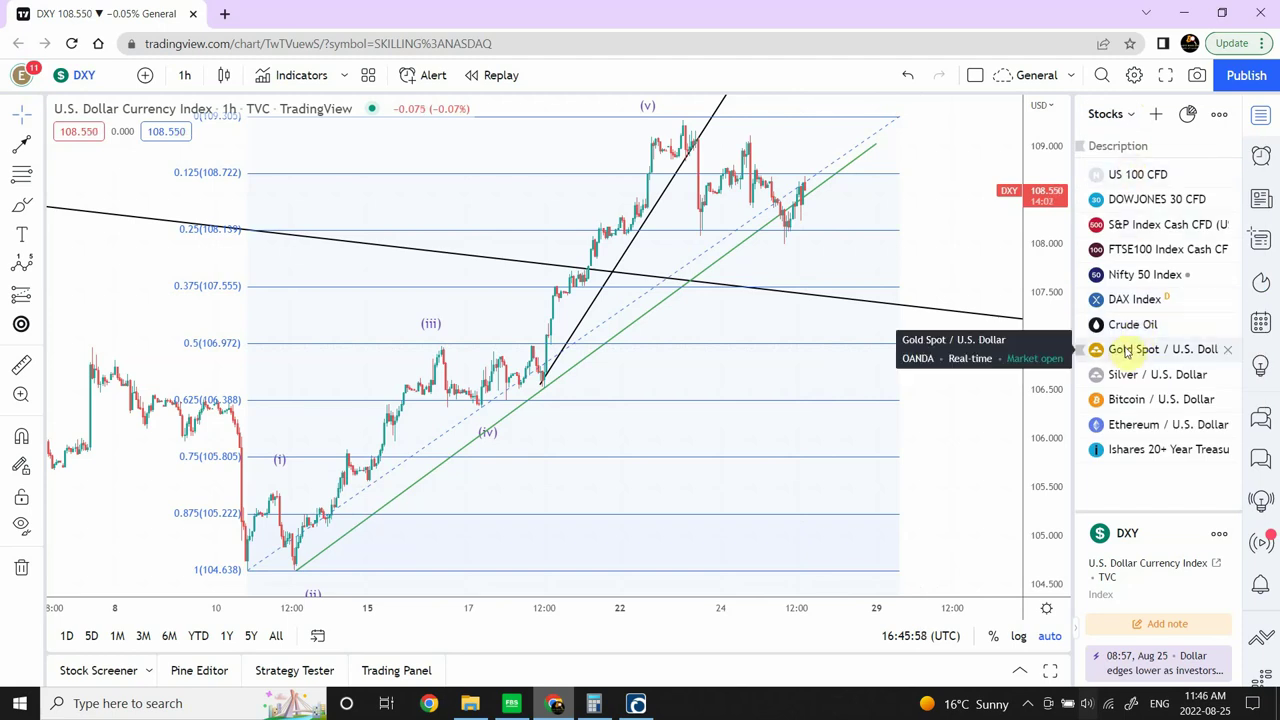
pyautogui.click(1124, 349)
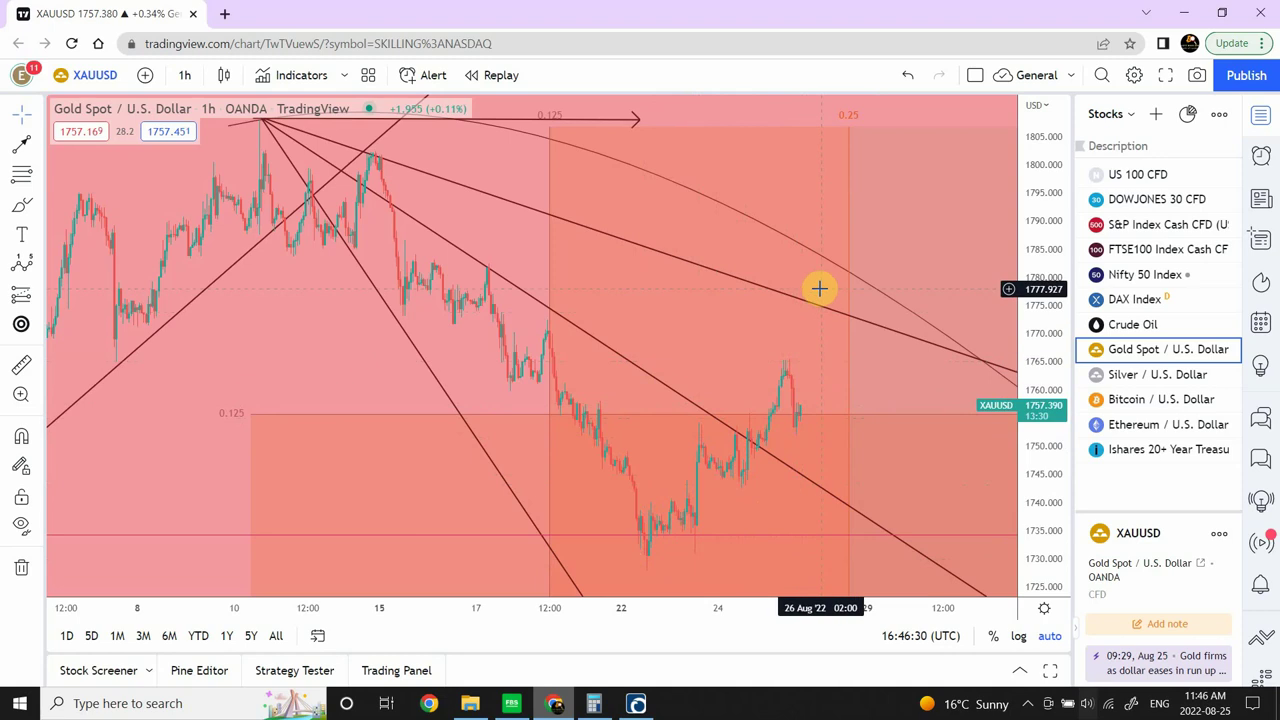
pyautogui.click(18, 176)
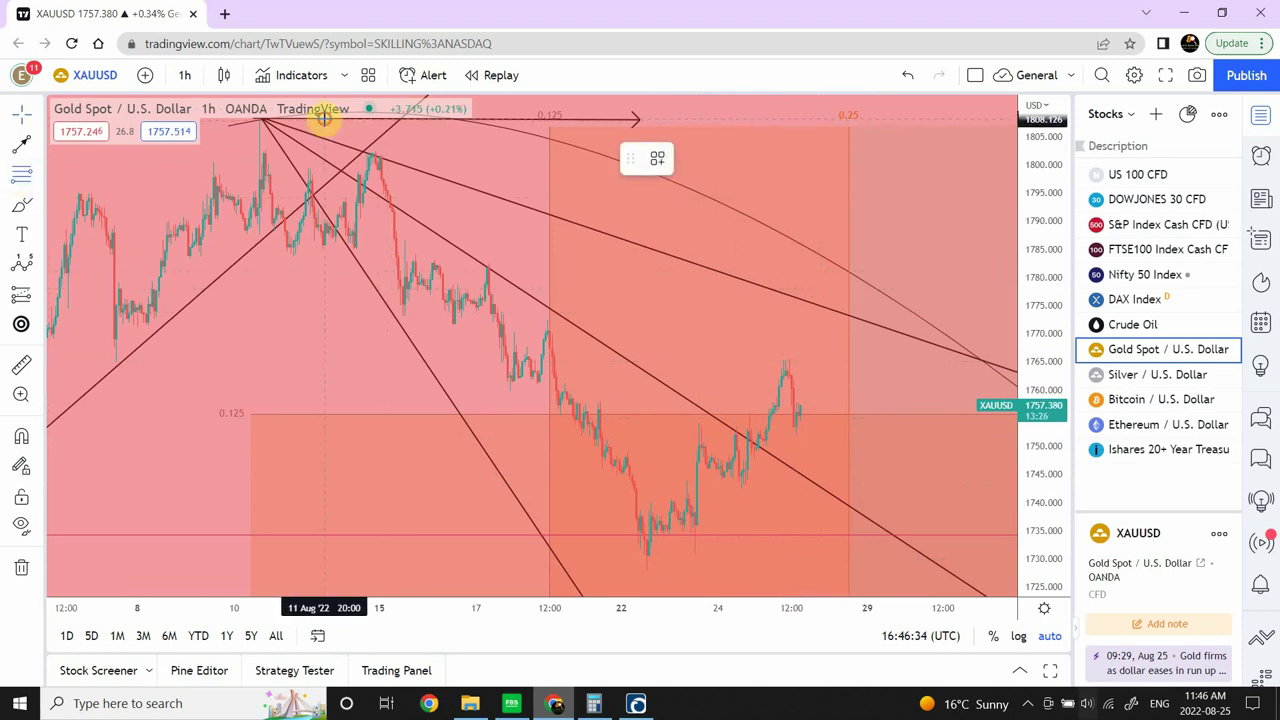
pyautogui.moveTo(324, 118)
pyautogui.mouseDown()
pyautogui.moveTo(449, 391)
pyautogui.moveTo(872, 524)
pyautogui.mouseUp()
pyautogui.moveTo(875, 557); pyautogui.dragTo(958, 572)
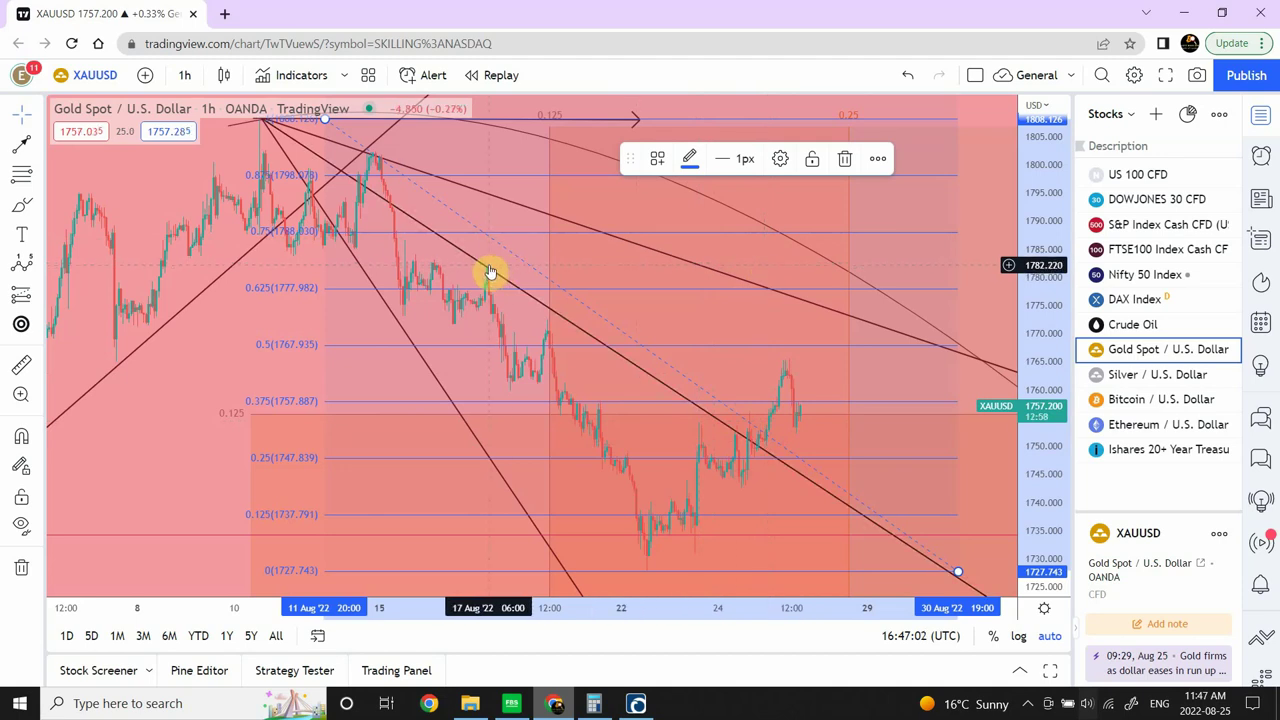
# Mark the gold retracement target with a horizontal arrow at about 1782.37 from 24 Aug to 26 Aug and deselect it.
pyautogui.click(20, 148)
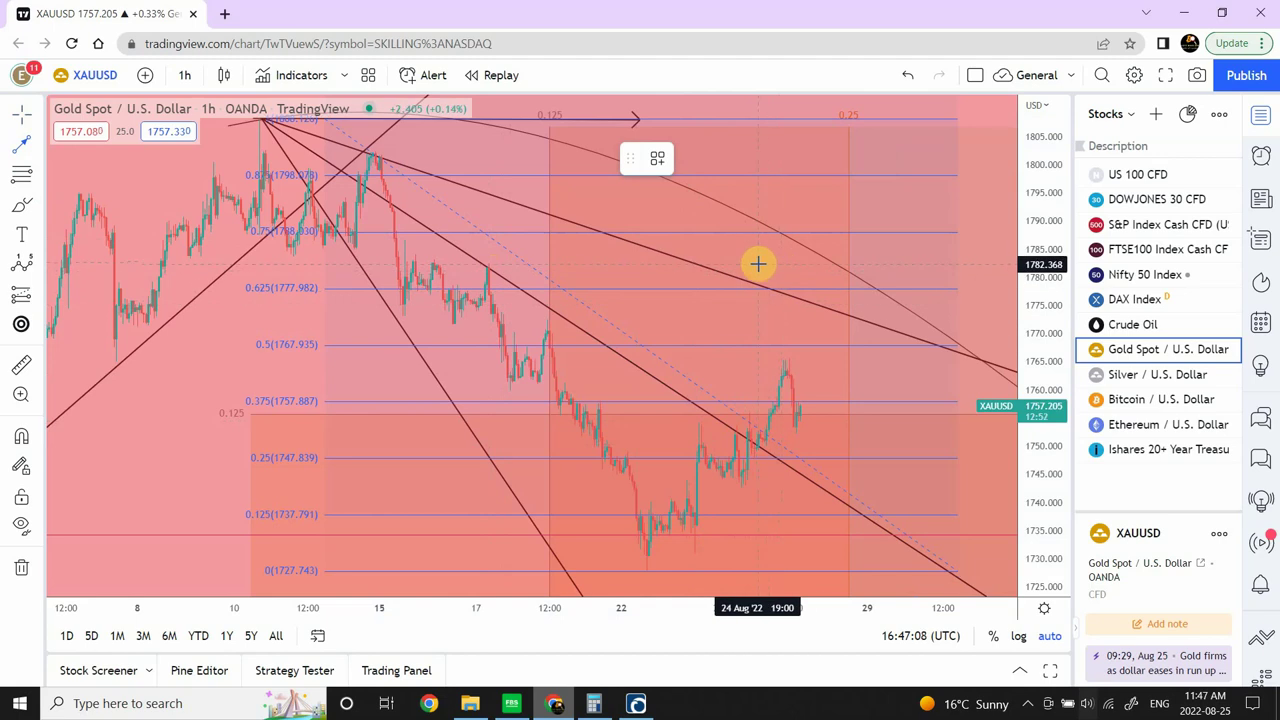
pyautogui.click(755, 264)
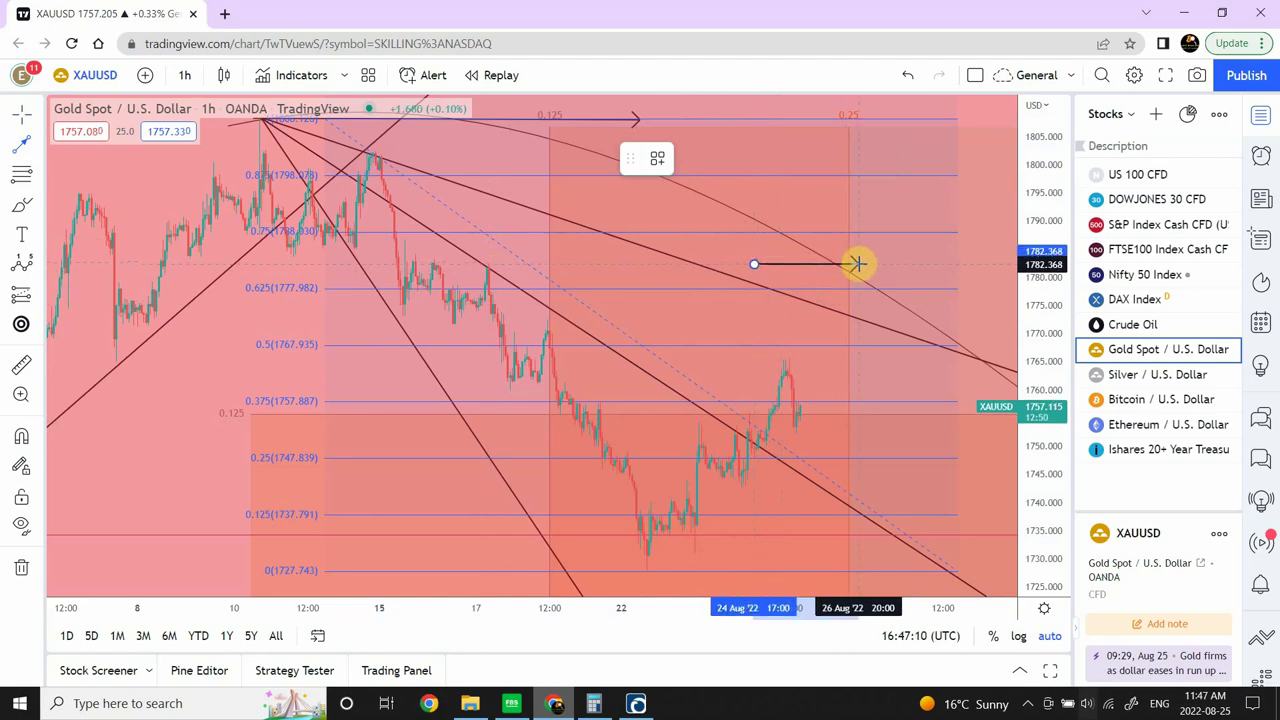
pyautogui.click(858, 264)
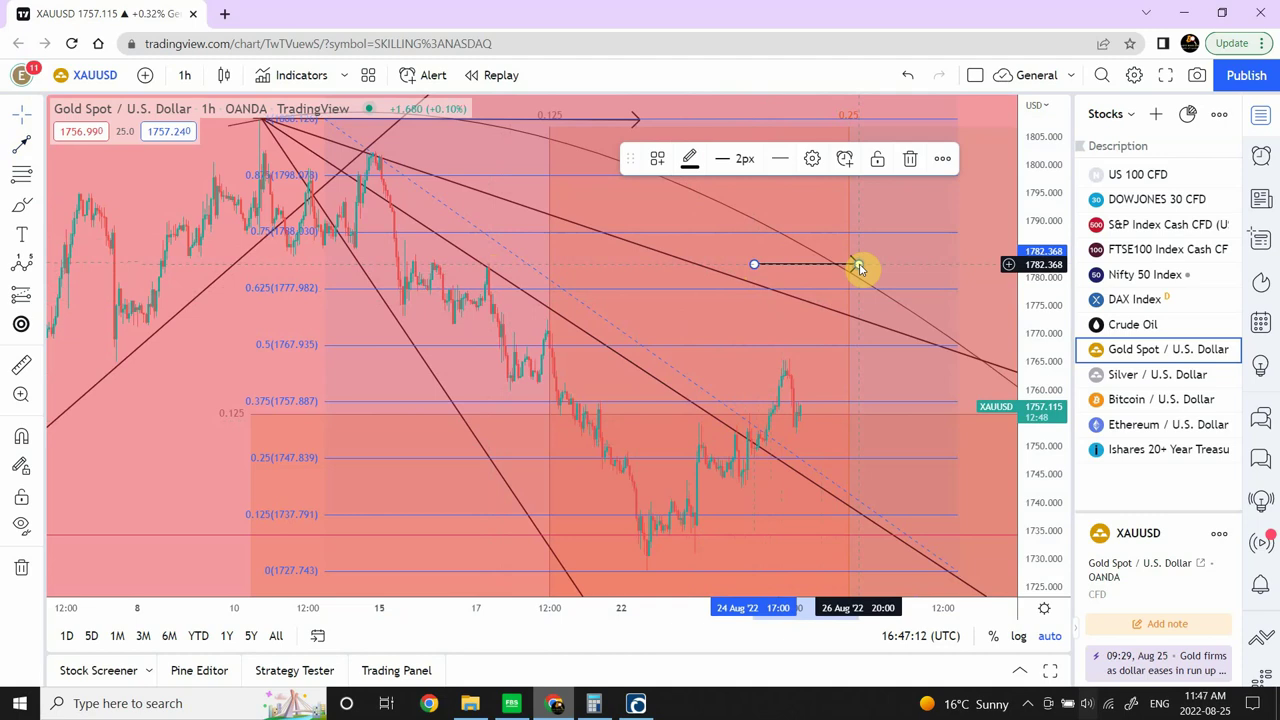
pyautogui.click(890, 268)
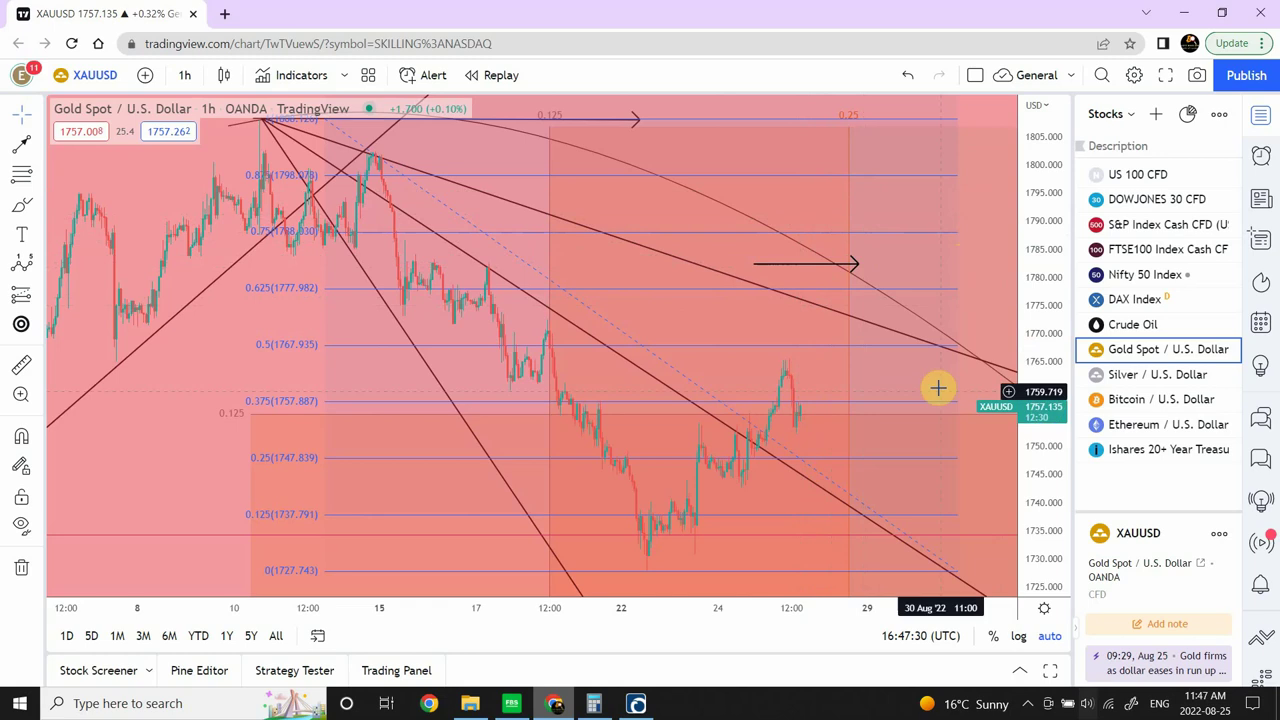
# Switch to the Silver chart and draw a Fibonacci retracement from the 15 Aug high at 20.86174 down to 18.72161, extending it to 30 Aug.
pyautogui.click(1123, 376)
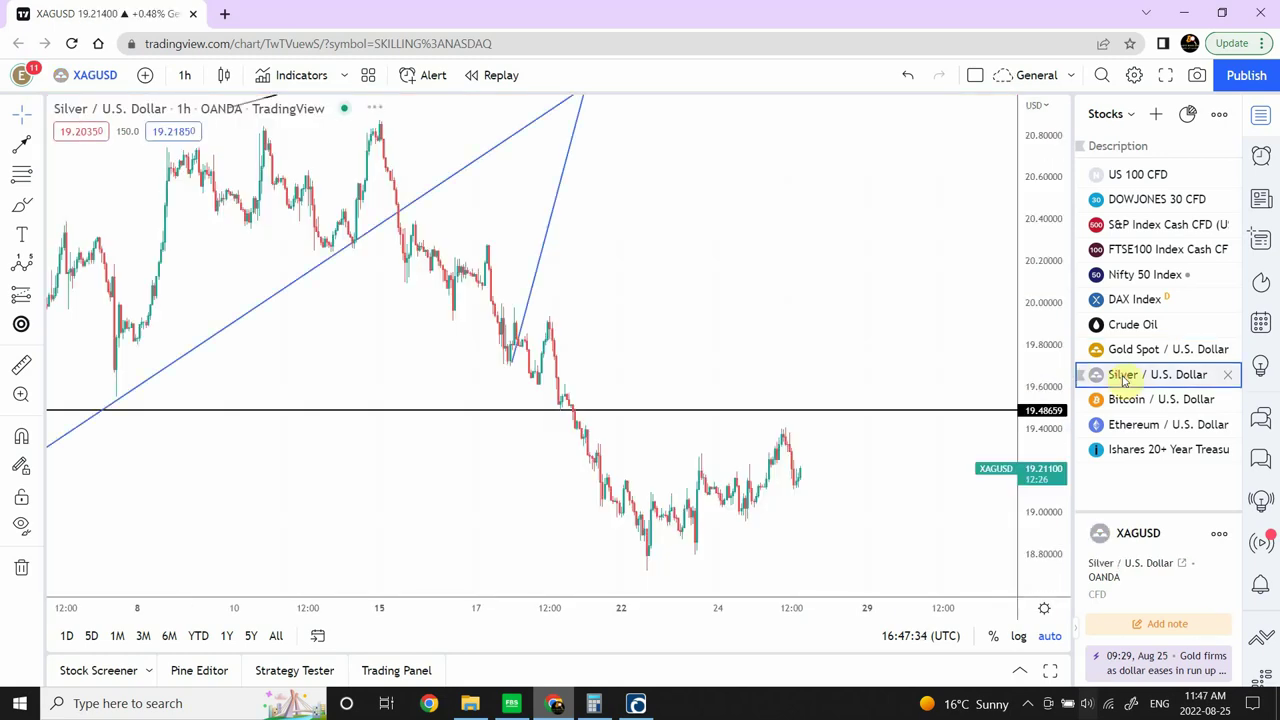
pyautogui.click(24, 178)
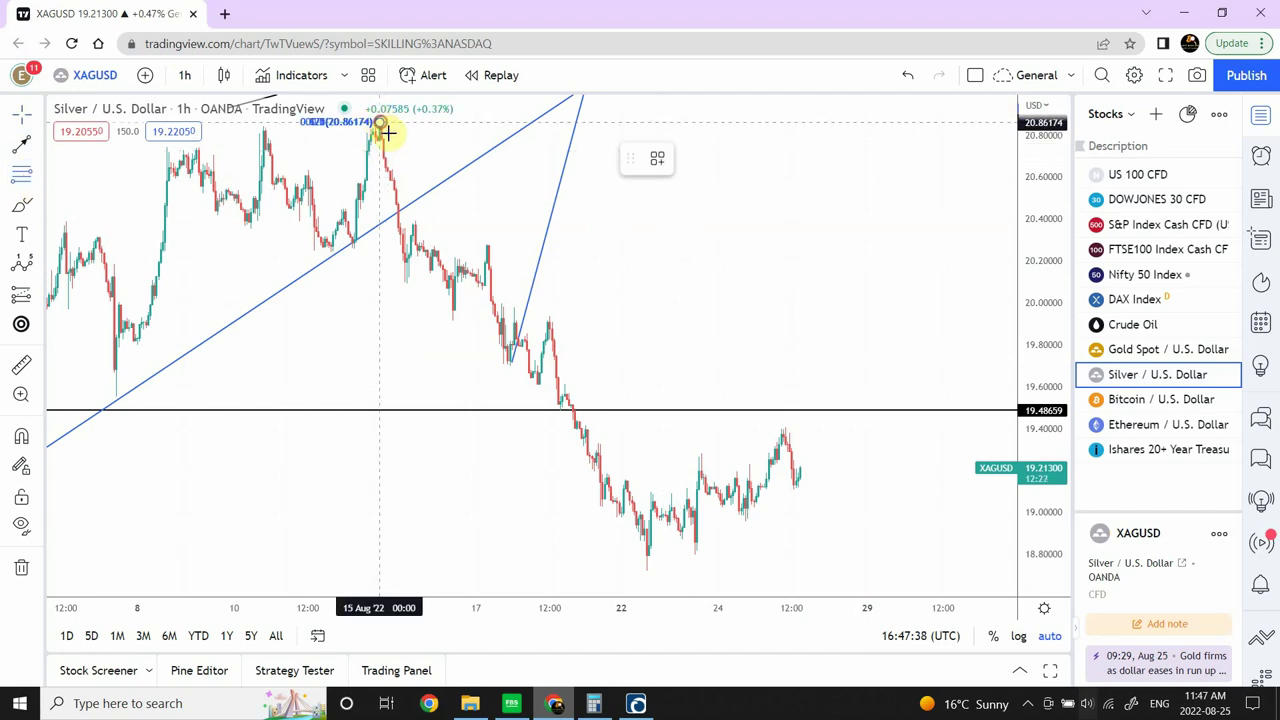
pyautogui.click(922, 570)
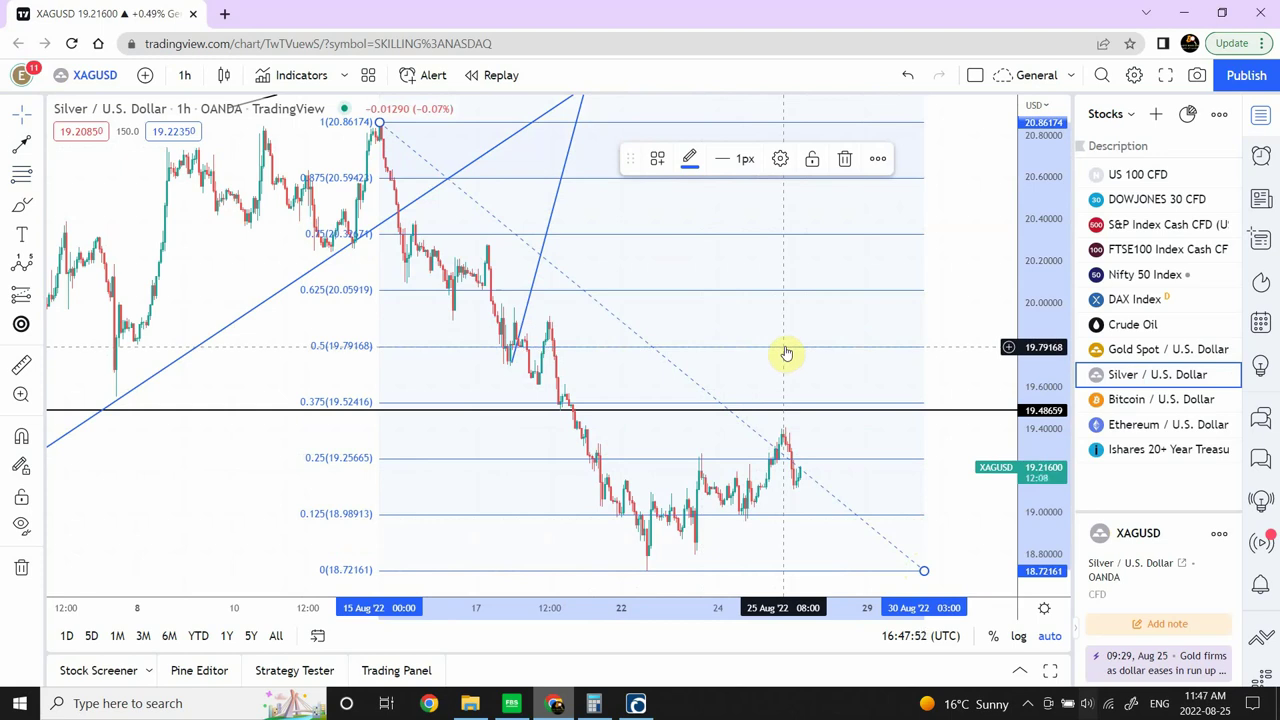
# Mark silver's 0.5 level with a near-horizontal arrow at about 19.79 from 25 Aug to 29 Aug and deselect it.
pyautogui.click(22, 145)
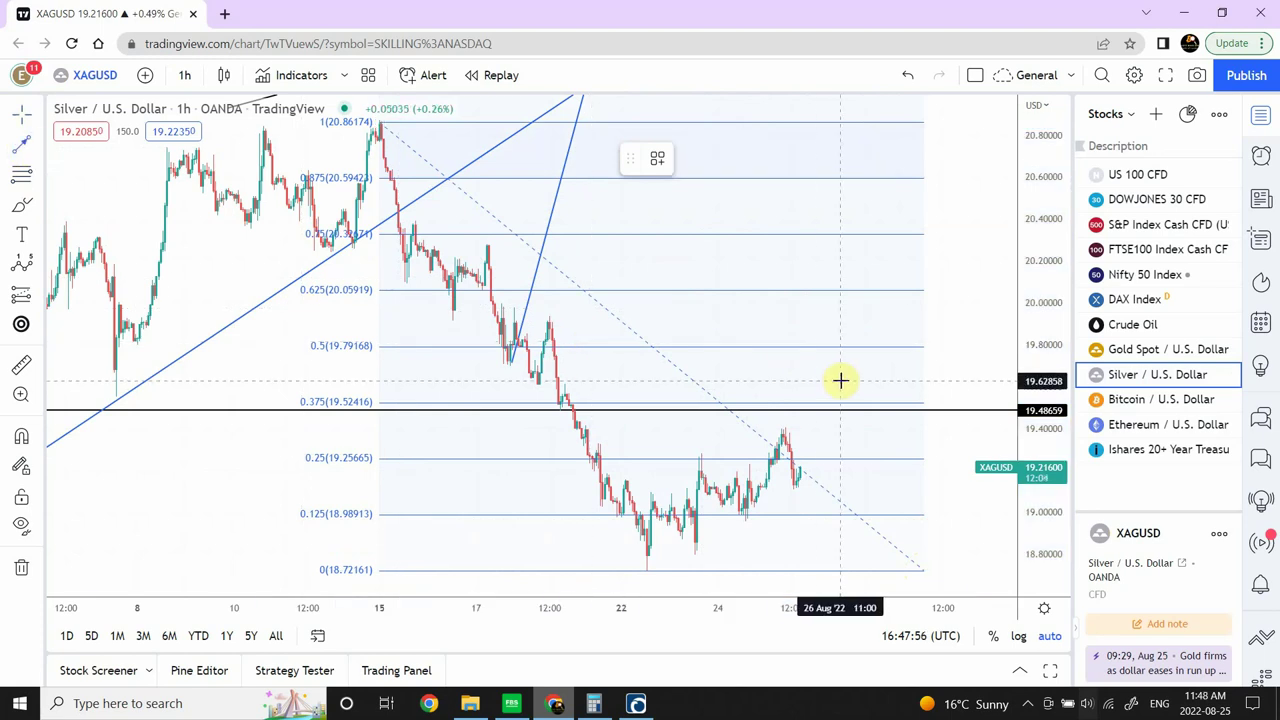
pyautogui.click(796, 347)
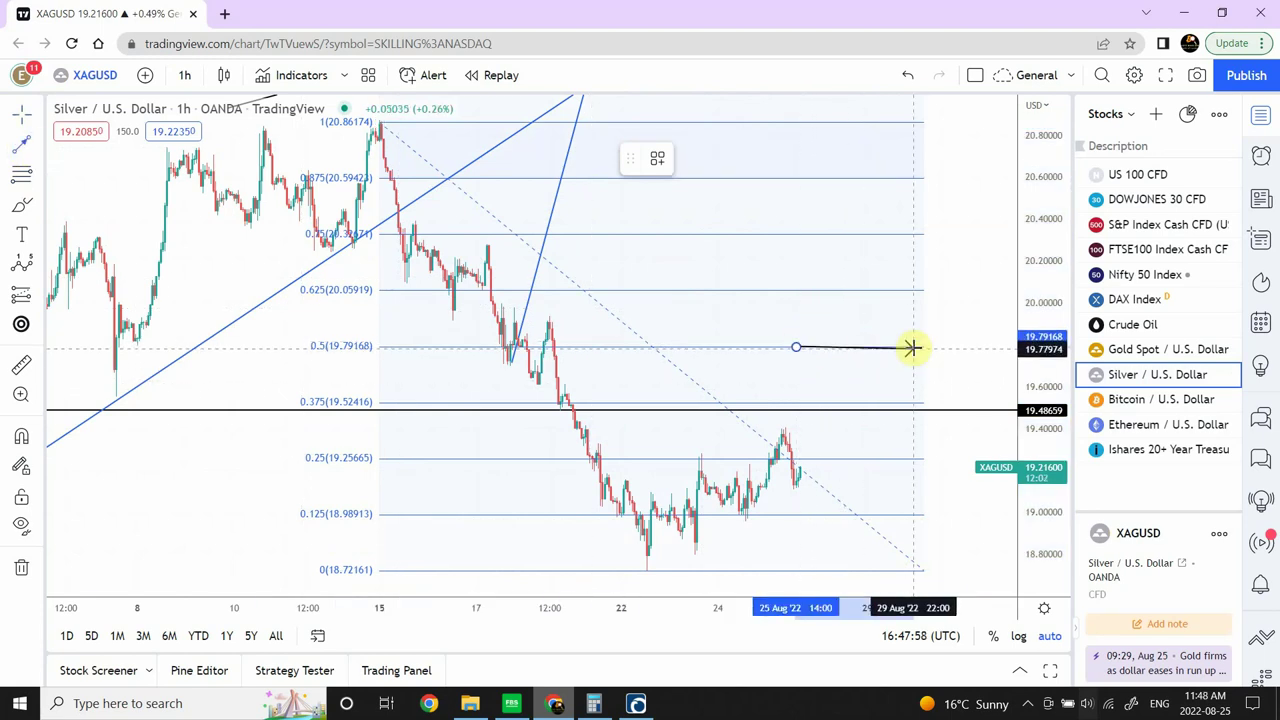
pyautogui.click(912, 347)
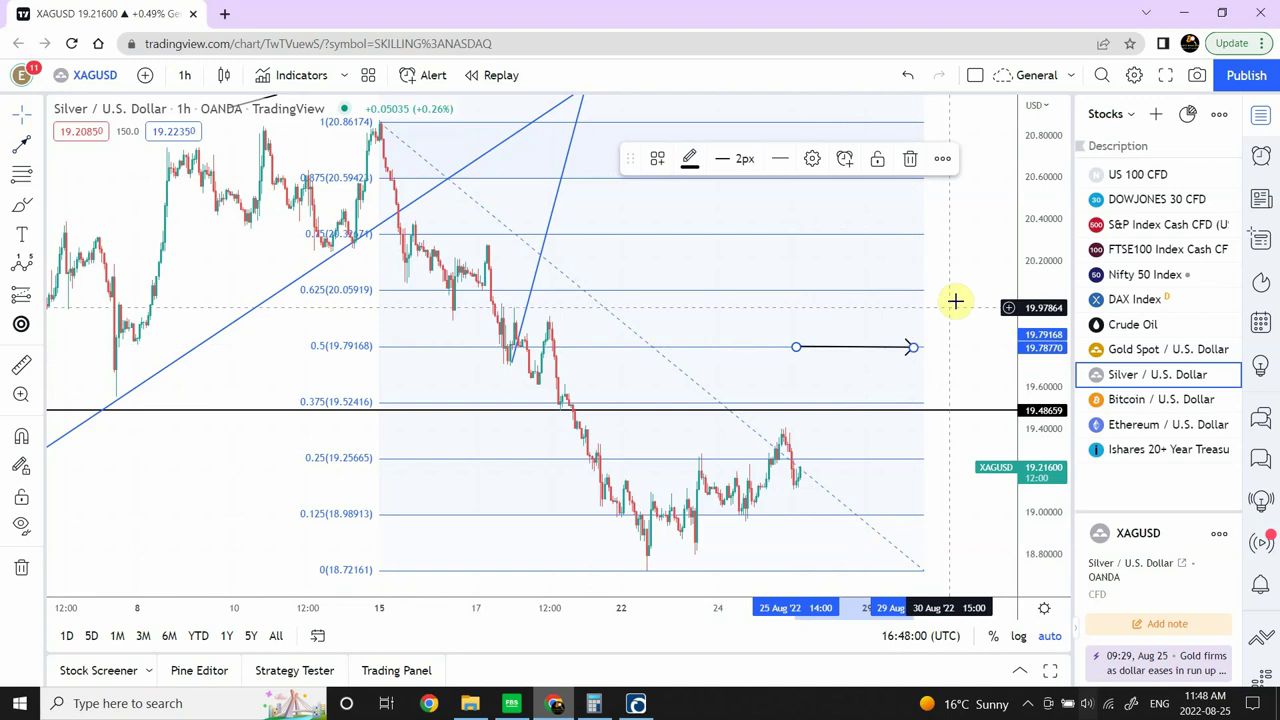
pyautogui.click(735, 490)
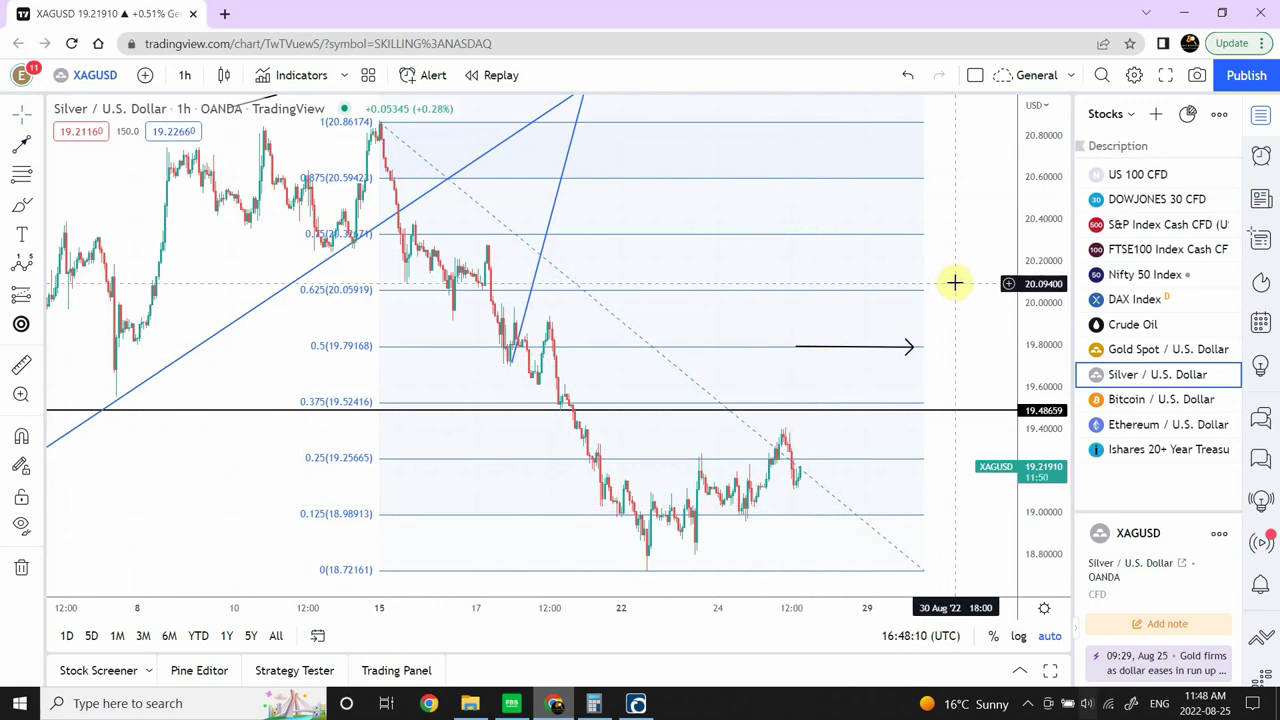
# Switch to the US 100 chart and draw a Fibonacci retracement from the 16 Aug high at 13727.9 down to 12802.9, extending it to 30 Aug.
pyautogui.click(1133, 176)
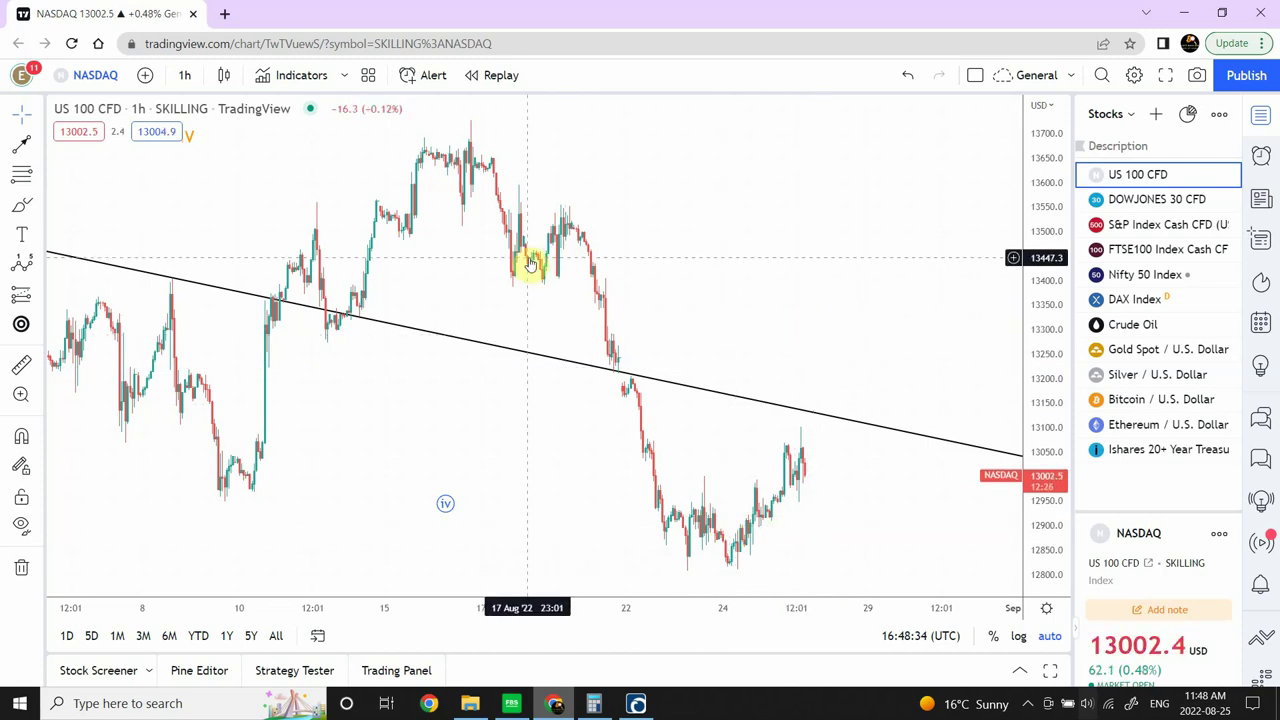
pyautogui.click(20, 172)
pyautogui.click(470, 119)
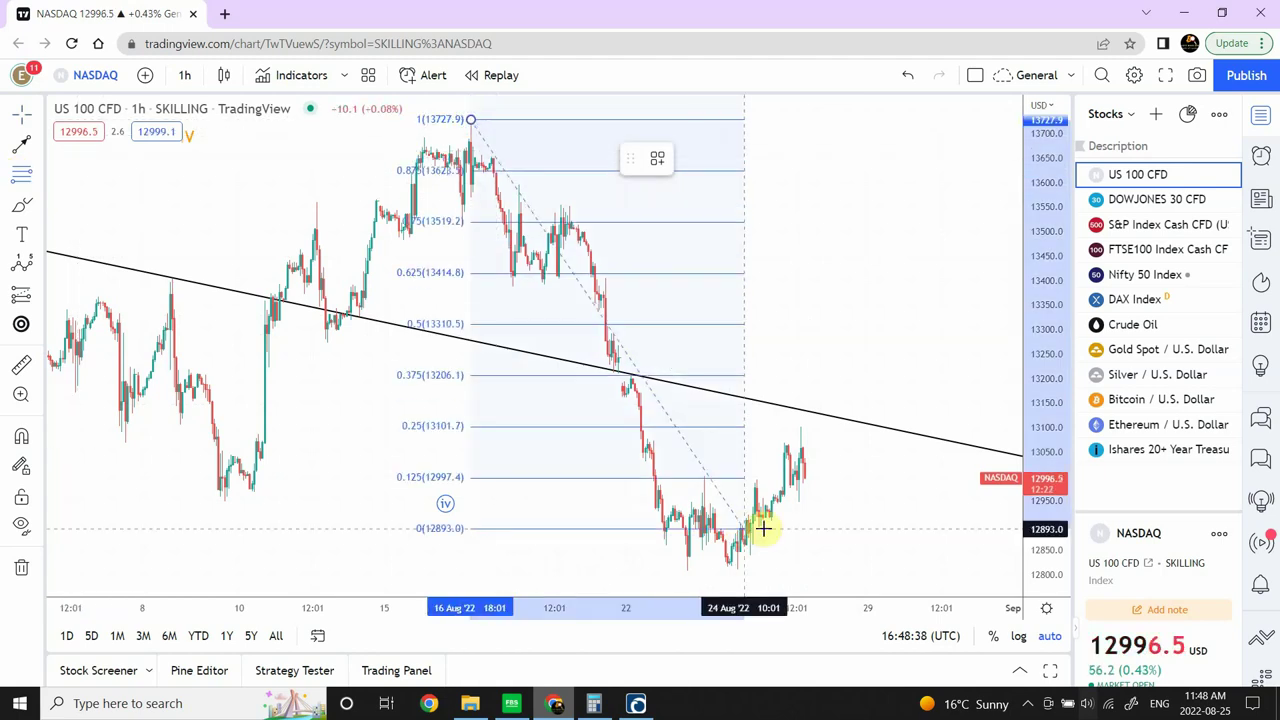
pyautogui.click(922, 572)
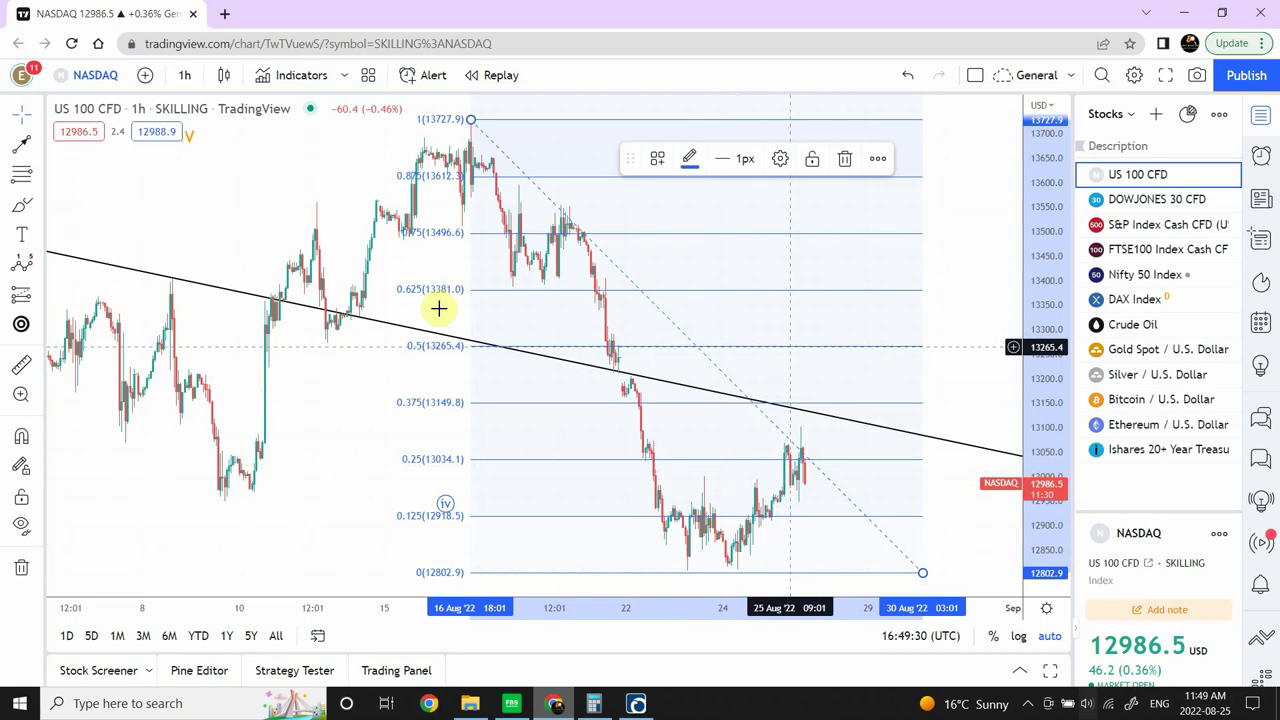
# Mark the 0.5 level on US 100 with a near-horizontal arrow at about 13265 from 24 Aug to 29 Aug and deselect it.
pyautogui.click(24, 145)
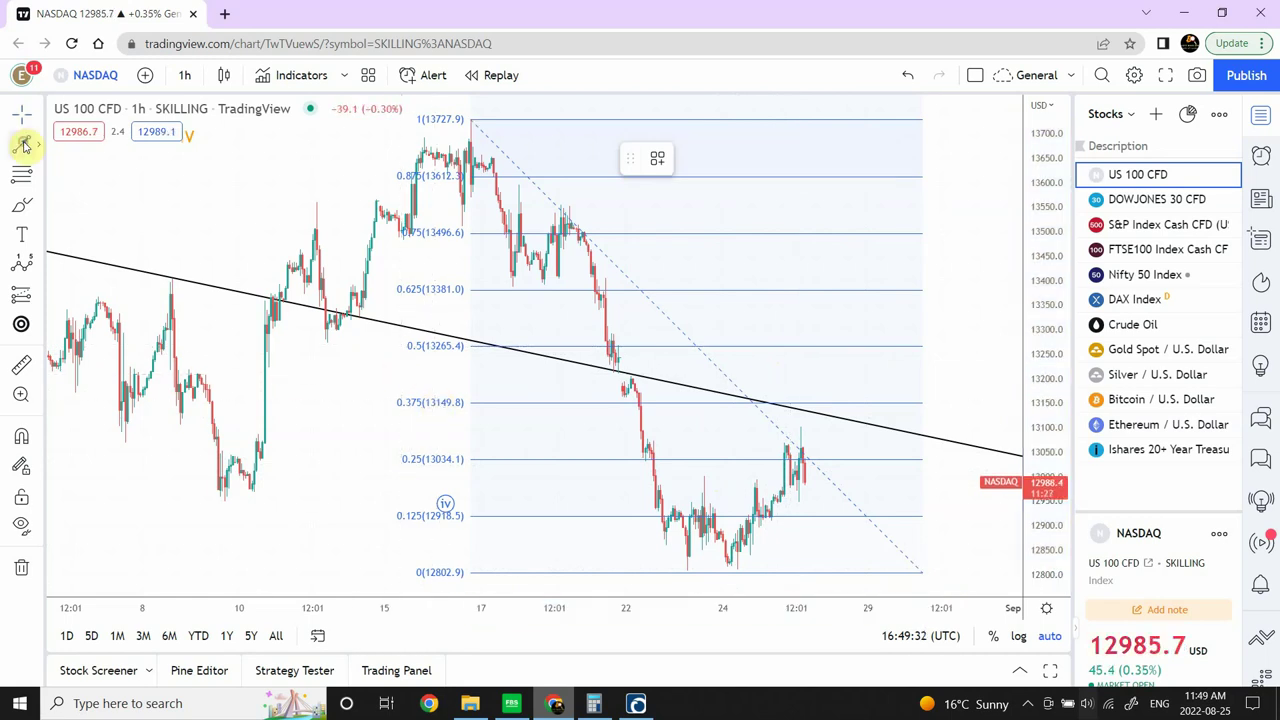
pyautogui.click(767, 345)
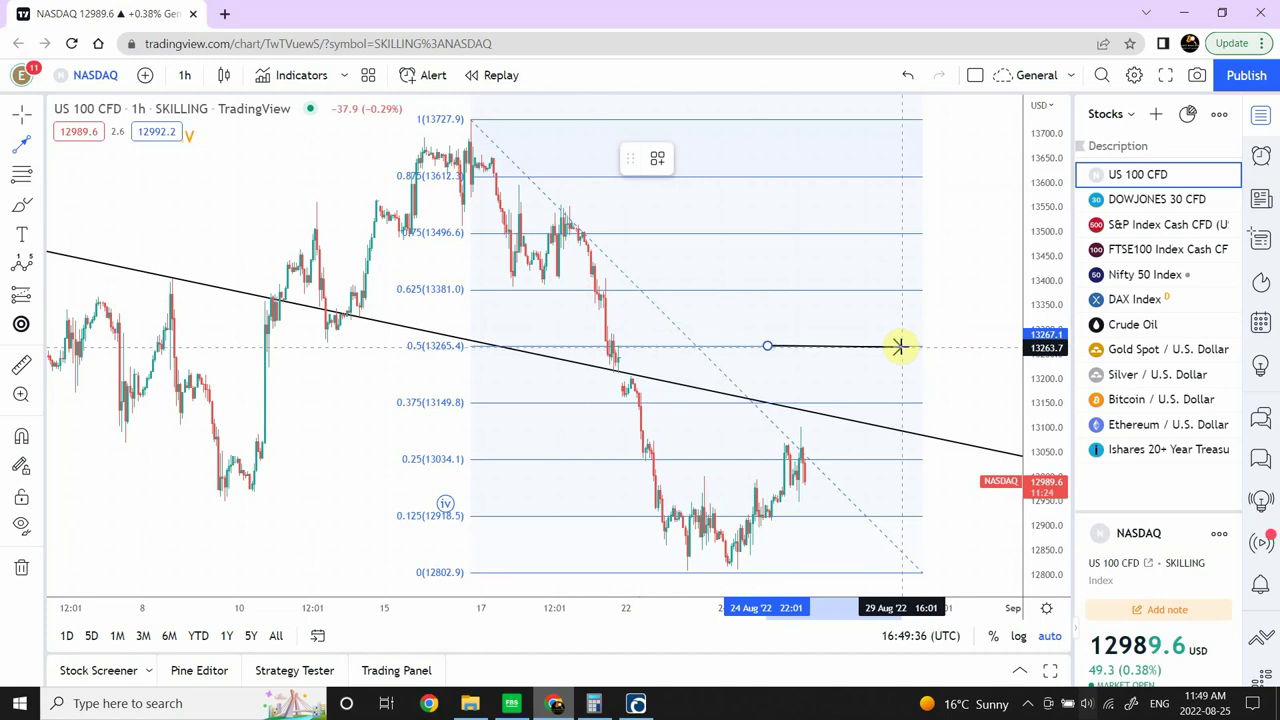
pyautogui.click(899, 346)
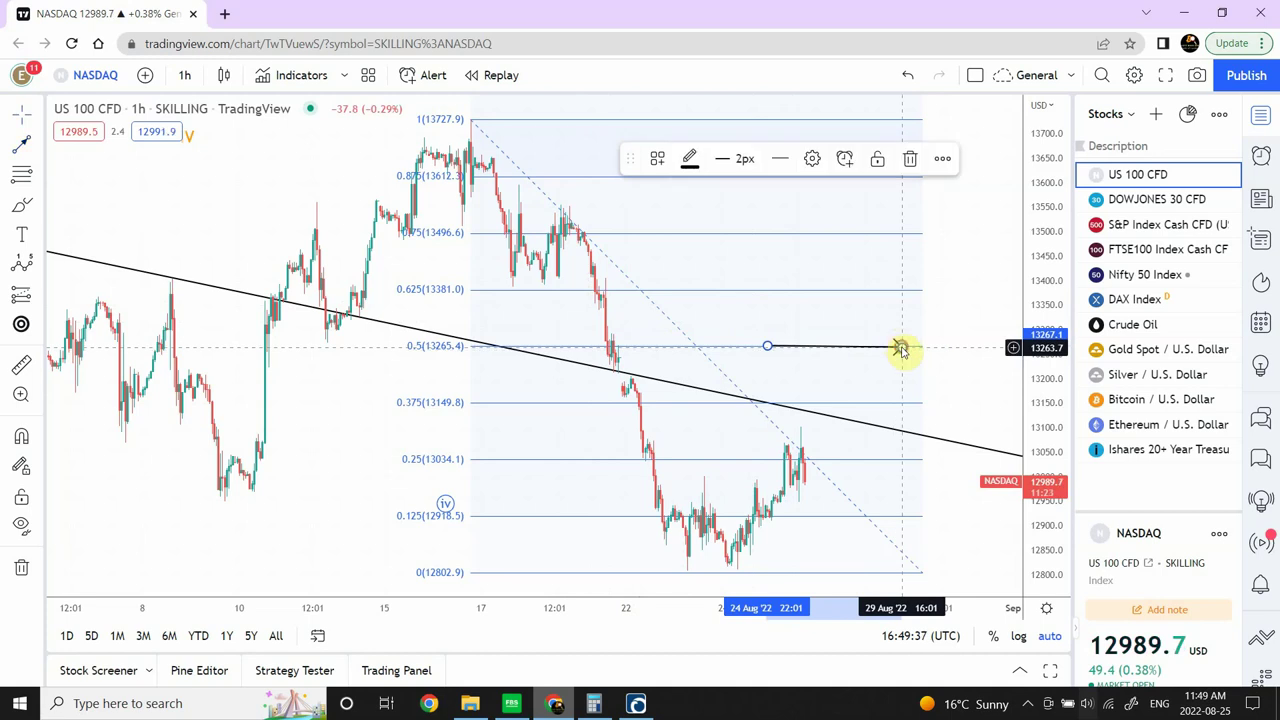
pyautogui.click(963, 357)
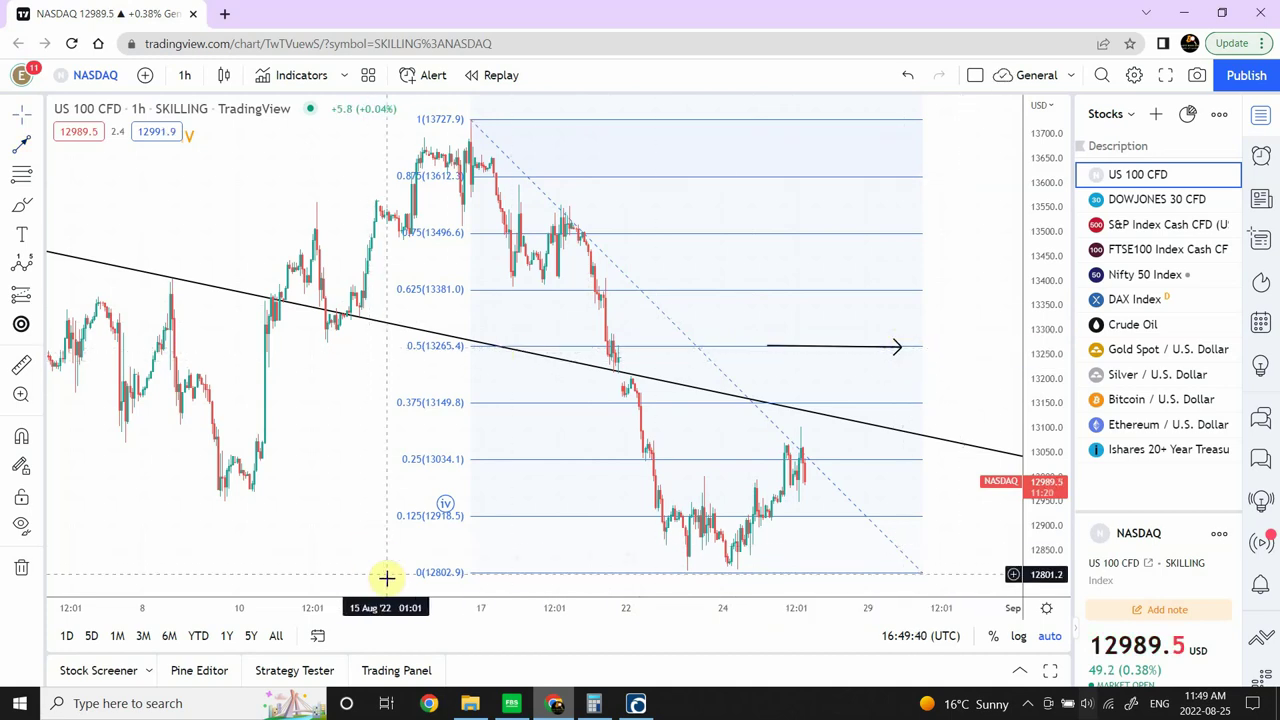
# Examine the wider US 100 wave count since July and compare it with the Dow Jones 30, S&P and FTSE100 charts.
pyautogui.click(489, 563)
pyautogui.click(489, 563)
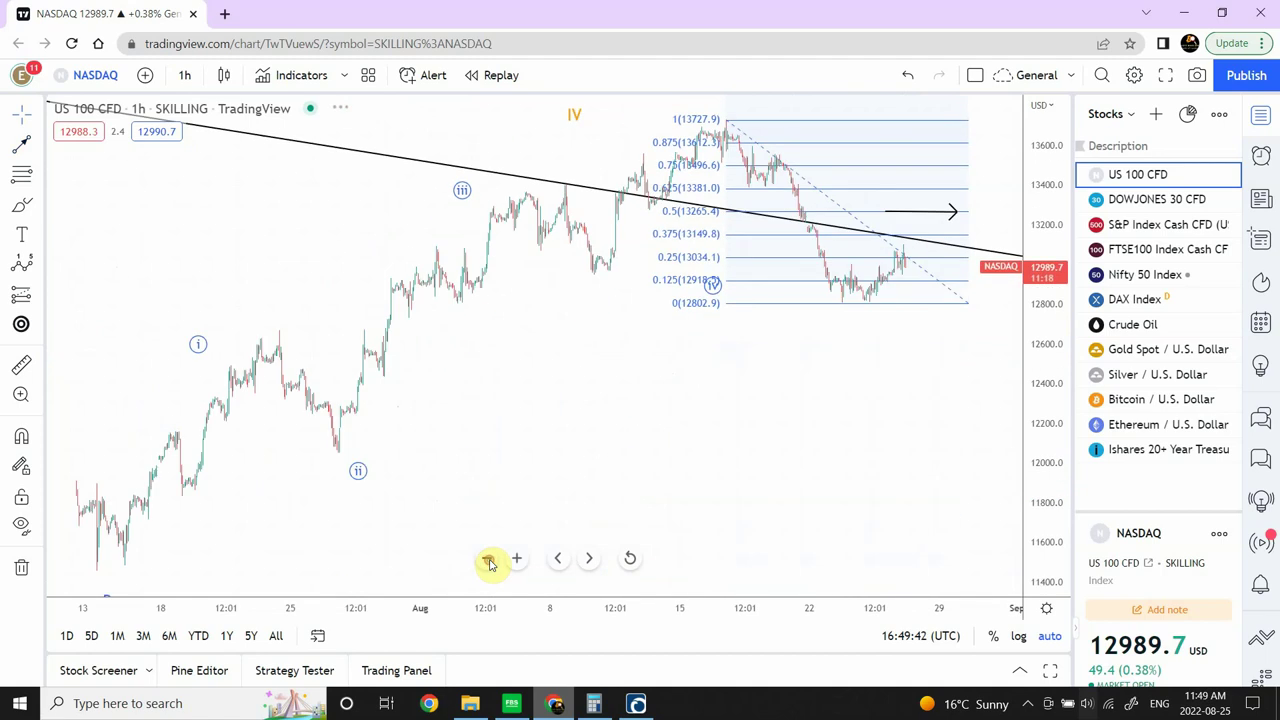
pyautogui.click(489, 563)
pyautogui.moveTo(753, 430); pyautogui.dragTo(709, 423)
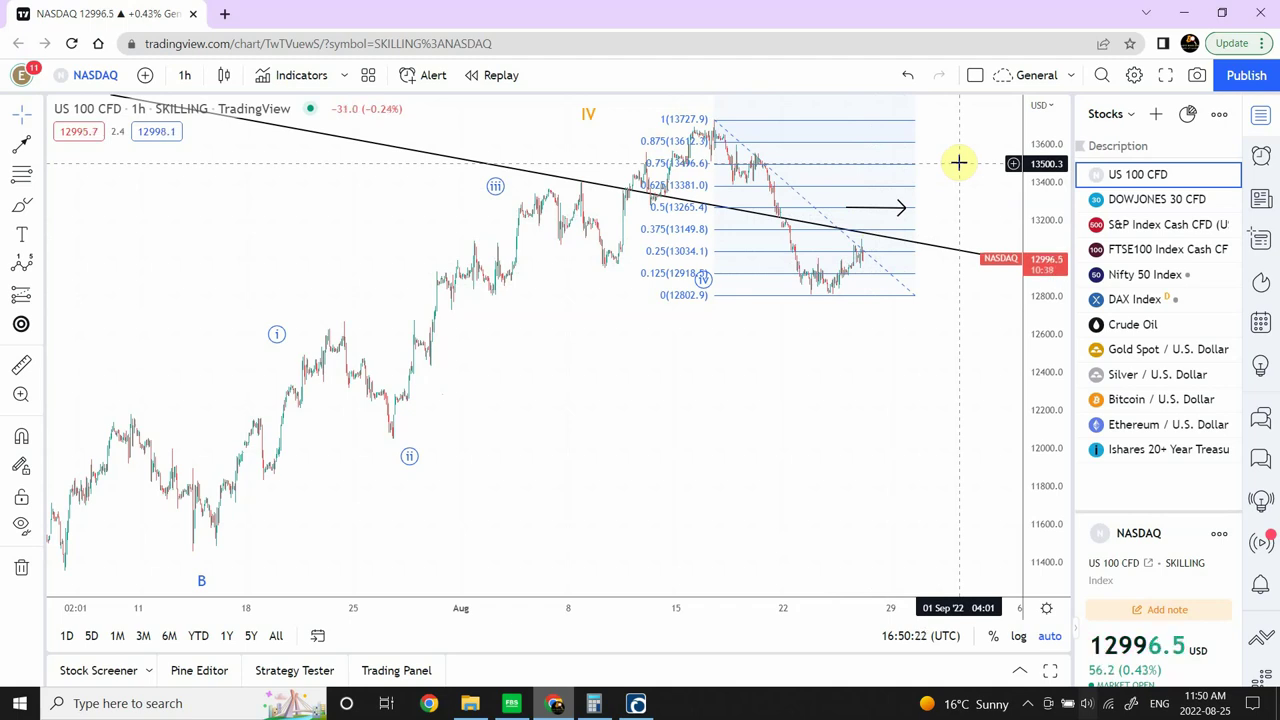
pyautogui.click(1138, 205)
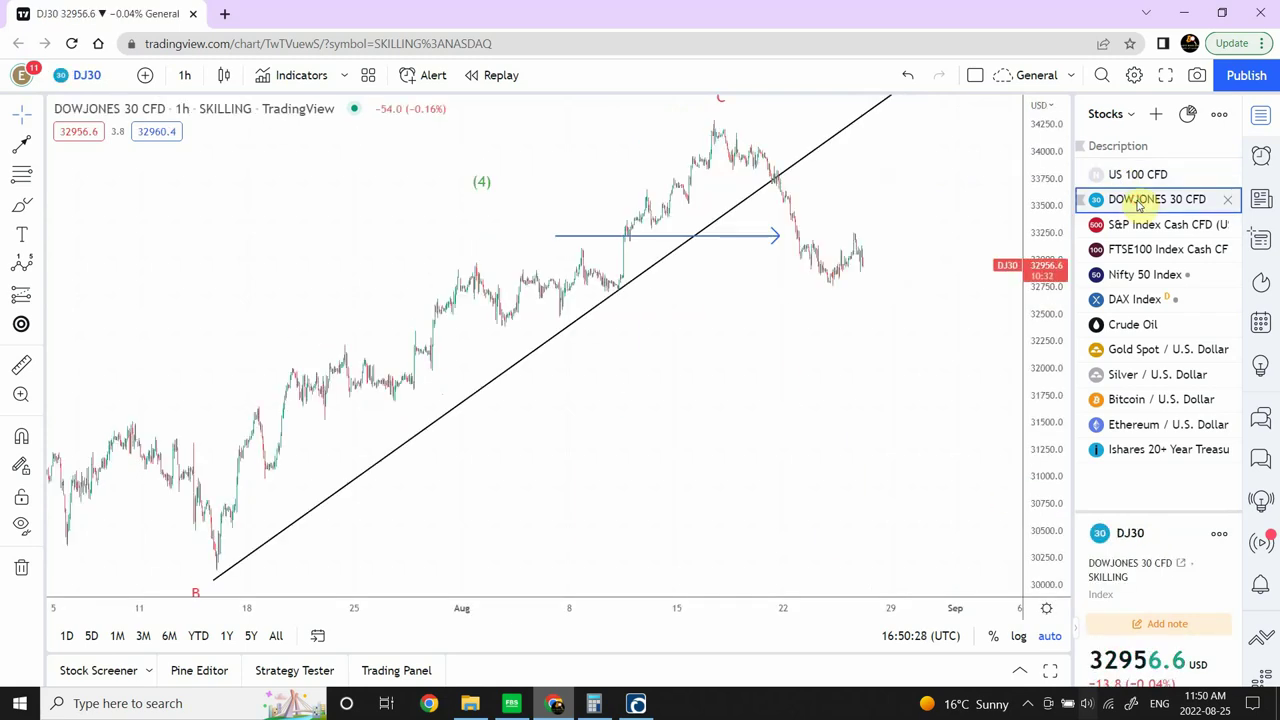
pyautogui.click(1146, 226)
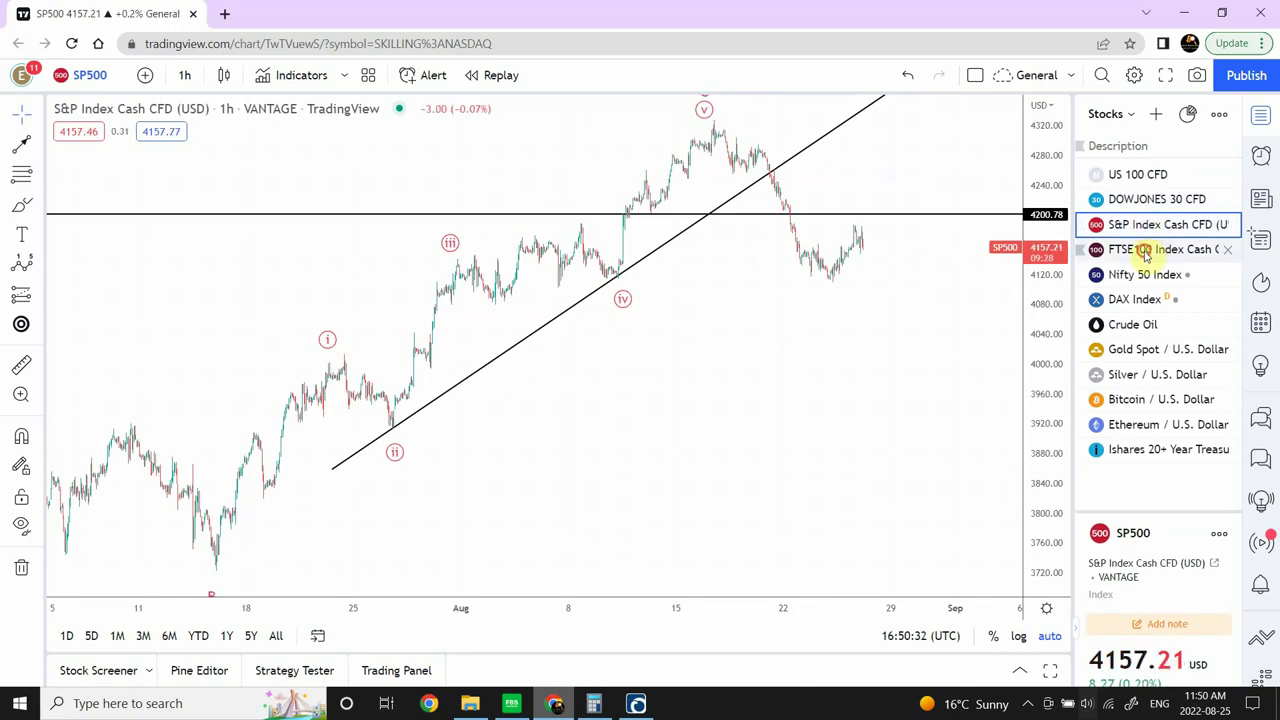
pyautogui.click(1146, 255)
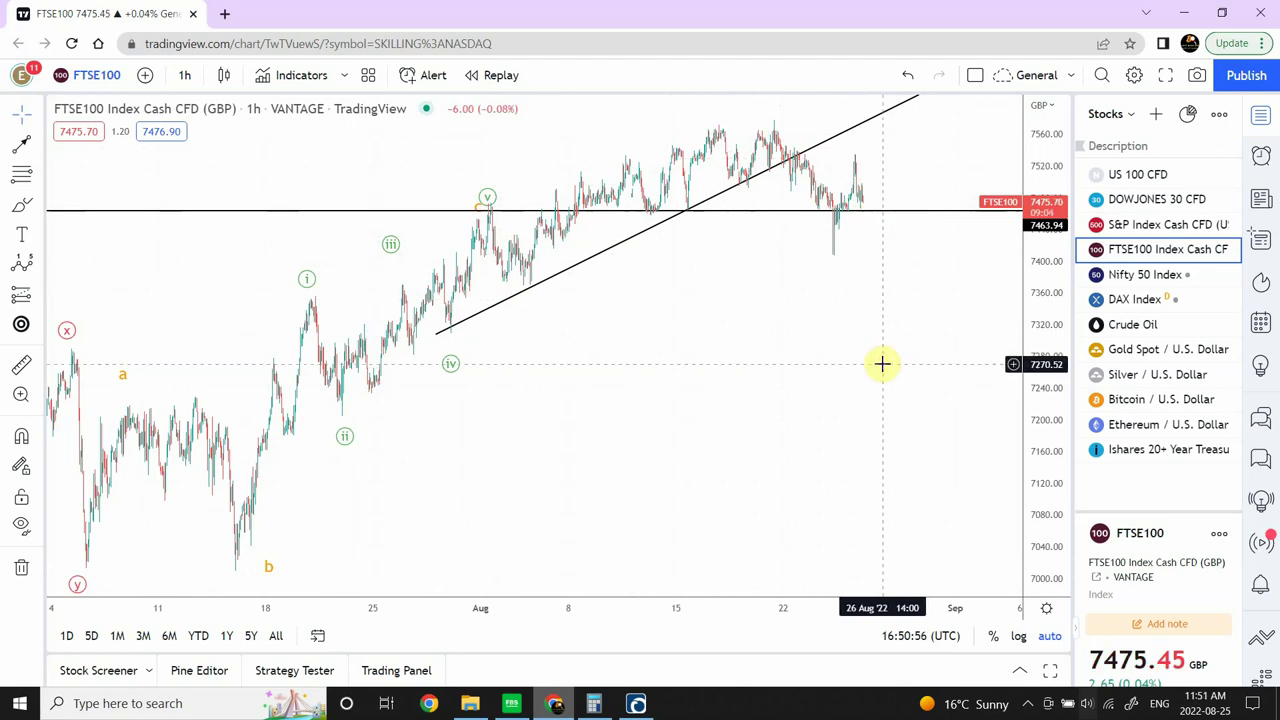
# Switch to the Nifty 50 Index chart and examine its price action since mid-July against the rising trendlines and horizontal levels.
pyautogui.click(1155, 279)
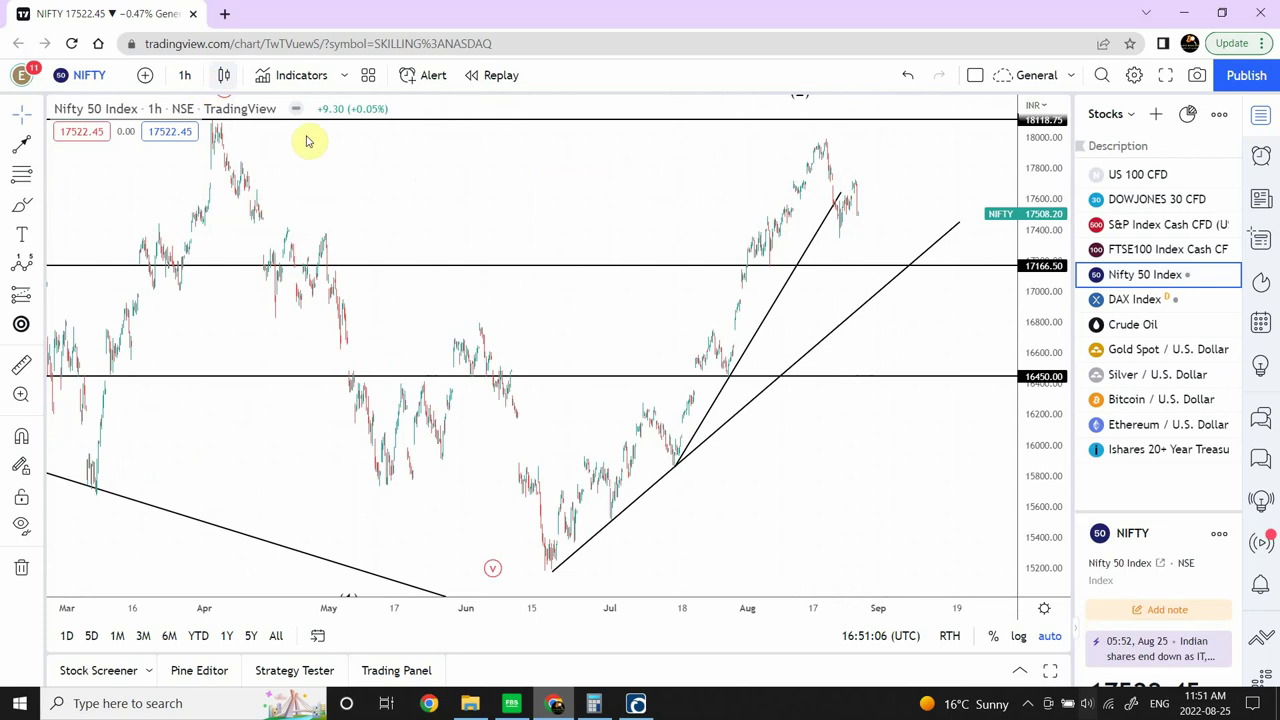
pyautogui.click(520, 558)
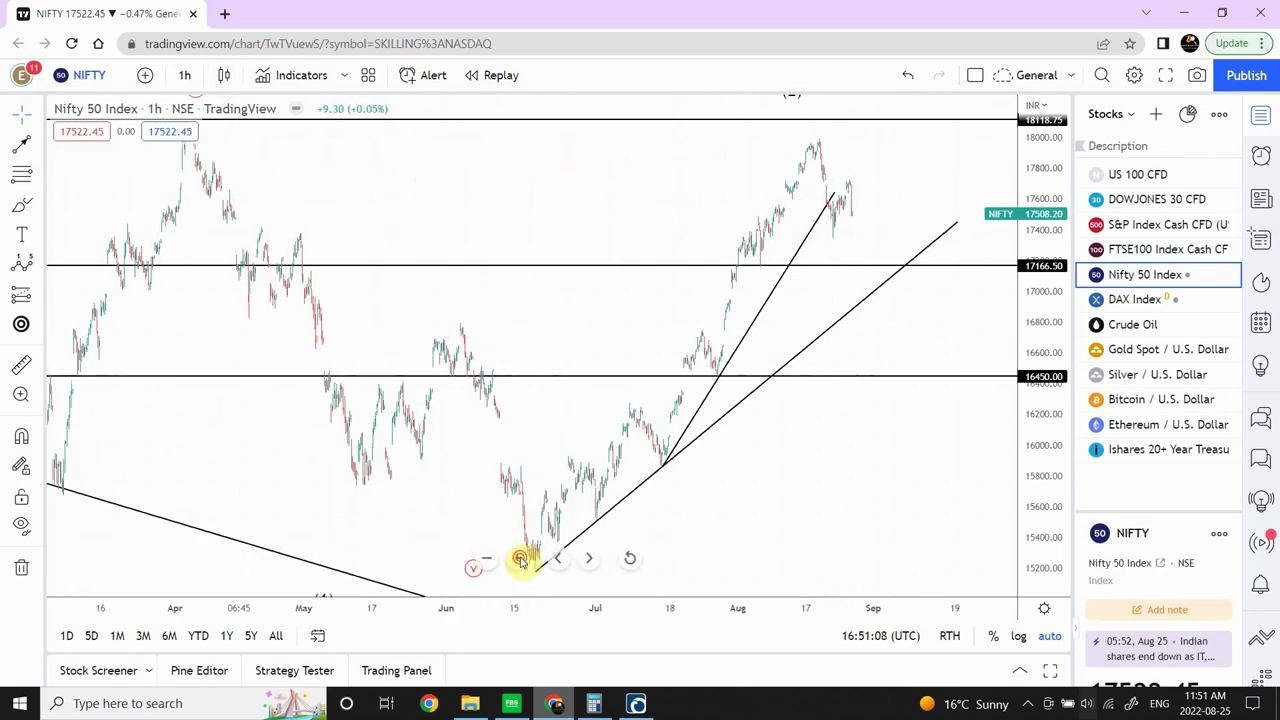
pyautogui.click(520, 558)
pyautogui.click(520, 558)
pyautogui.click(520, 558)
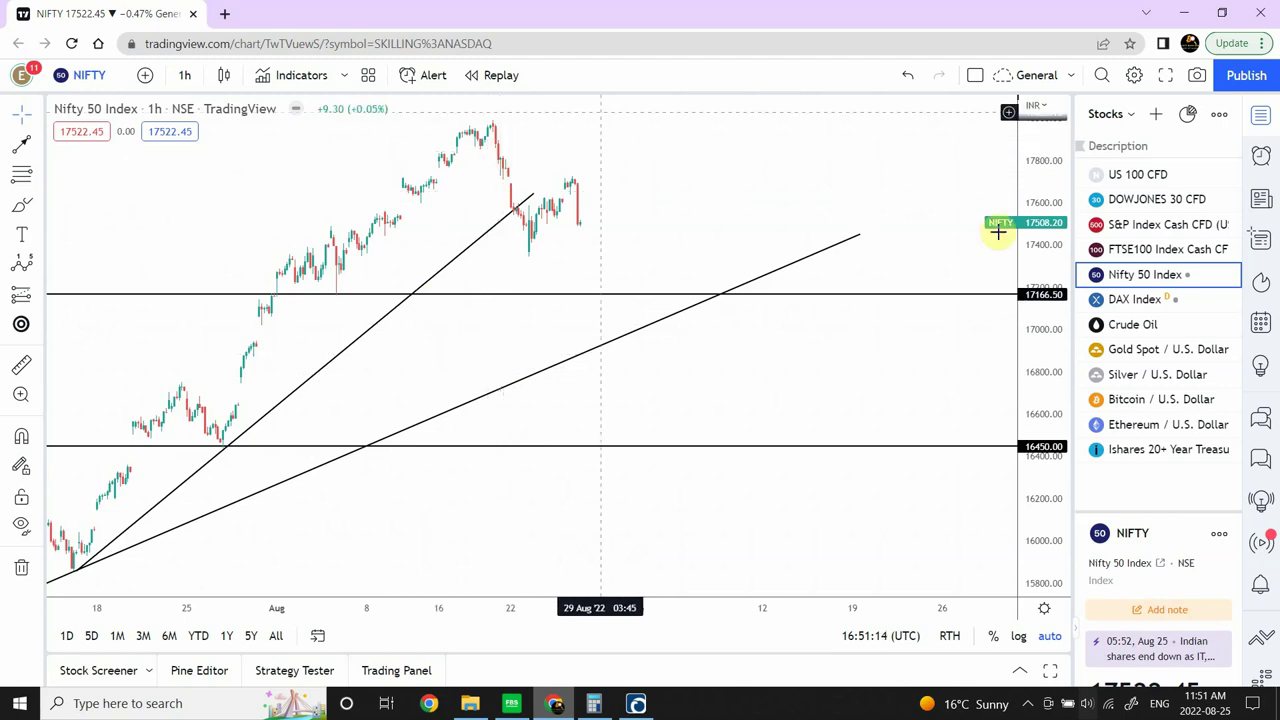
# Switch to the US 100 chart on the 1-day interval and examine its wave labels and price action up to August.
pyautogui.click(1122, 176)
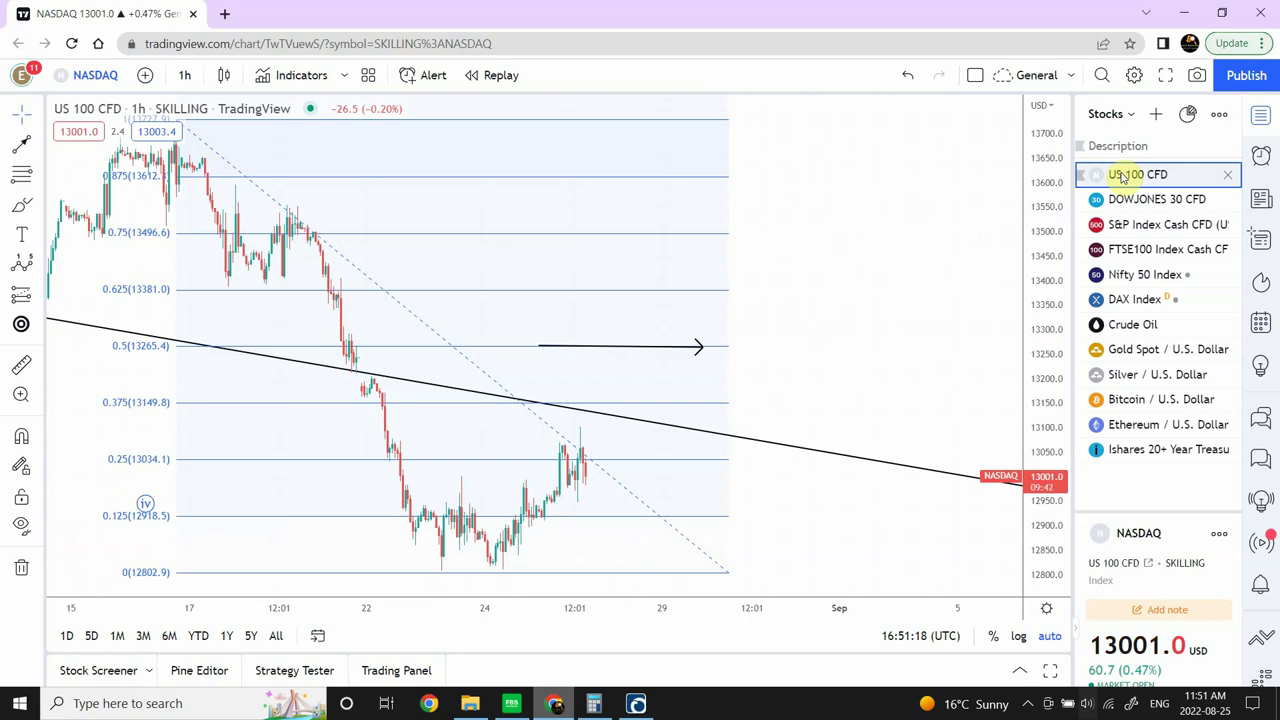
pyautogui.moveTo(576, 271); pyautogui.dragTo(832, 283)
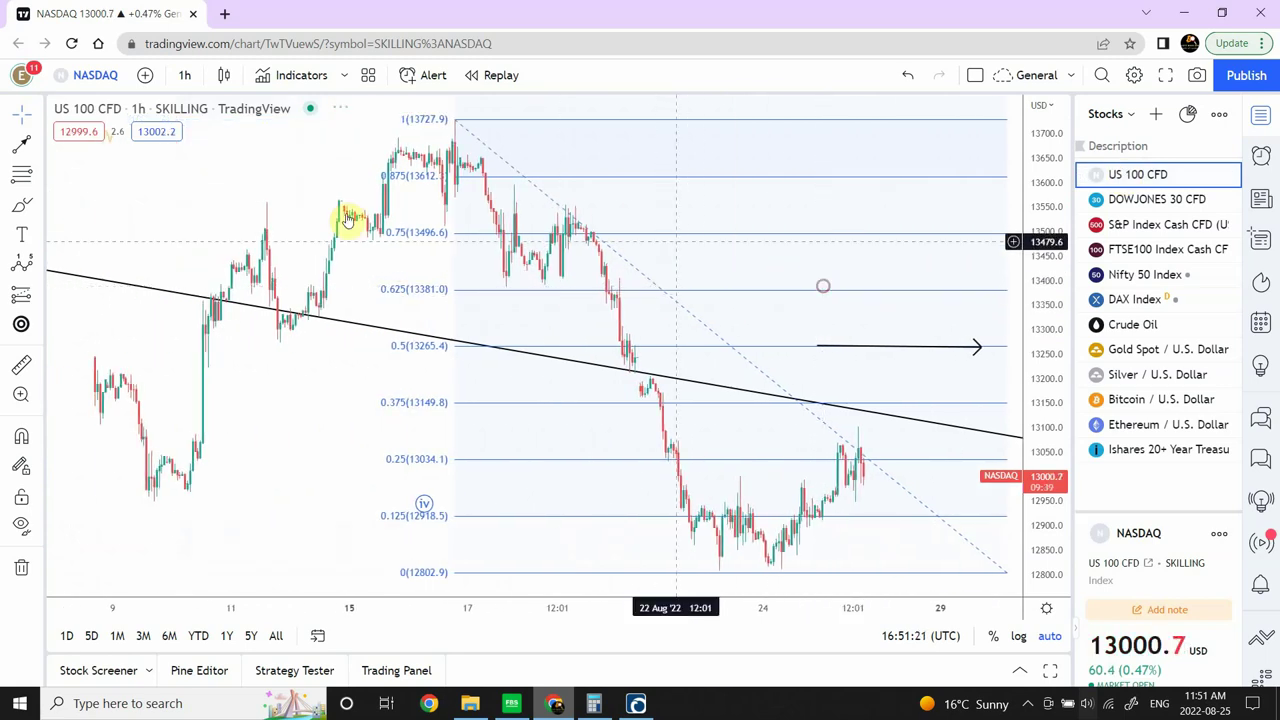
pyautogui.click(186, 77)
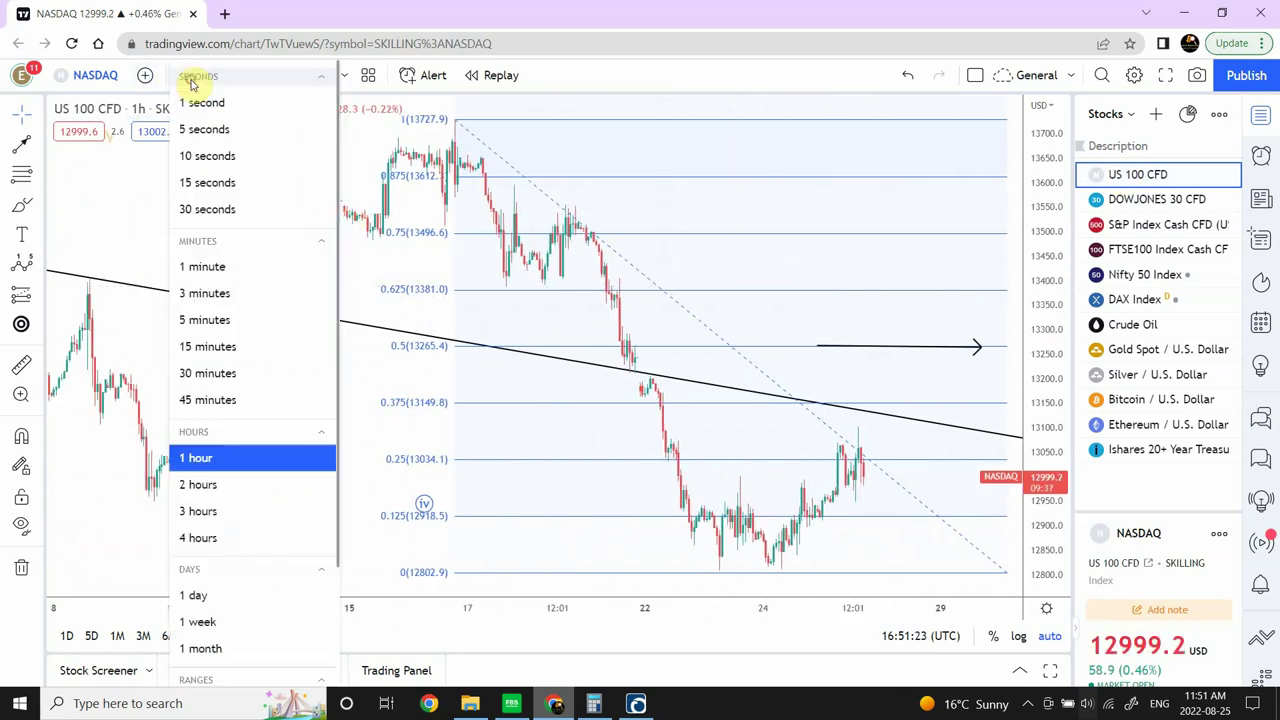
pyautogui.click(200, 596)
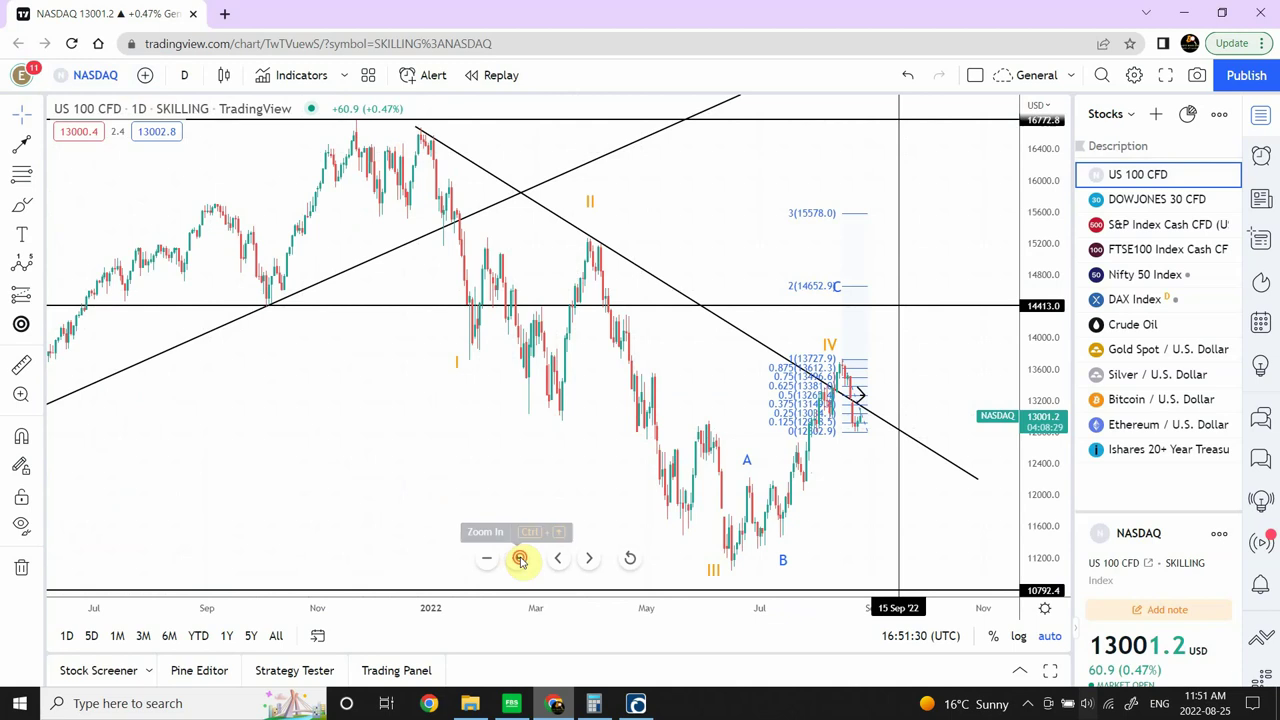
pyautogui.click(520, 560)
pyautogui.click(520, 560)
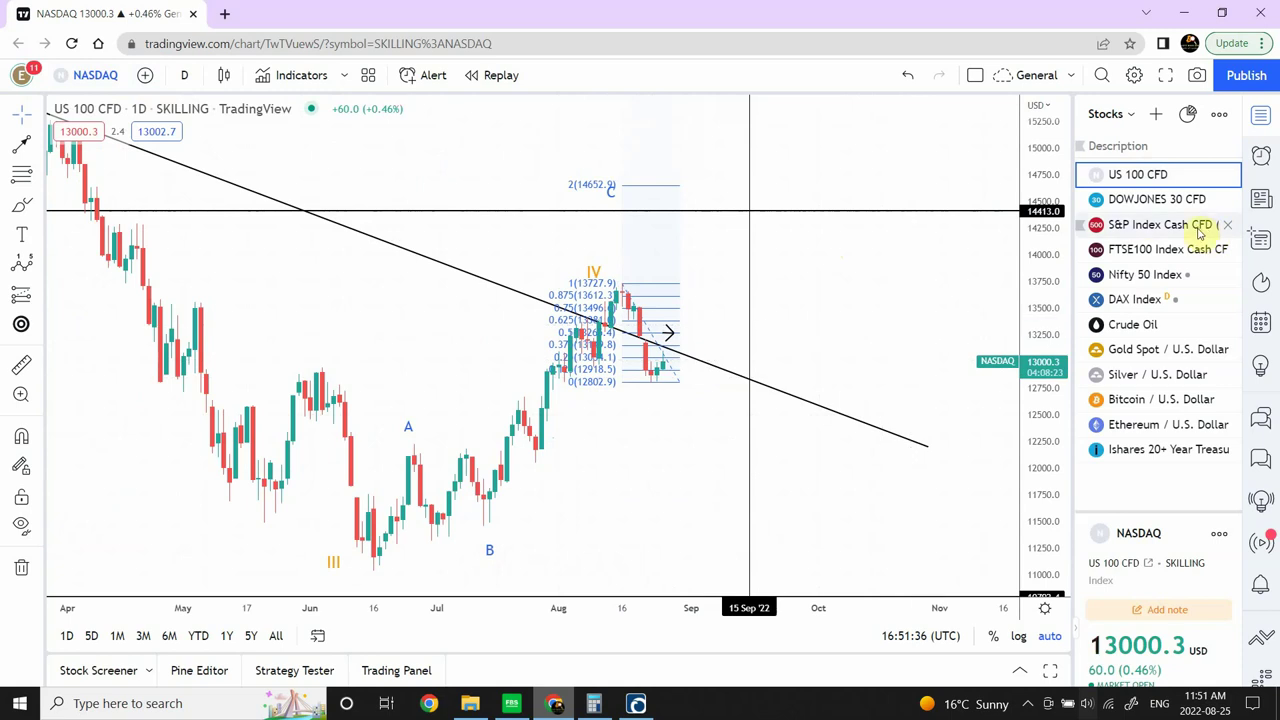
# Switch to the Nifty 50 Index and compare its daily and 1-hour price action since April, ending on the 1-hour interval.
pyautogui.click(1142, 277)
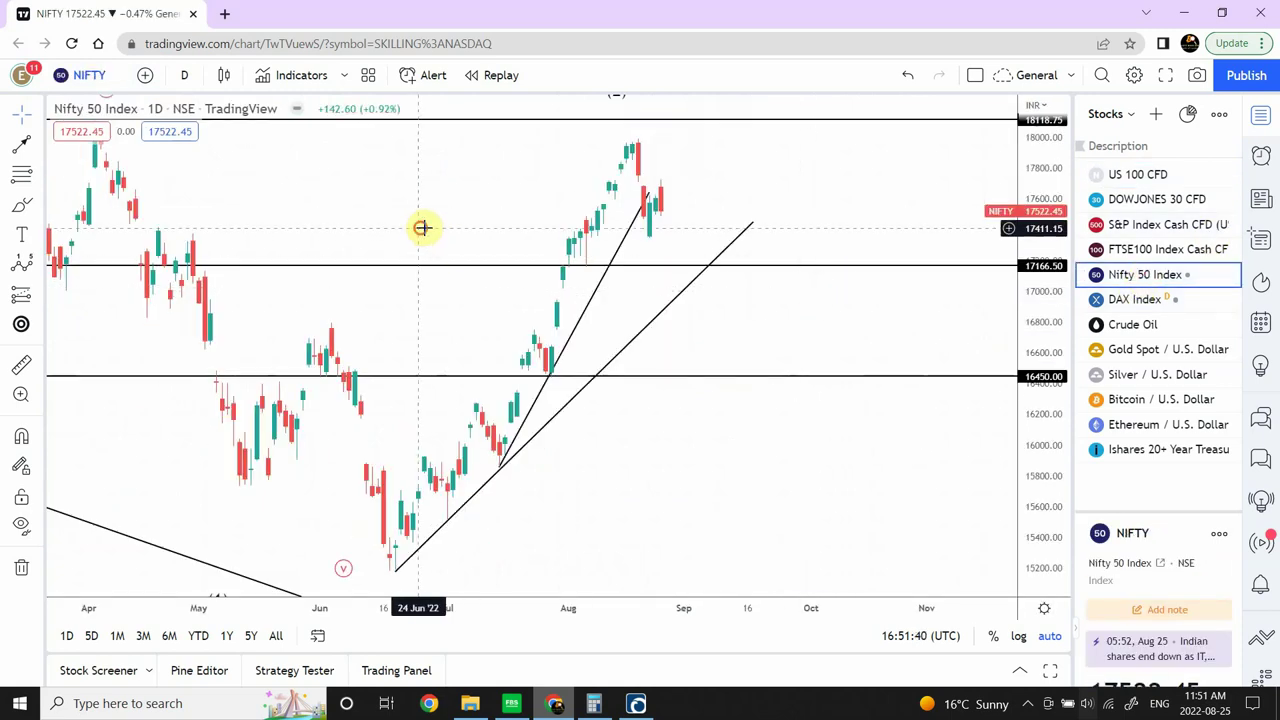
pyautogui.moveTo(428, 236); pyautogui.dragTo(452, 259)
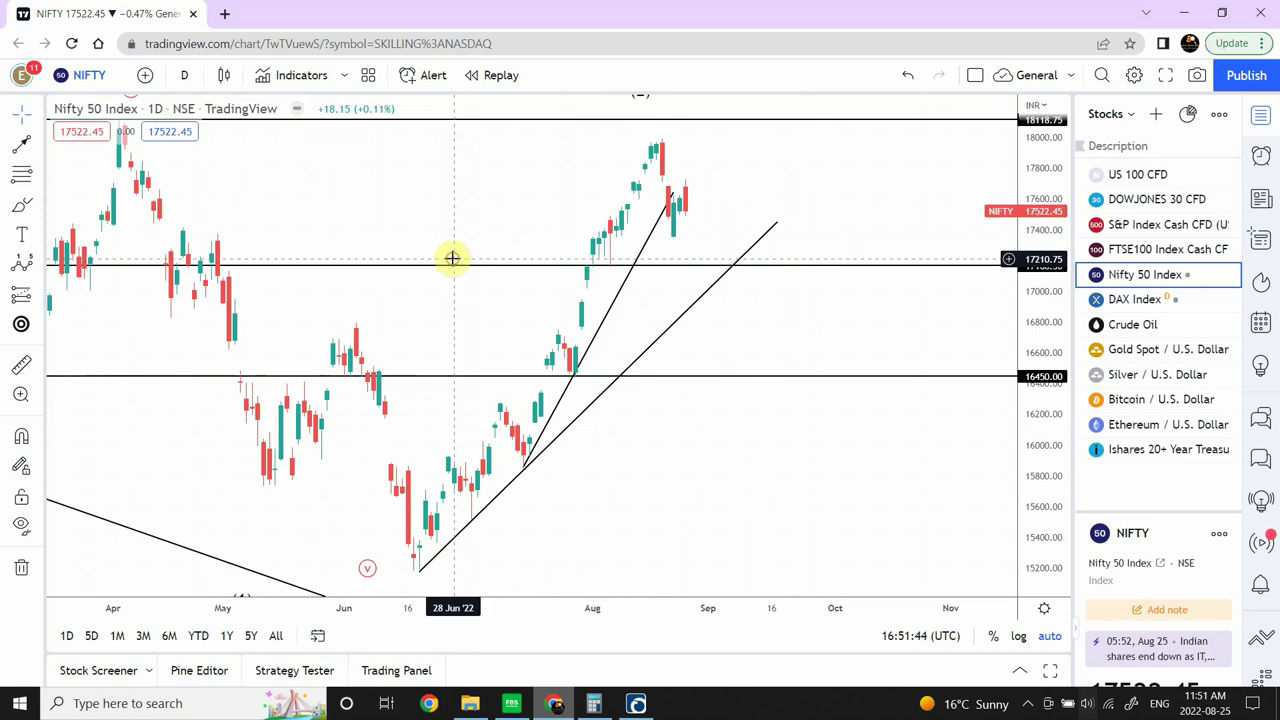
pyautogui.click(183, 75)
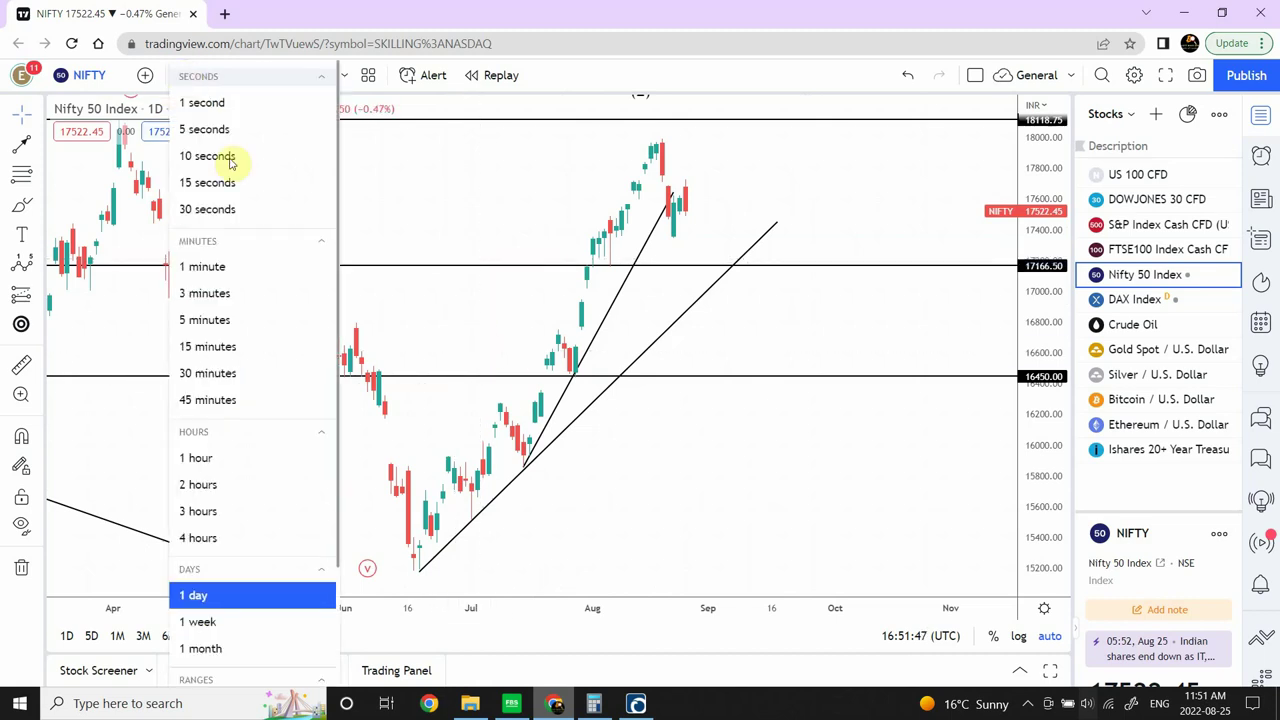
pyautogui.click(206, 458)
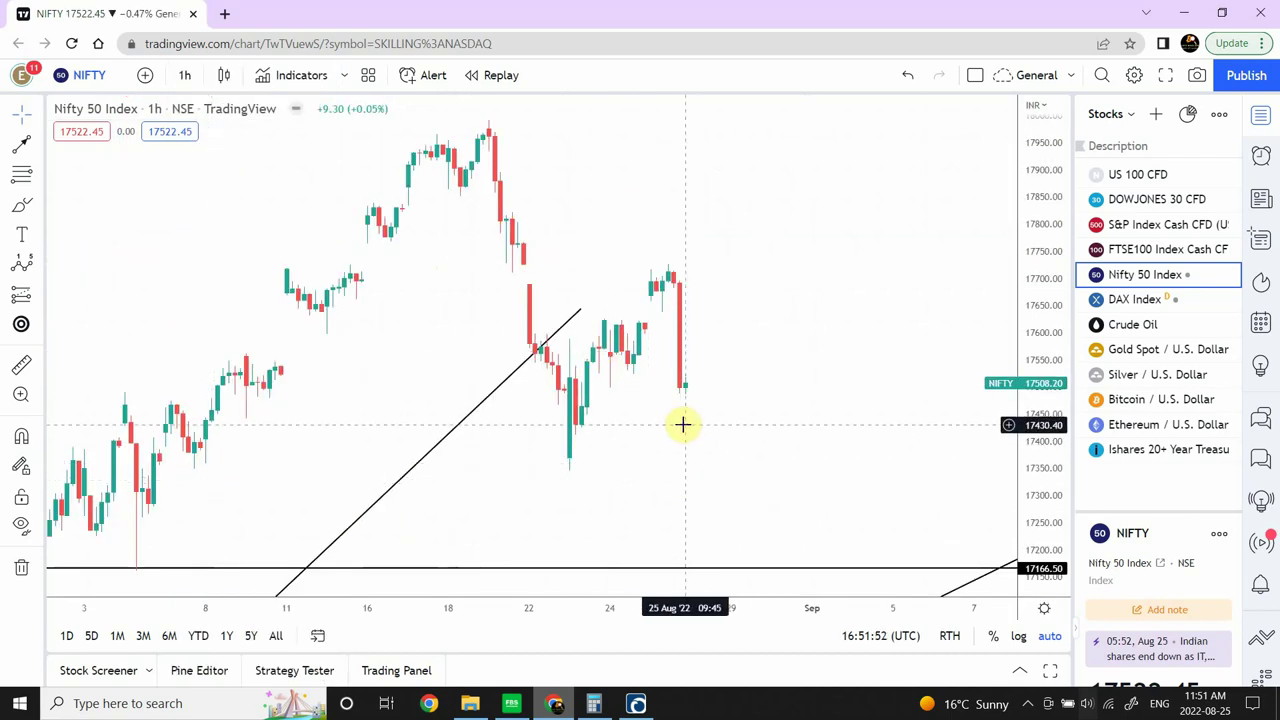
pyautogui.moveTo(557, 531)
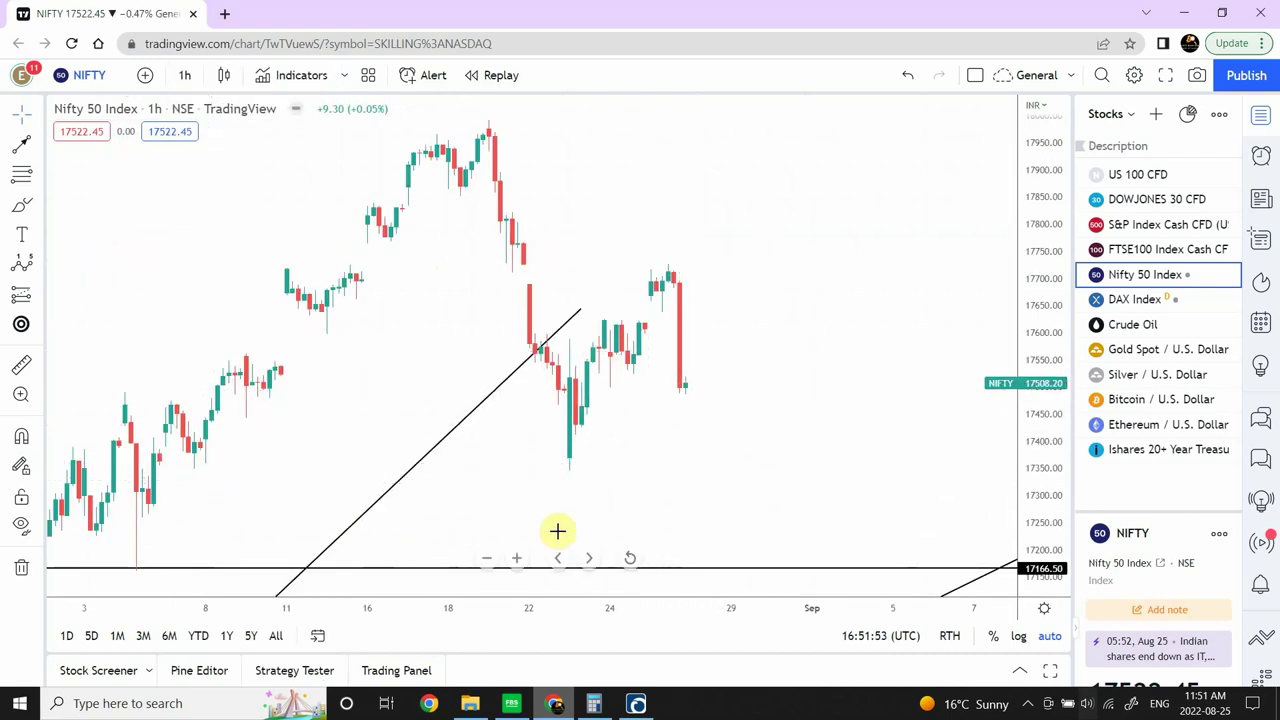
pyautogui.click(486, 563)
pyautogui.click(486, 563)
pyautogui.click(486, 563)
pyautogui.click(486, 563)
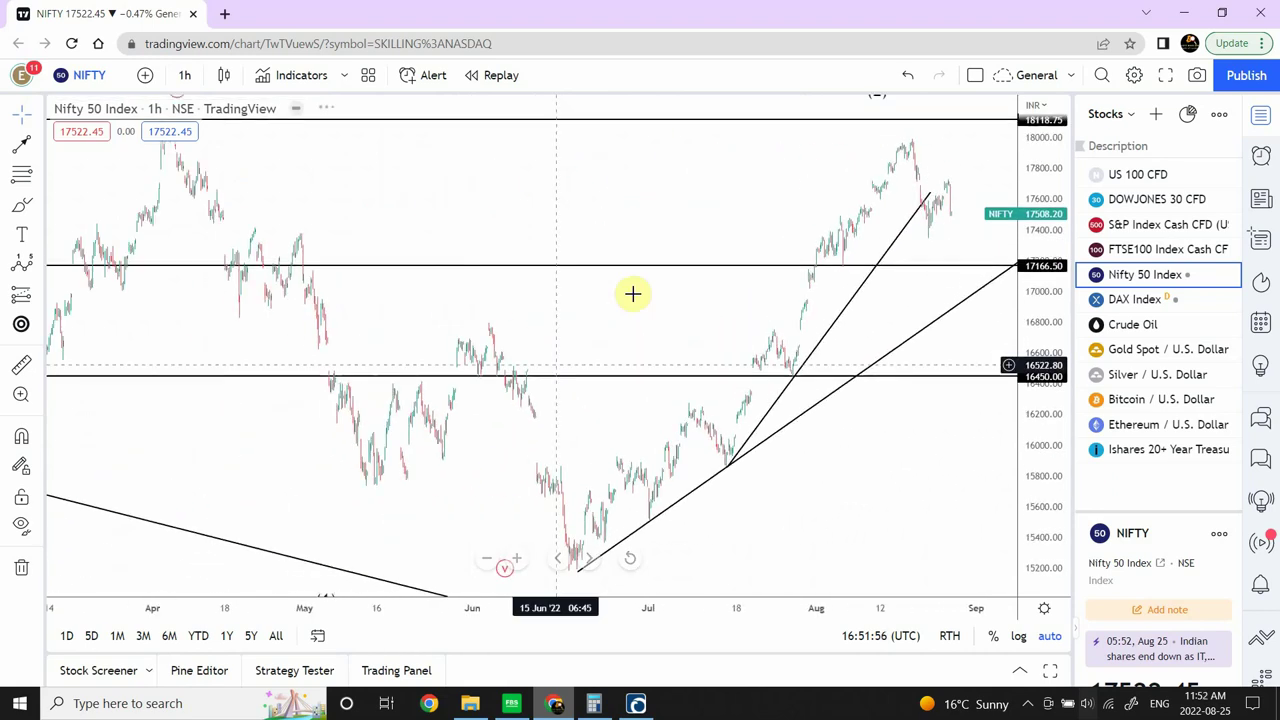
# Extend the steeper Nifty 50 trendline from the 14 Jul low up to about 17884 on 25 Aug and deselect it.
pyautogui.moveTo(749, 214); pyautogui.dragTo(429, 237)
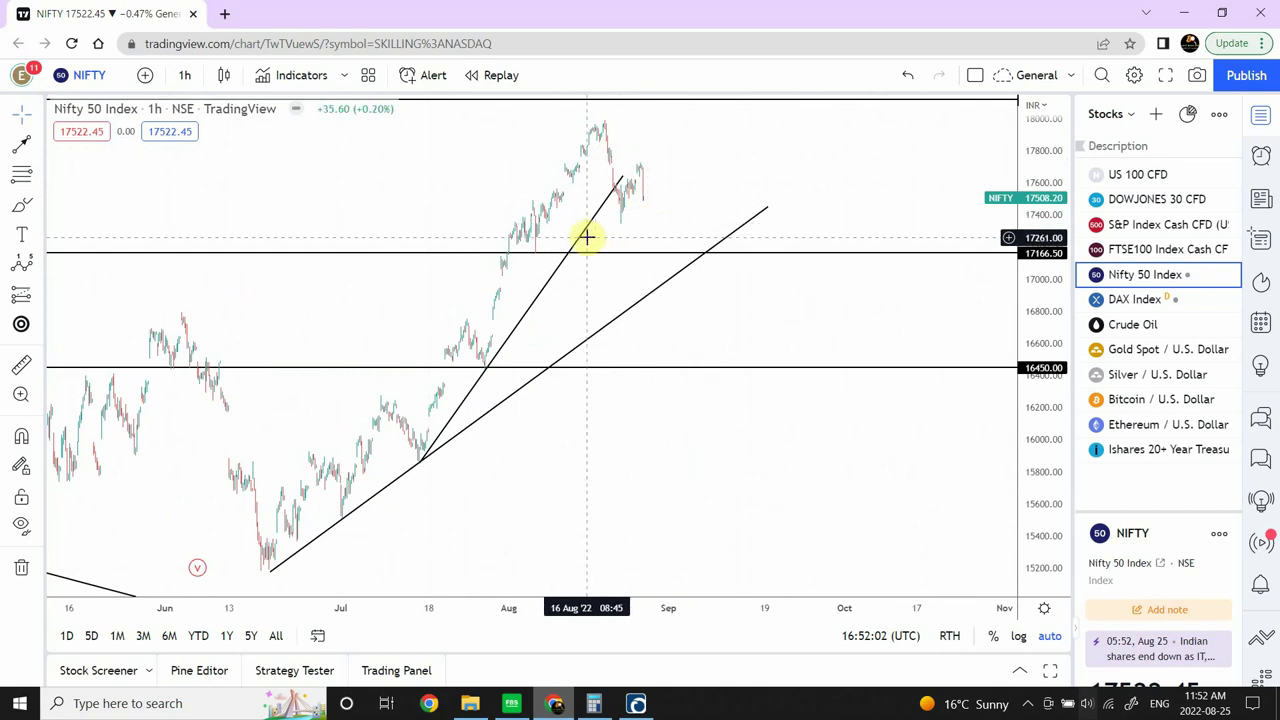
pyautogui.click(624, 180)
pyautogui.moveTo(622, 177); pyautogui.dragTo(645, 137)
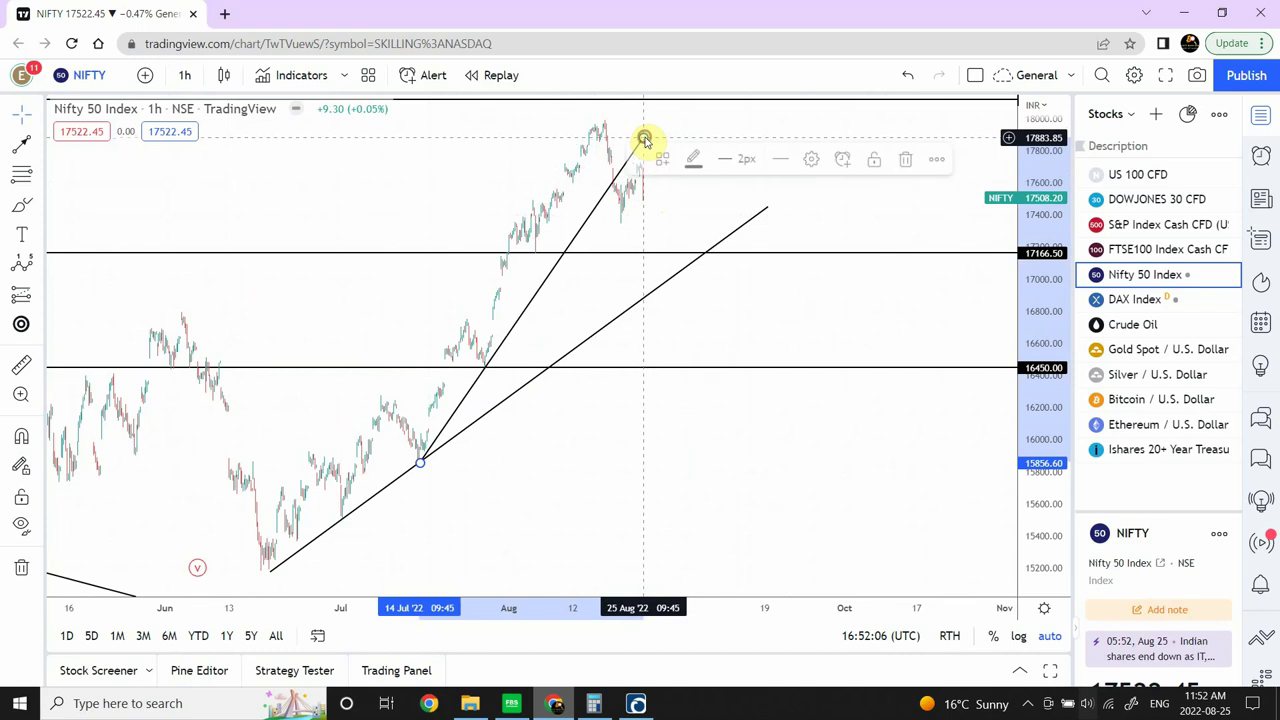
pyautogui.click(681, 204)
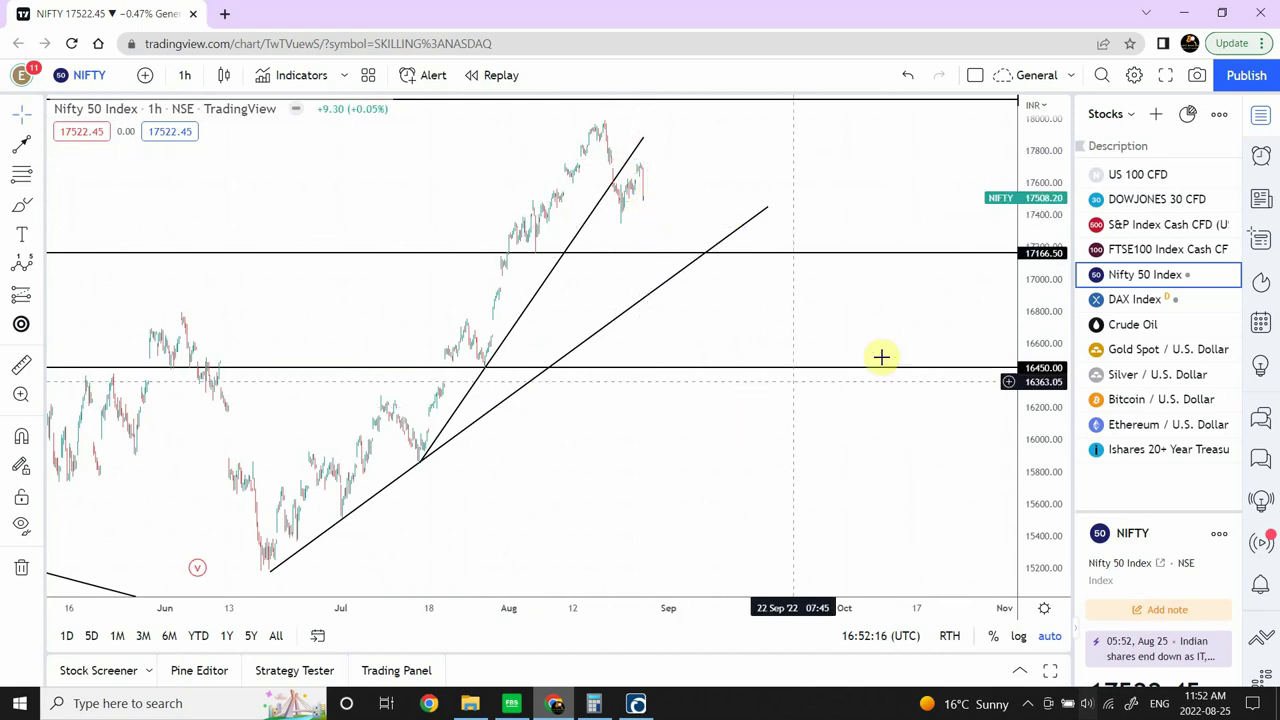
# Switch to the DAX Index chart on the 1-day interval and examine its wave count and price action through 2022.
pyautogui.click(1137, 300)
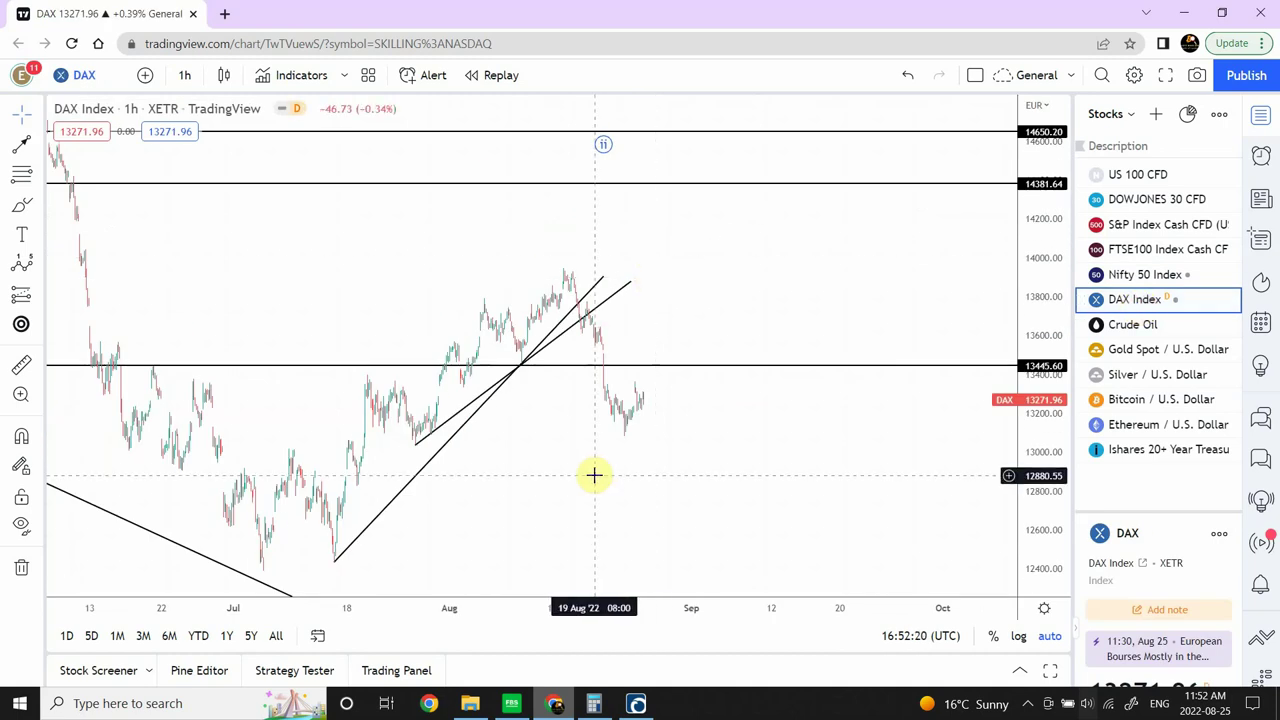
pyautogui.click(190, 77)
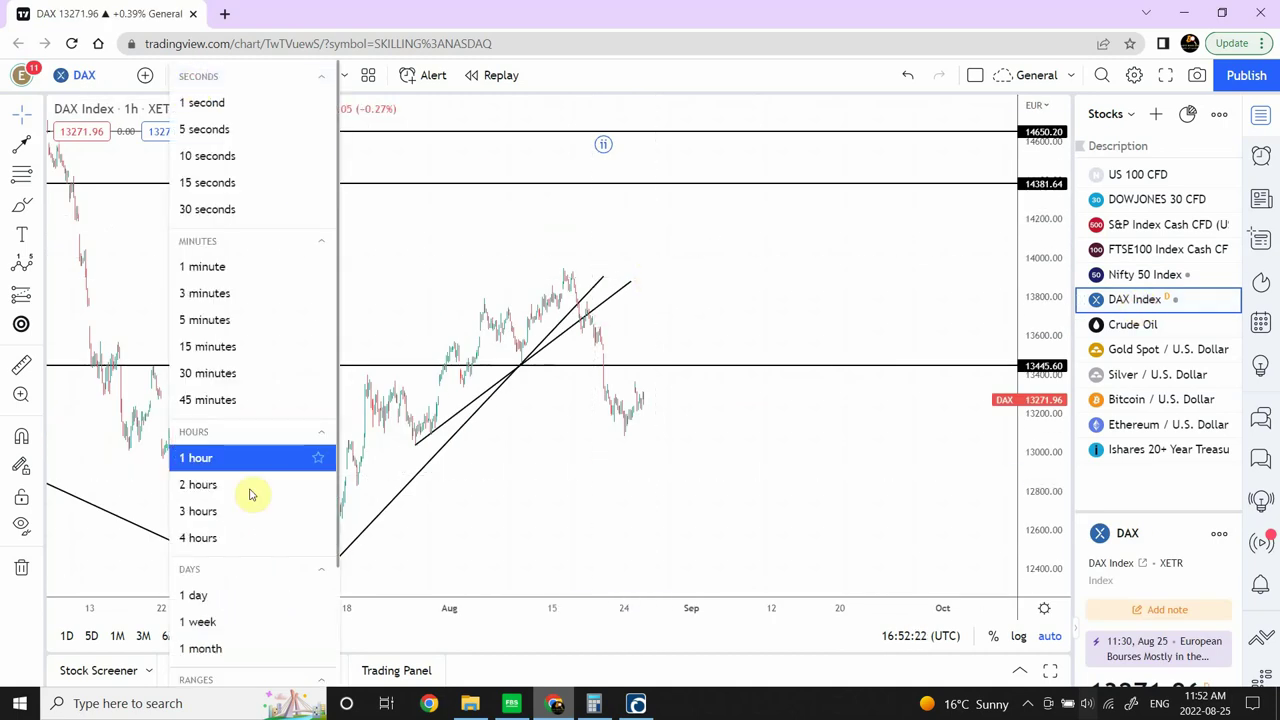
pyautogui.click(195, 596)
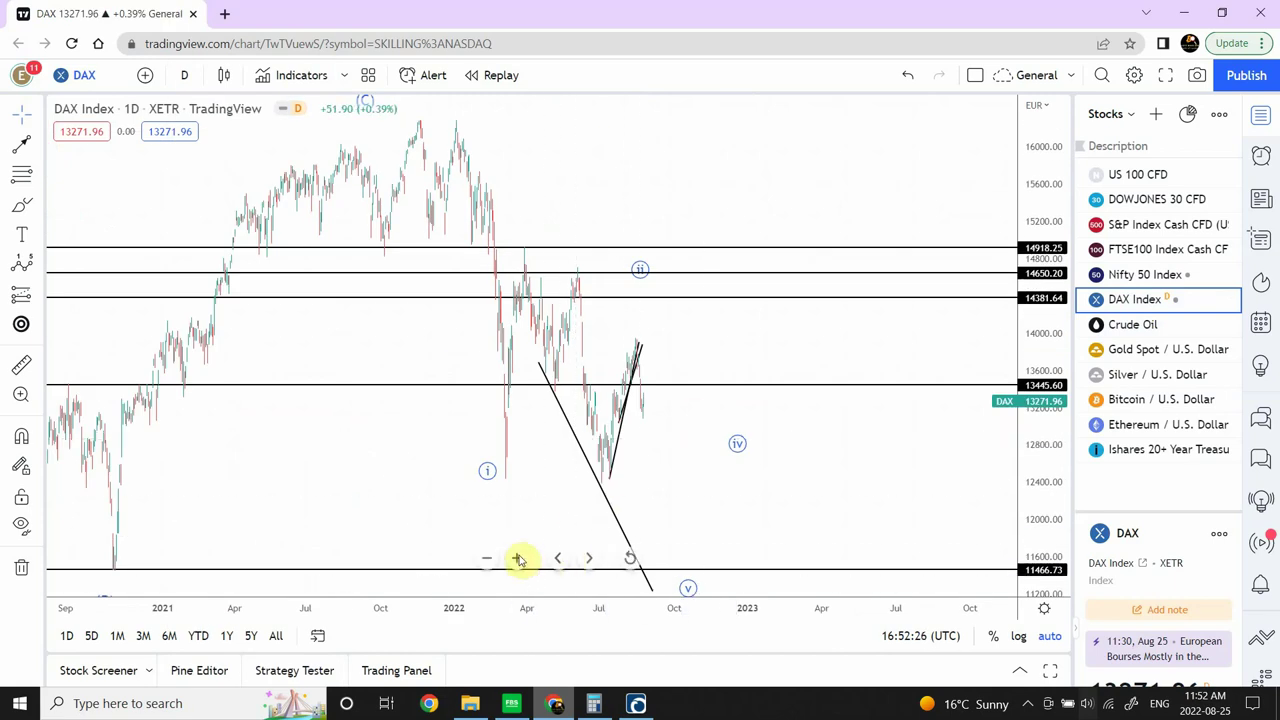
pyautogui.click(518, 560)
pyautogui.click(518, 558)
pyautogui.moveTo(423, 371); pyautogui.dragTo(786, 381)
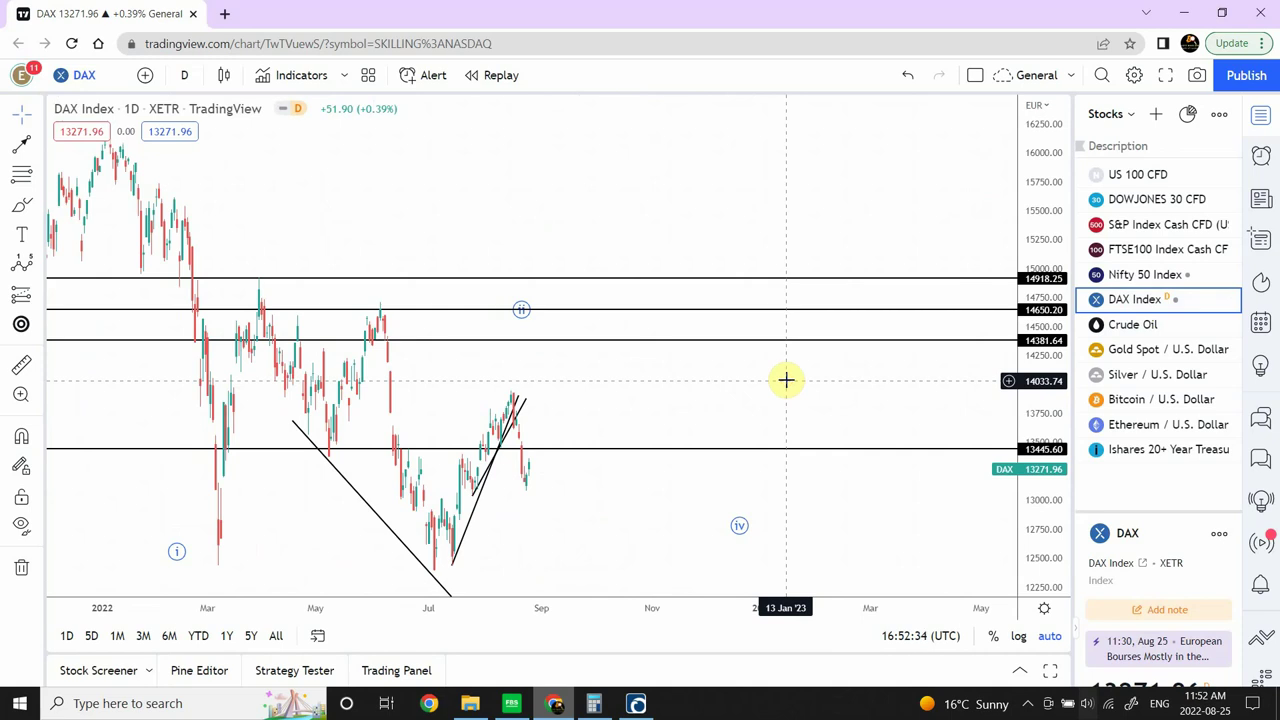
# Set the DAX Index chart back to the 1-hour interval and examine the price action around the two August trendlines.
pyautogui.click(186, 76)
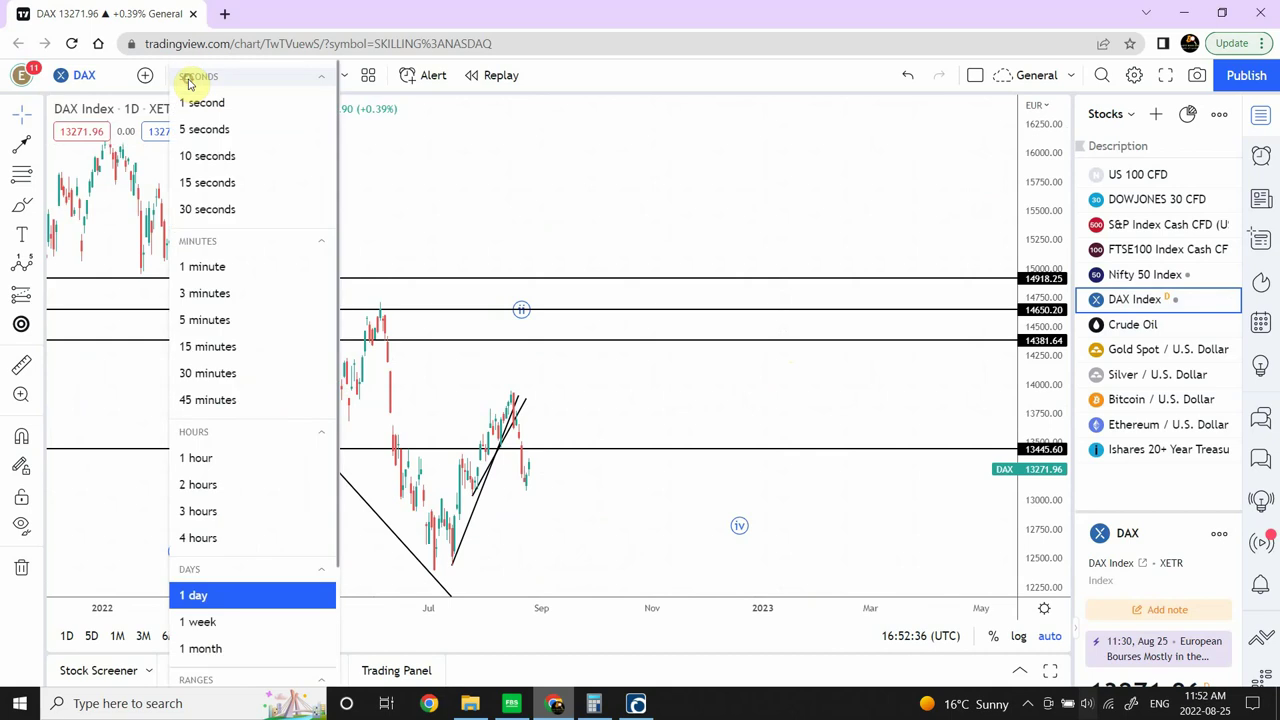
pyautogui.click(201, 460)
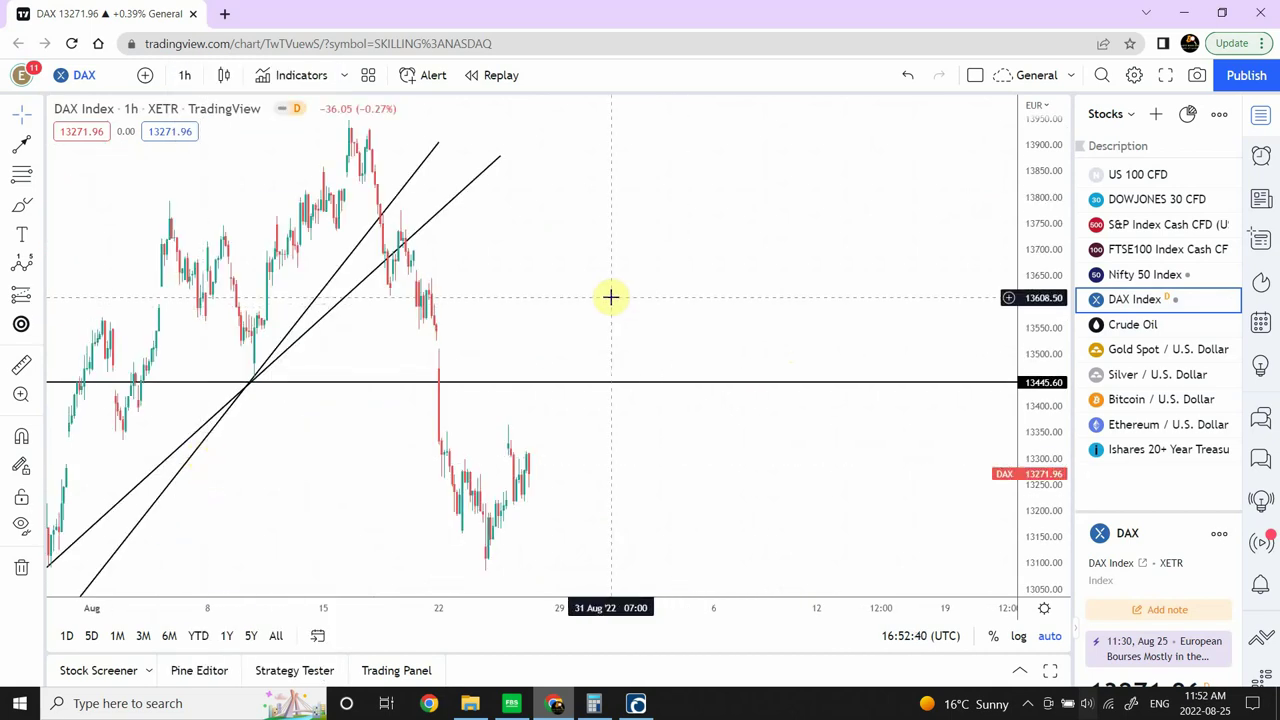
pyautogui.moveTo(609, 297); pyautogui.dragTo(696, 311)
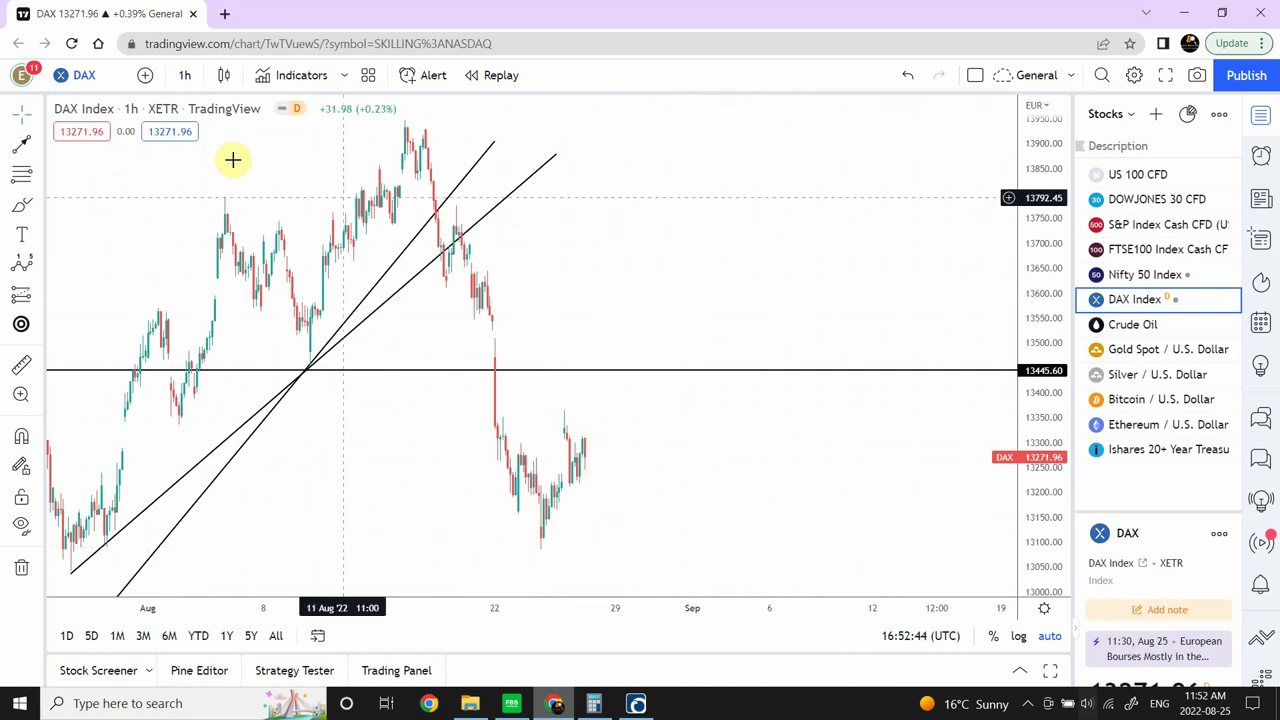
# Draw a trial Fibonacci retracement on DAX from the 16 Aug high at 13946.38 to 13093.07 at 8 Sep, then delete it.
pyautogui.click(406, 120)
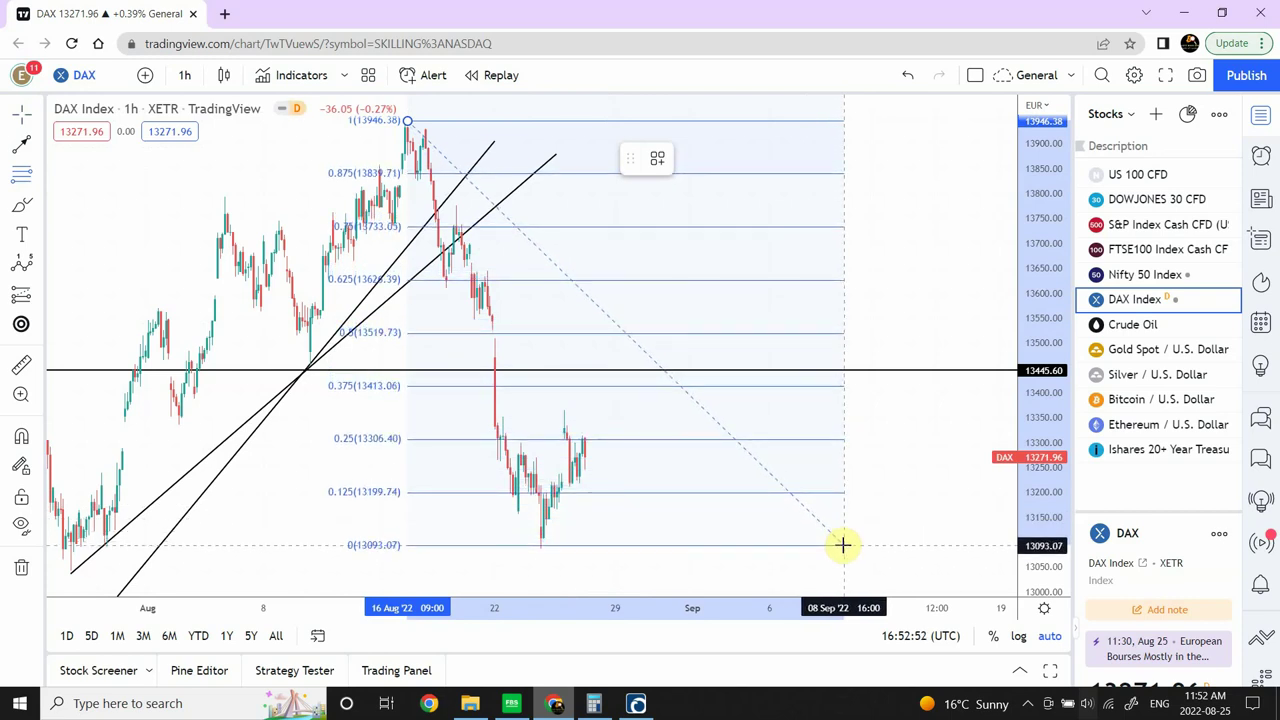
pyautogui.click(843, 545)
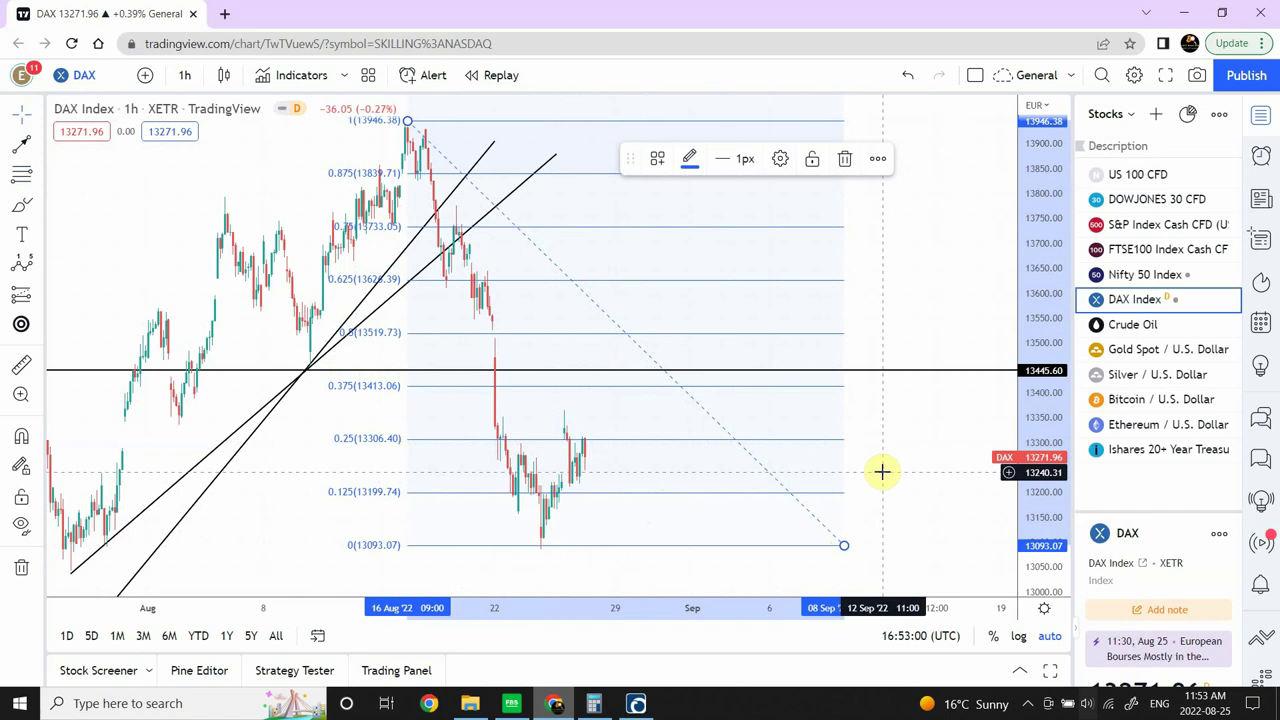
pyautogui.press('Delete')
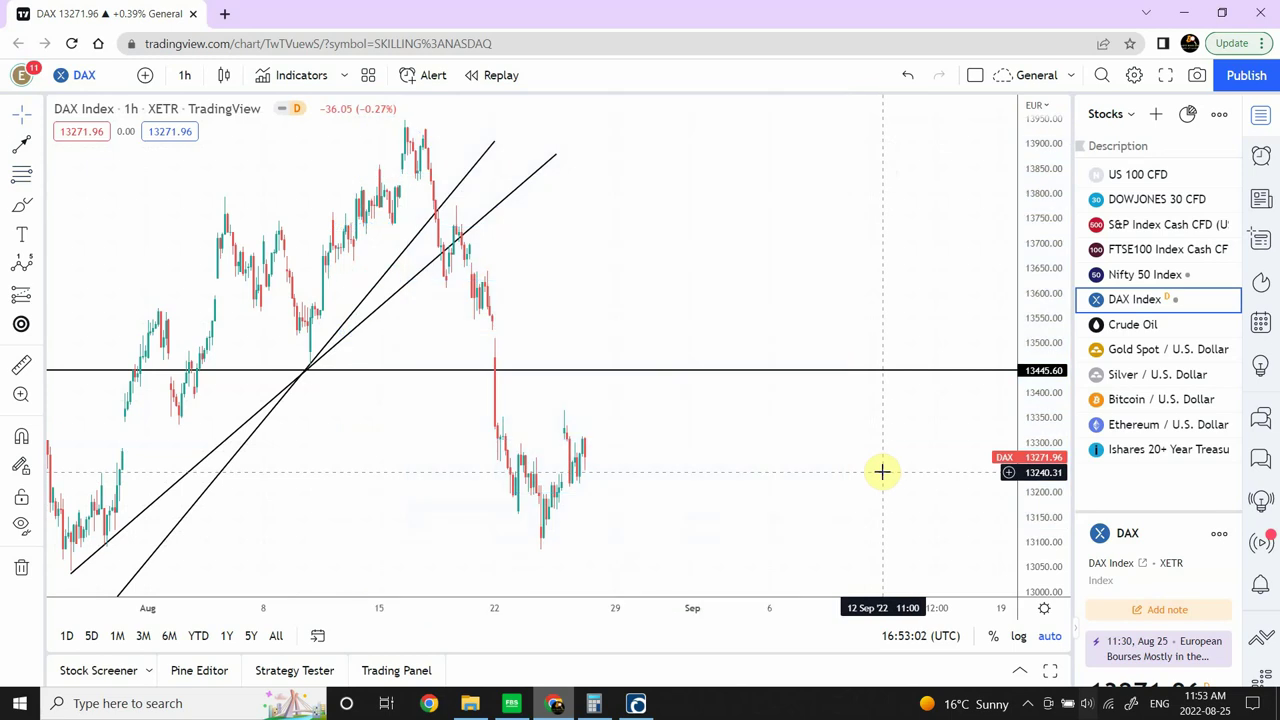